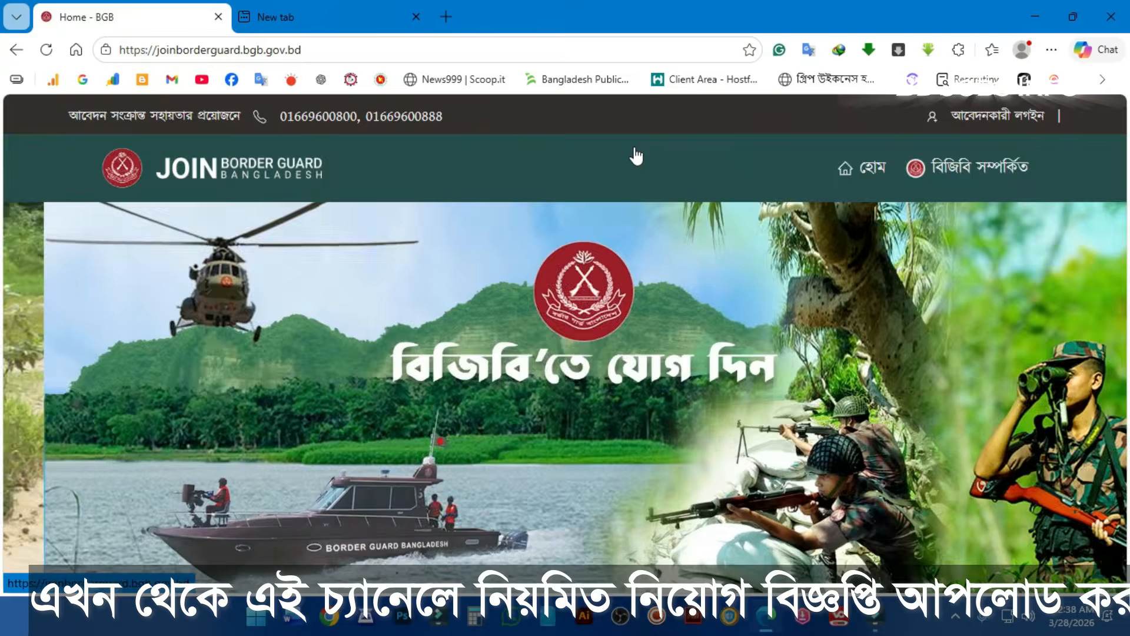
# Open a new browser tab showing Google beside the BGB home page.
pyautogui.click(328, 9)
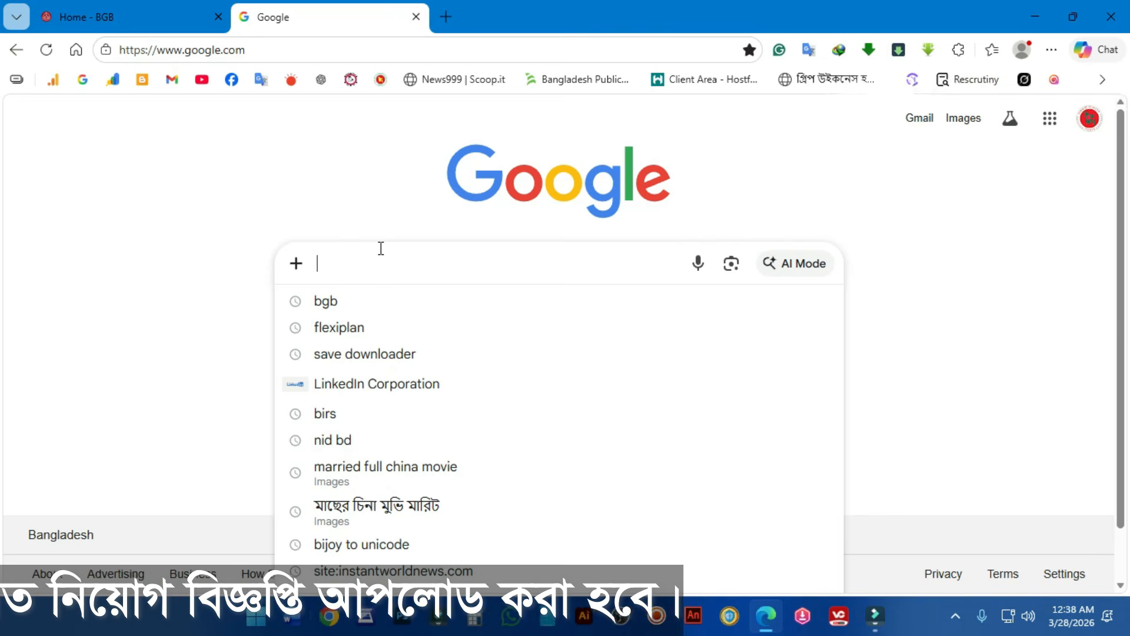
# Search 'bgb apply', open the BGB: Home result and close the duplicate tab.
pyautogui.click(381, 248)
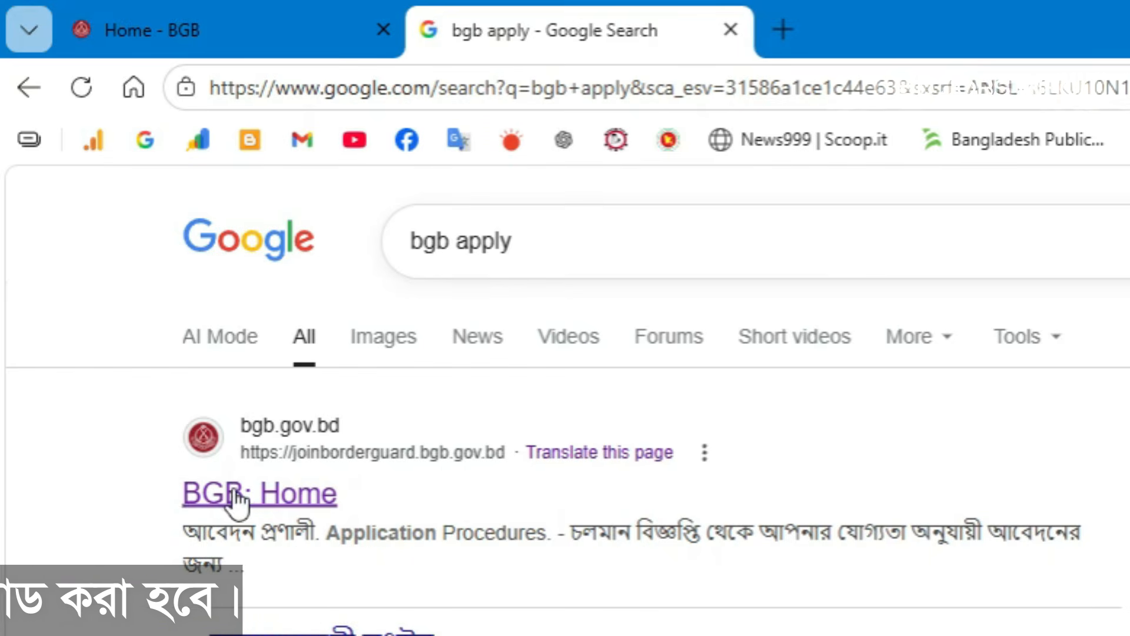
pyautogui.click(253, 493)
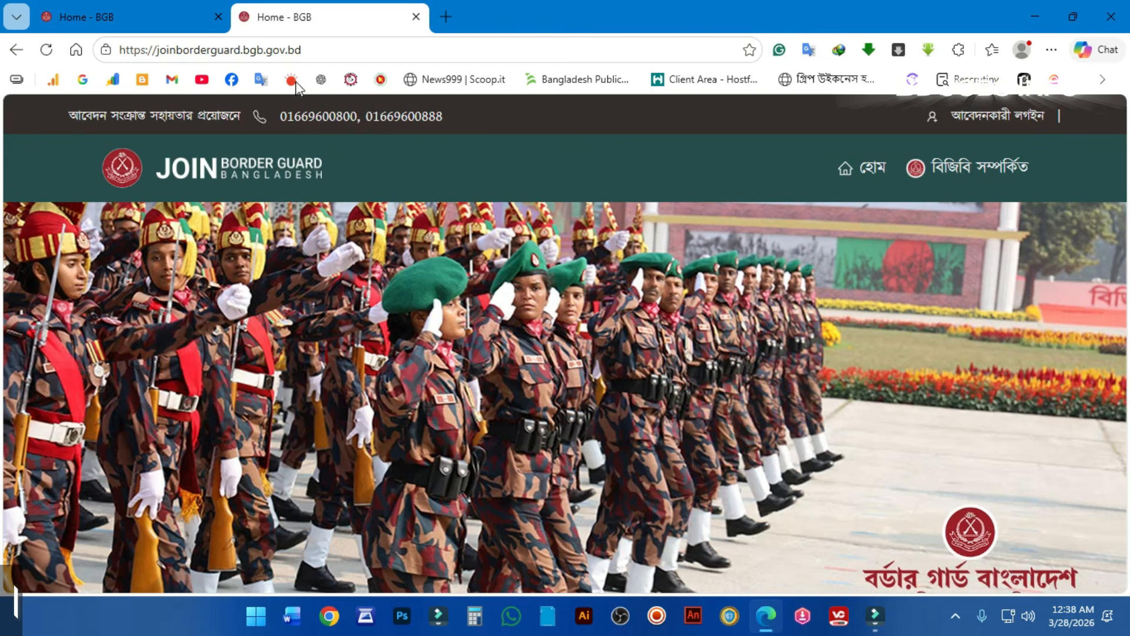
pyautogui.click(415, 17)
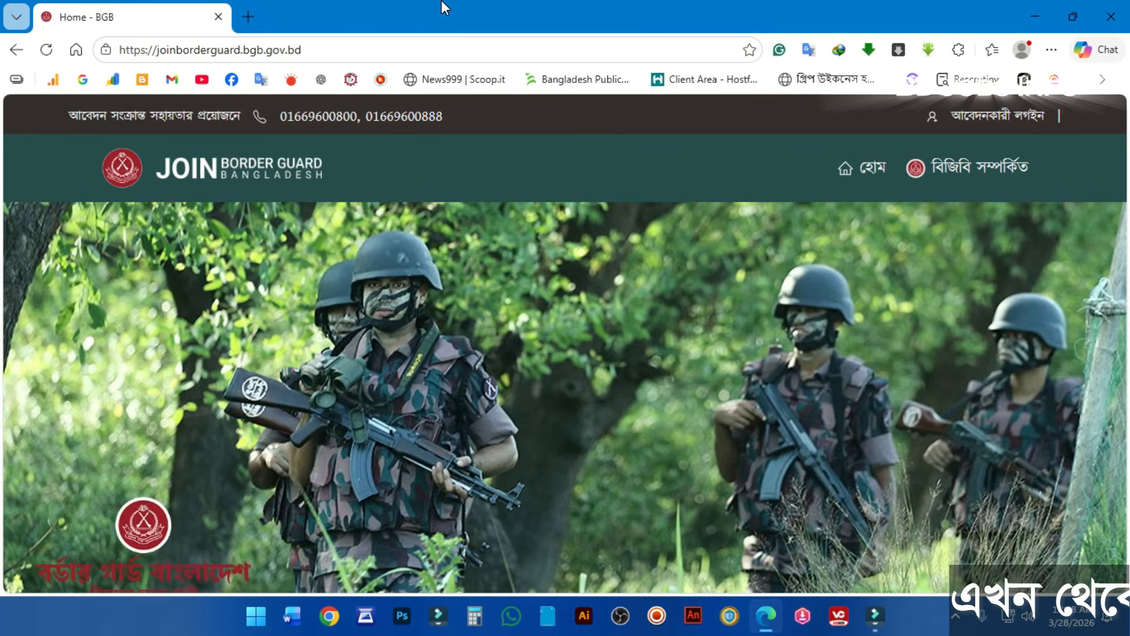
pyautogui.scroll(-5, 633, 256)
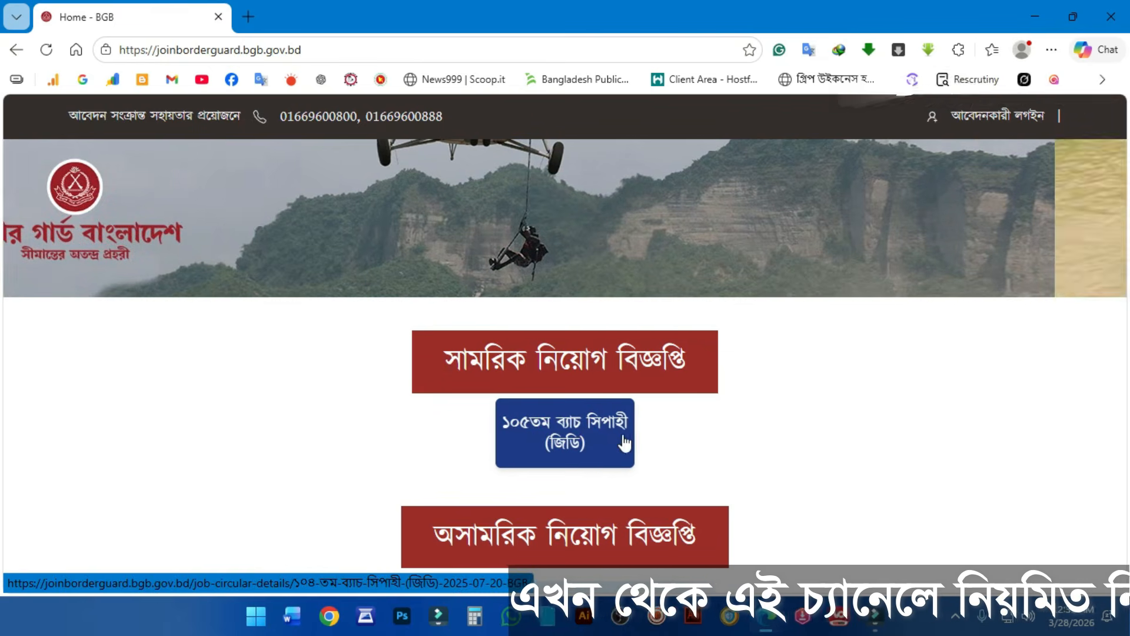
# Open the 105th batch Sepoy (GD) circular and scroll through its details.
pyautogui.click(567, 432)
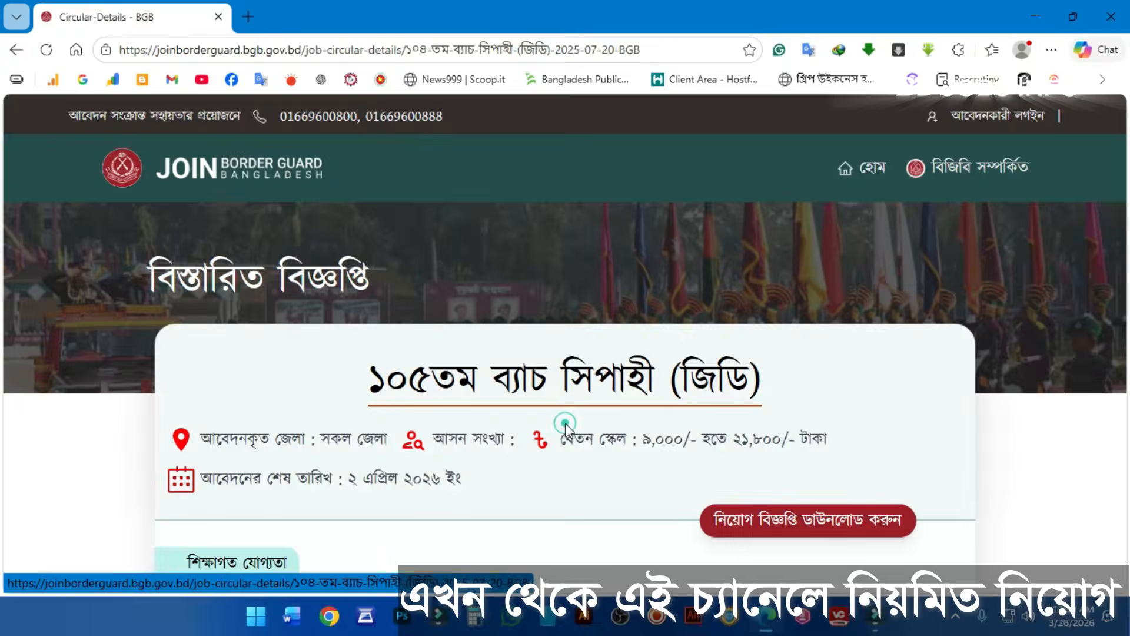
pyautogui.scroll(-2, 563, 362)
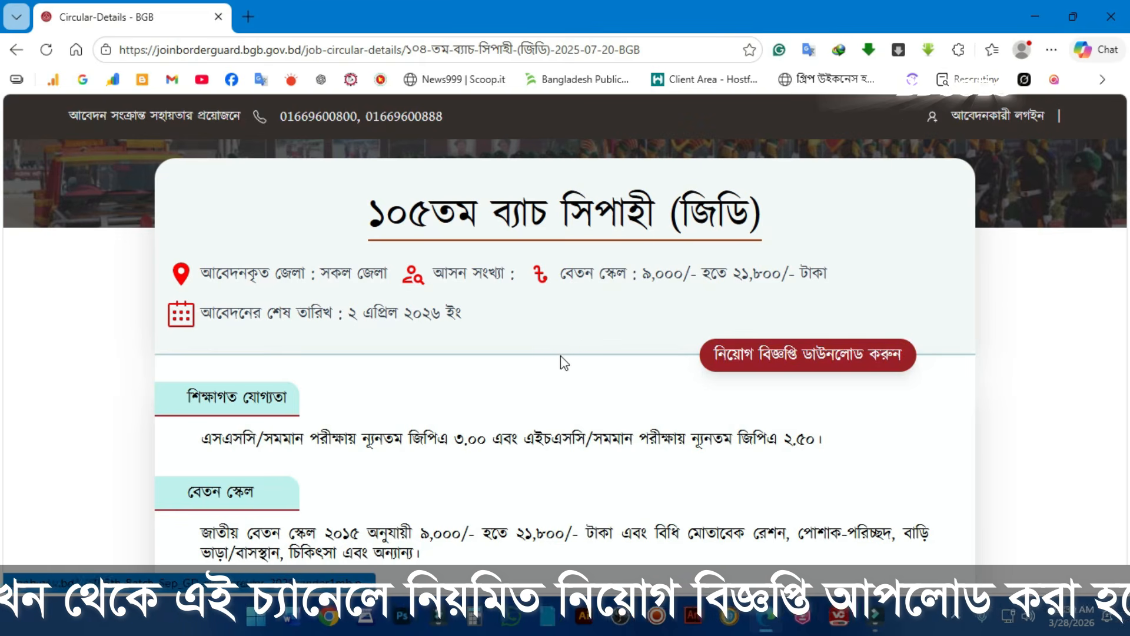
pyautogui.click(536, 360)
pyautogui.scroll(-5, 453, 333)
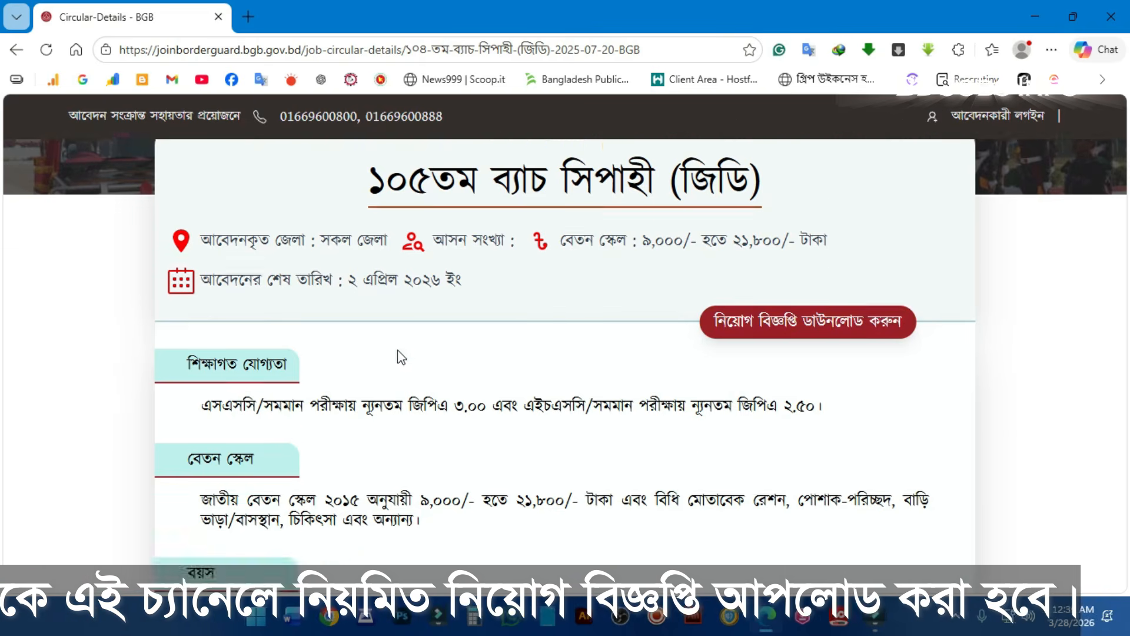
pyautogui.scroll(-3, 455, 327)
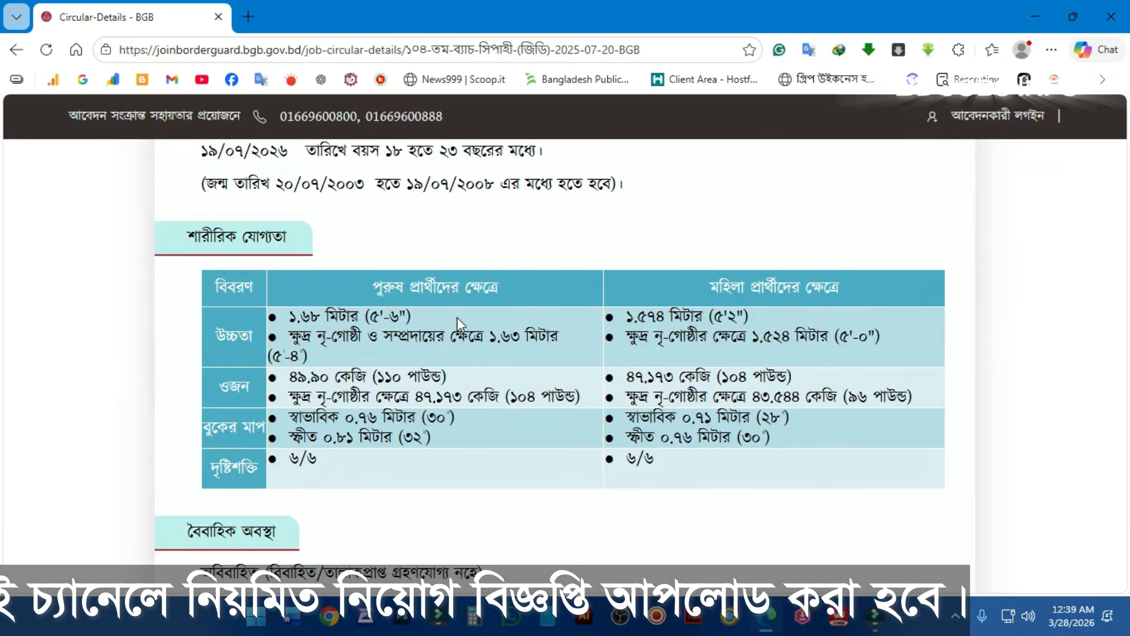
pyautogui.scroll(-10, 457, 317)
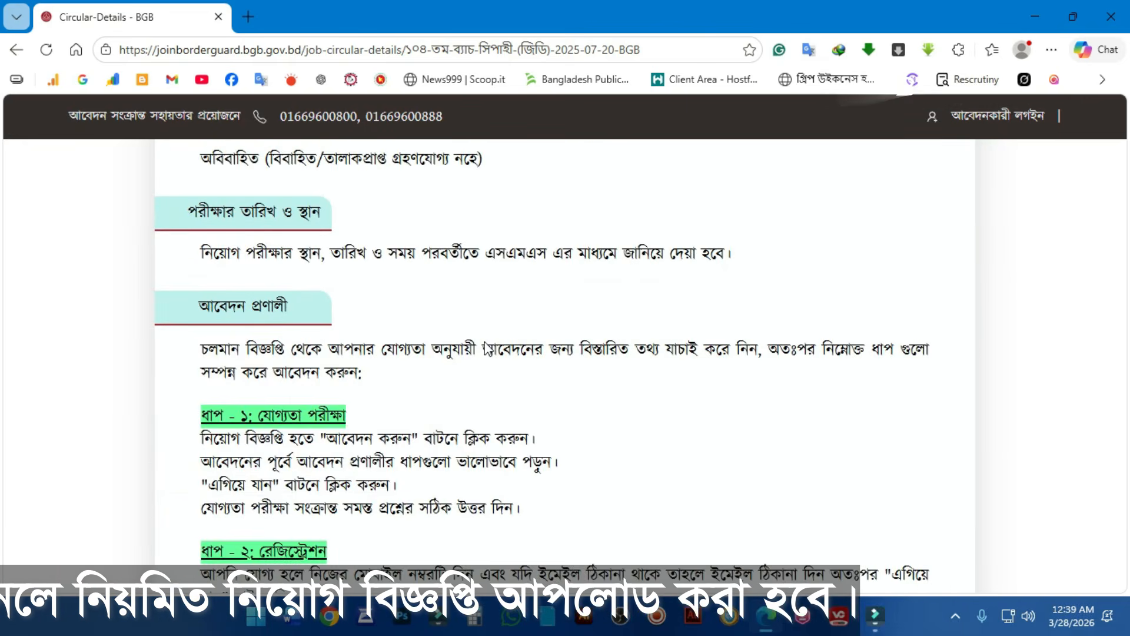
pyautogui.scroll(-2, 488, 344)
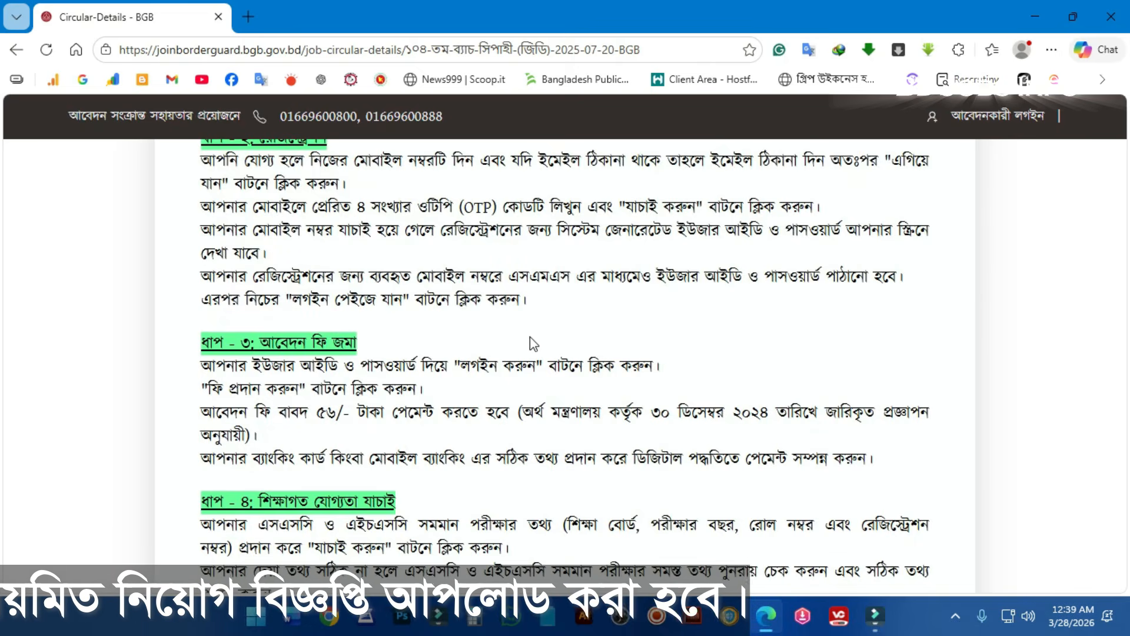
pyautogui.scroll(-3, 533, 343)
# Note the 56 taka application fee, then agree to the terms with 'সম্মত হন এবং আবেদন করুন'.
pyautogui.doubleClick(328, 246)
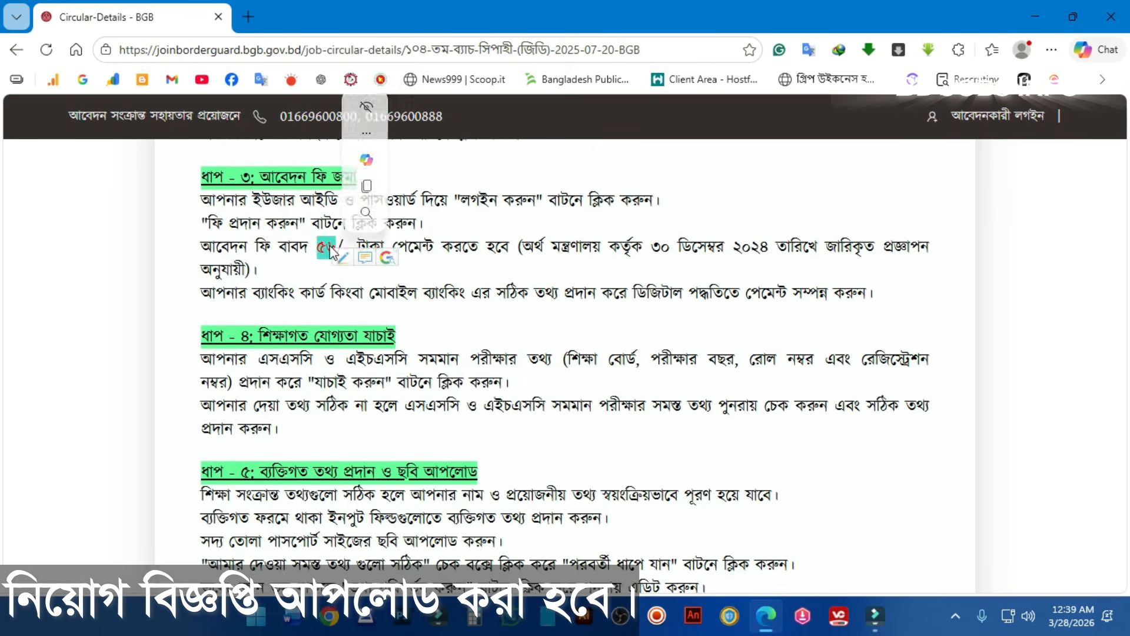
pyautogui.click(504, 290)
pyautogui.scroll(-4, 372, 281)
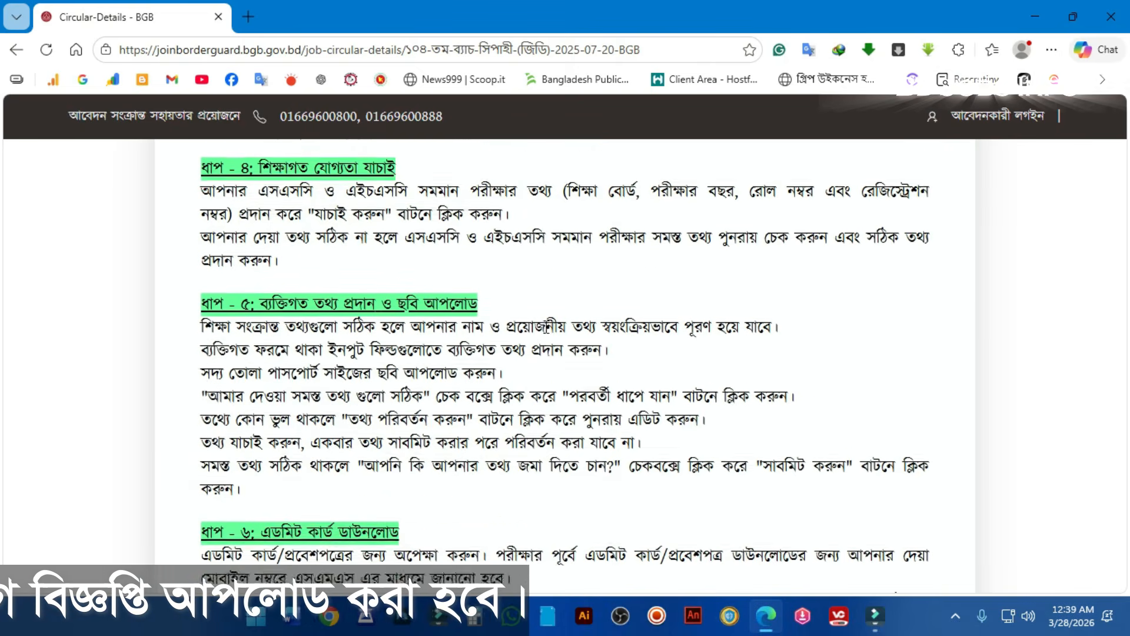
pyautogui.scroll(-15, 586, 362)
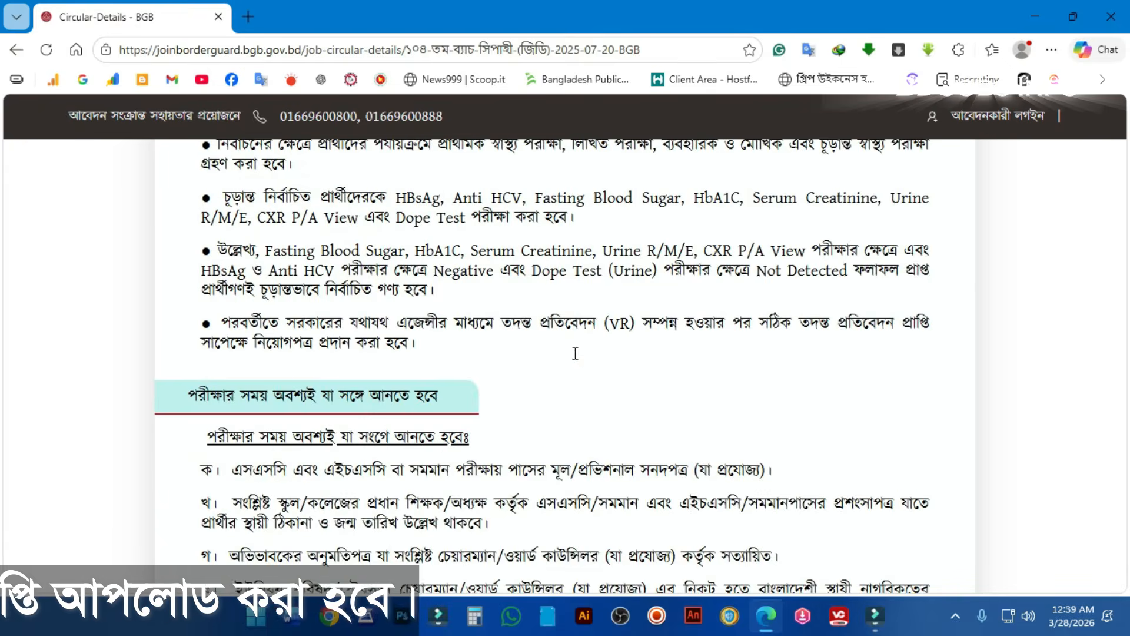
pyautogui.scroll(-12, 586, 362)
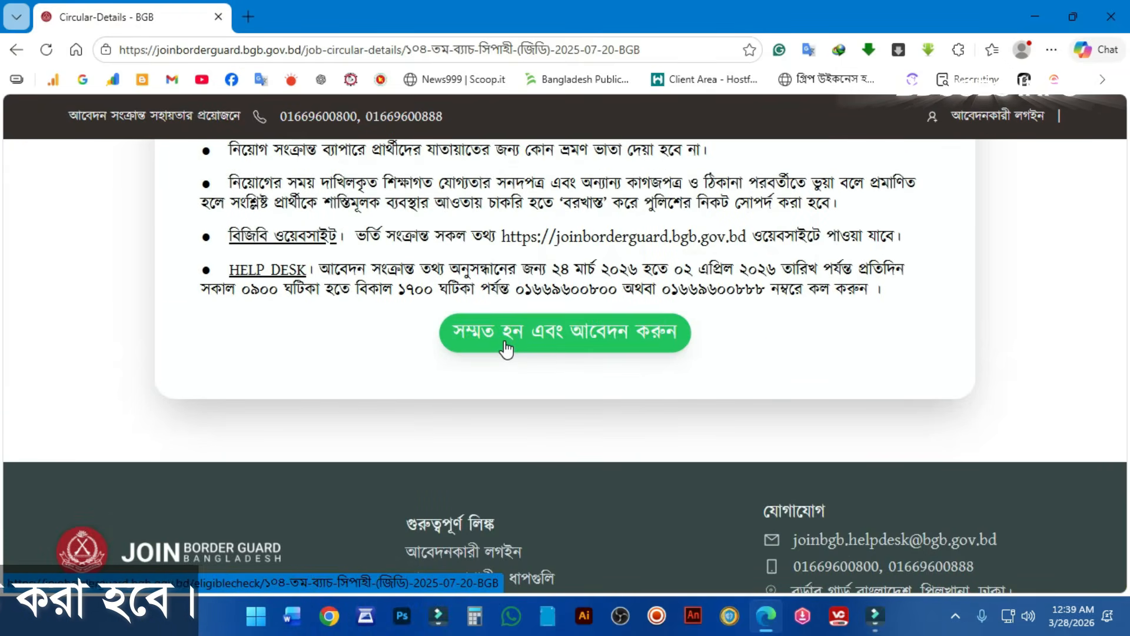
pyautogui.click(505, 347)
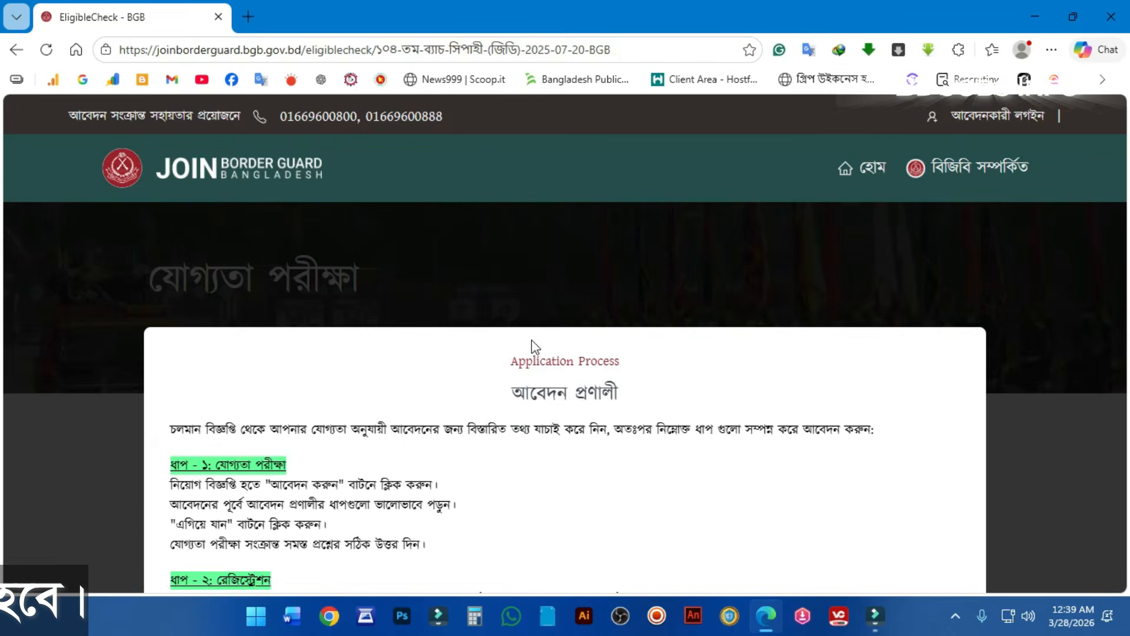
# Read the Application Process instructions and proceed with 'এগিয়ে যান' to the eligibility questions.
pyautogui.scroll(-4, 641, 321)
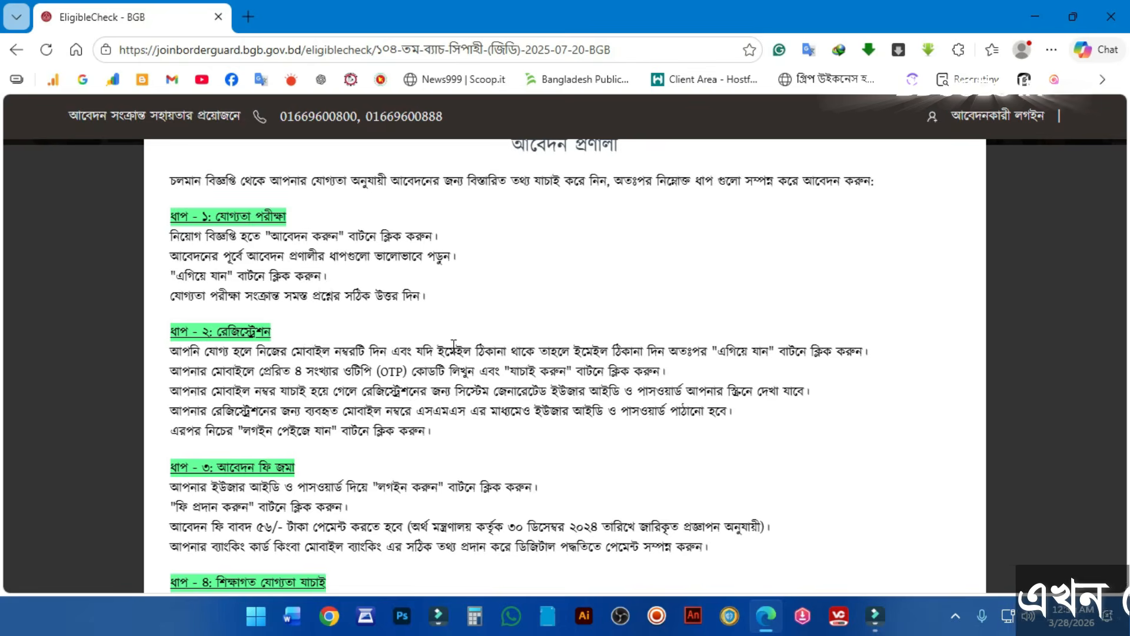
pyautogui.scroll(-5, 512, 346)
pyautogui.scroll(-8, 512, 341)
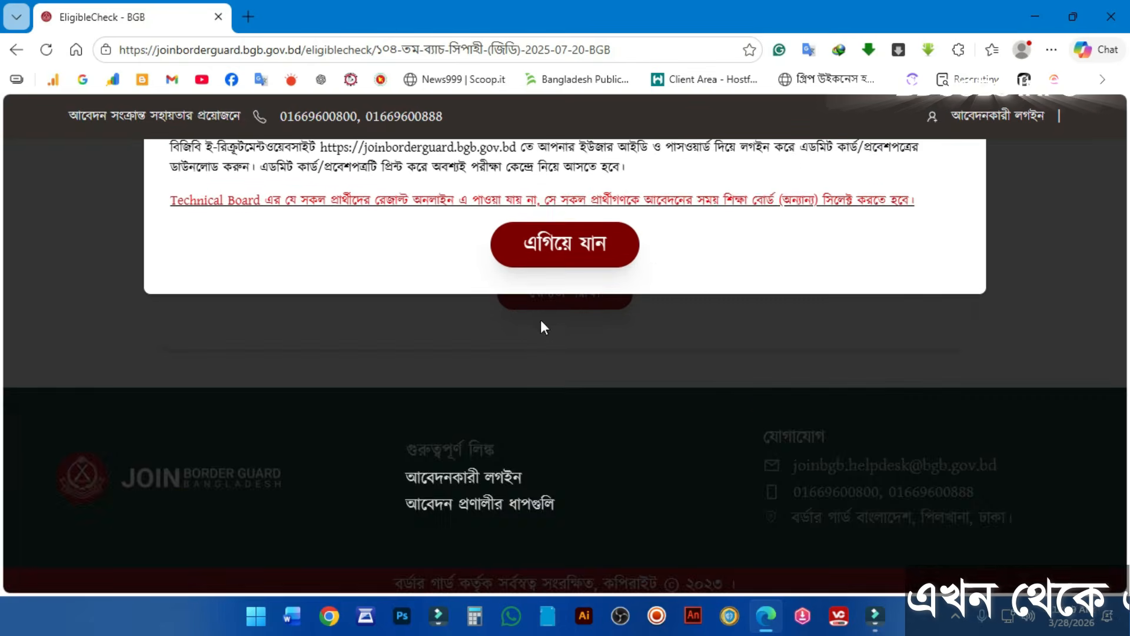
pyautogui.scroll(4, 540, 319)
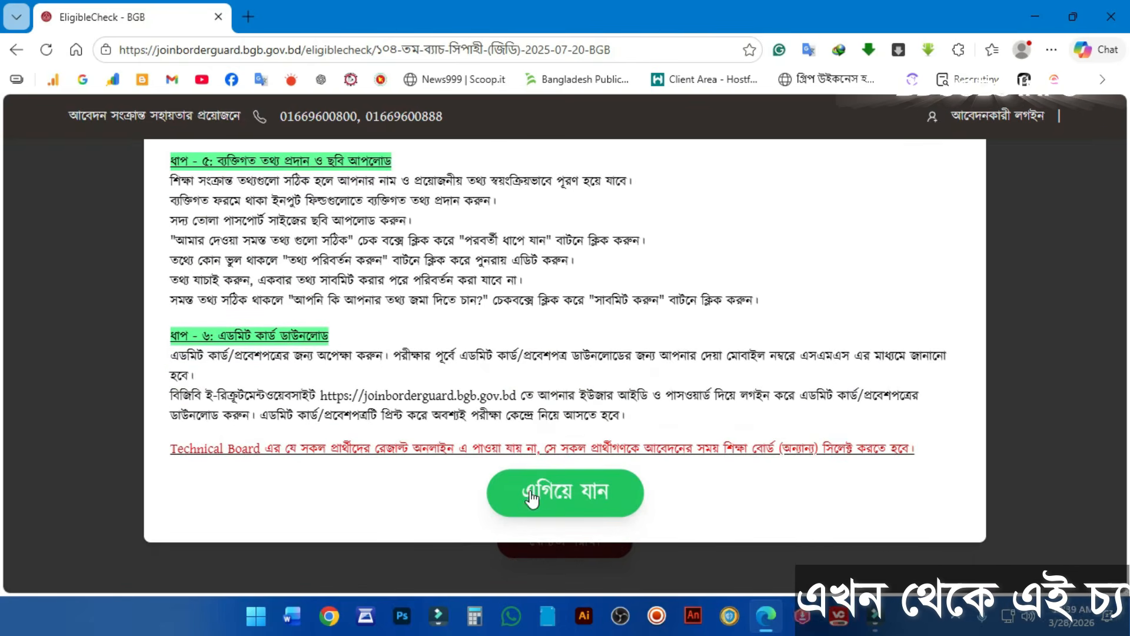
pyautogui.click(567, 503)
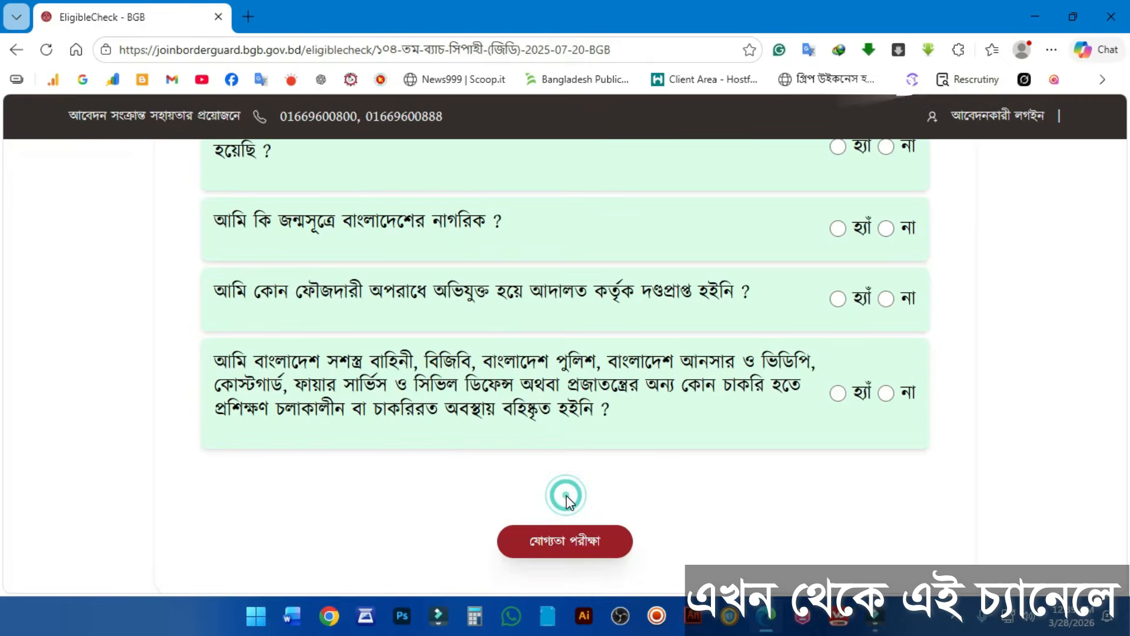
pyautogui.scroll(5, 697, 376)
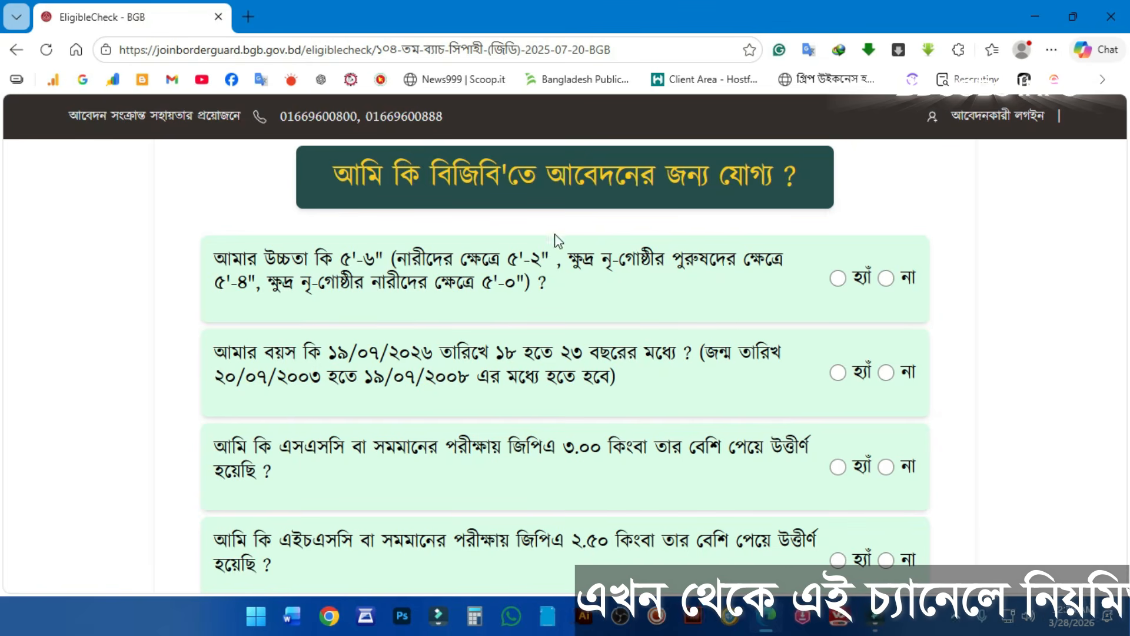
pyautogui.moveTo(332, 179); pyautogui.dragTo(798, 172)
pyautogui.moveTo(785, 171); pyautogui.dragTo(763, 168)
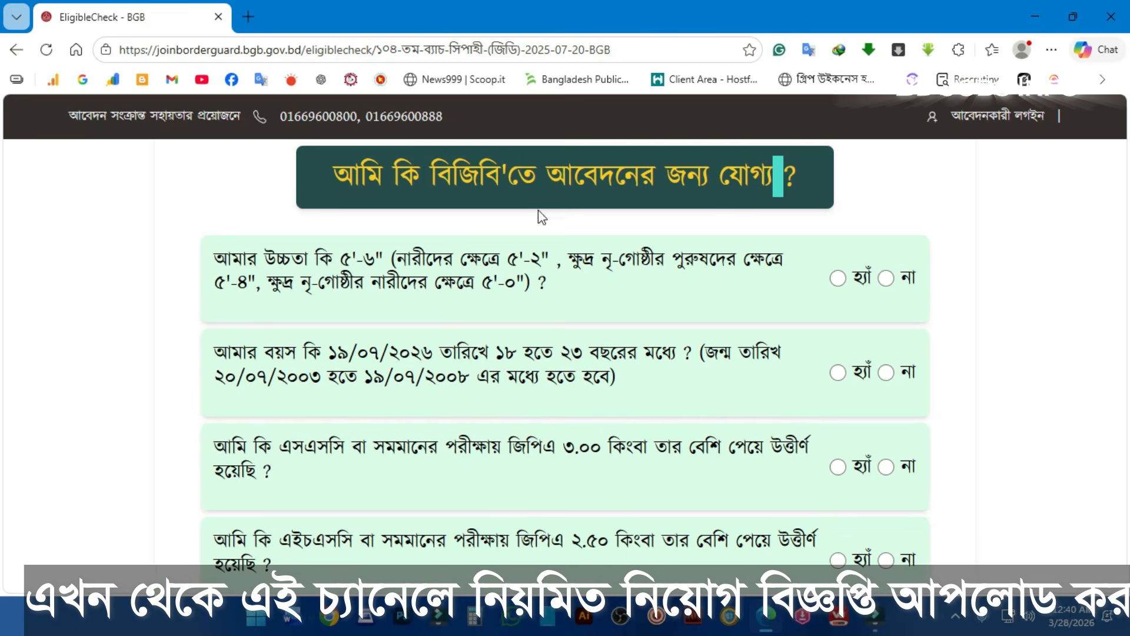
# Answer হ্যাঁ to the height question and the 18–23 years age question.
pyautogui.click(257, 258)
pyautogui.moveTo(258, 258); pyautogui.dragTo(538, 283)
pyautogui.click(497, 294)
pyautogui.click(836, 279)
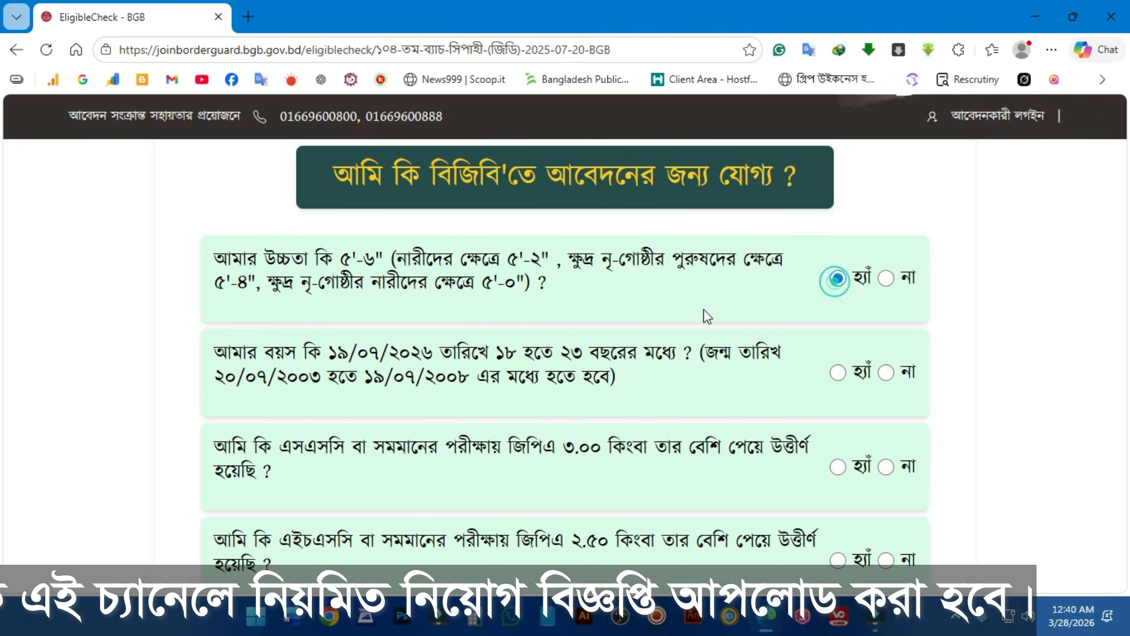
pyautogui.moveTo(323, 357); pyautogui.dragTo(654, 353)
pyautogui.click(470, 385)
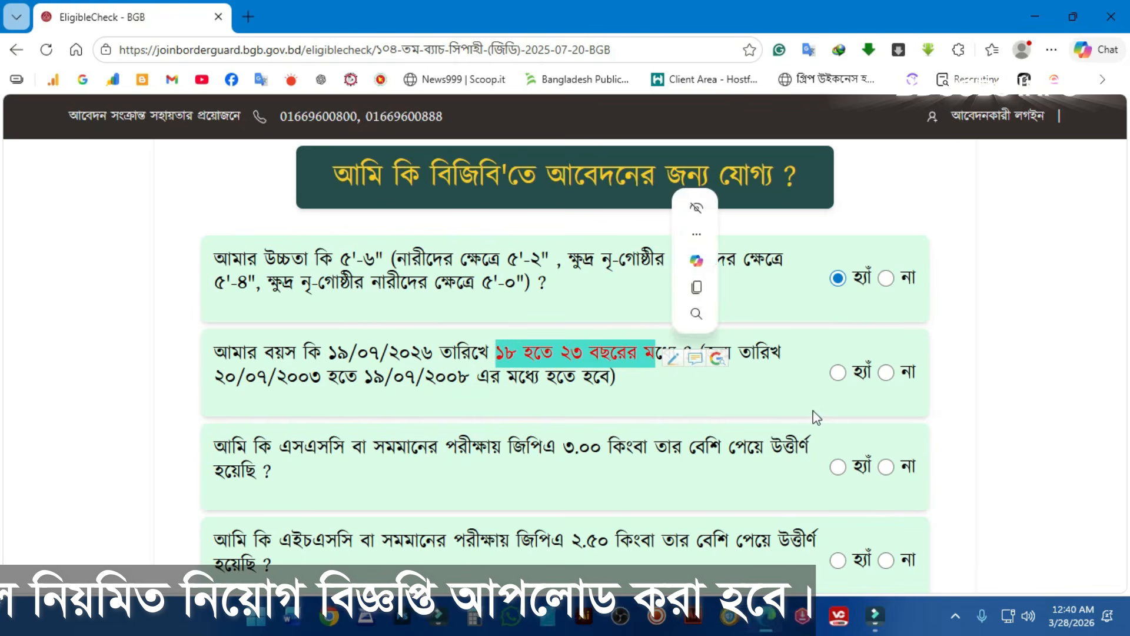
pyautogui.click(838, 372)
# Answer হ্যাঁ to the SSC GPA 3.00 and HSC GPA 2.50 requirement questions.
pyautogui.scroll(-1, 838, 380)
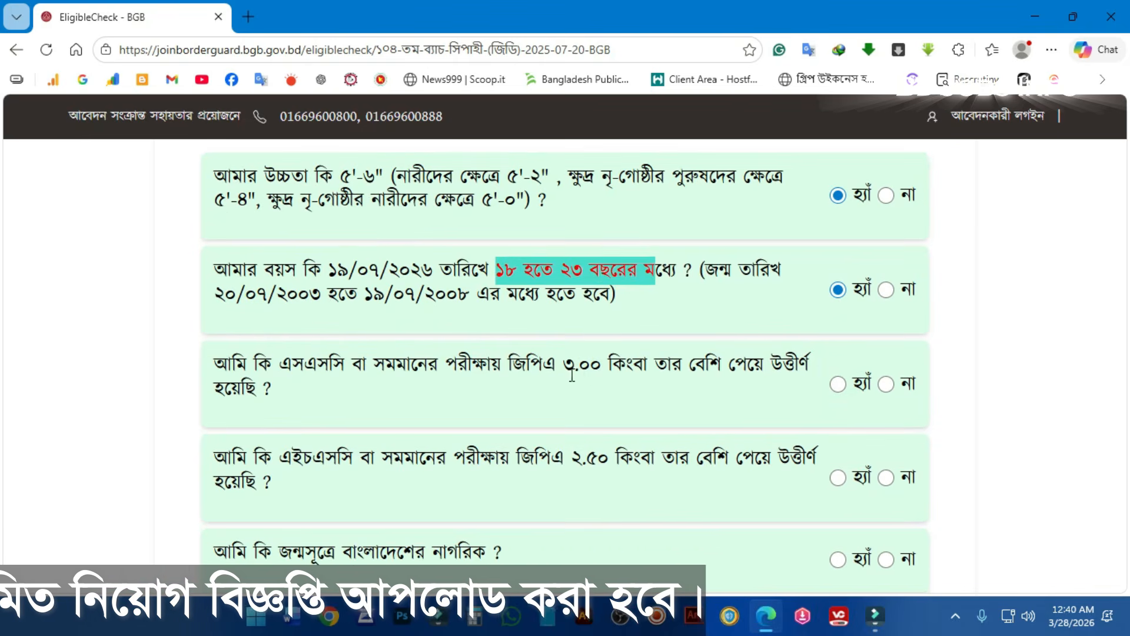
pyautogui.click(562, 374)
pyautogui.doubleClick(565, 365)
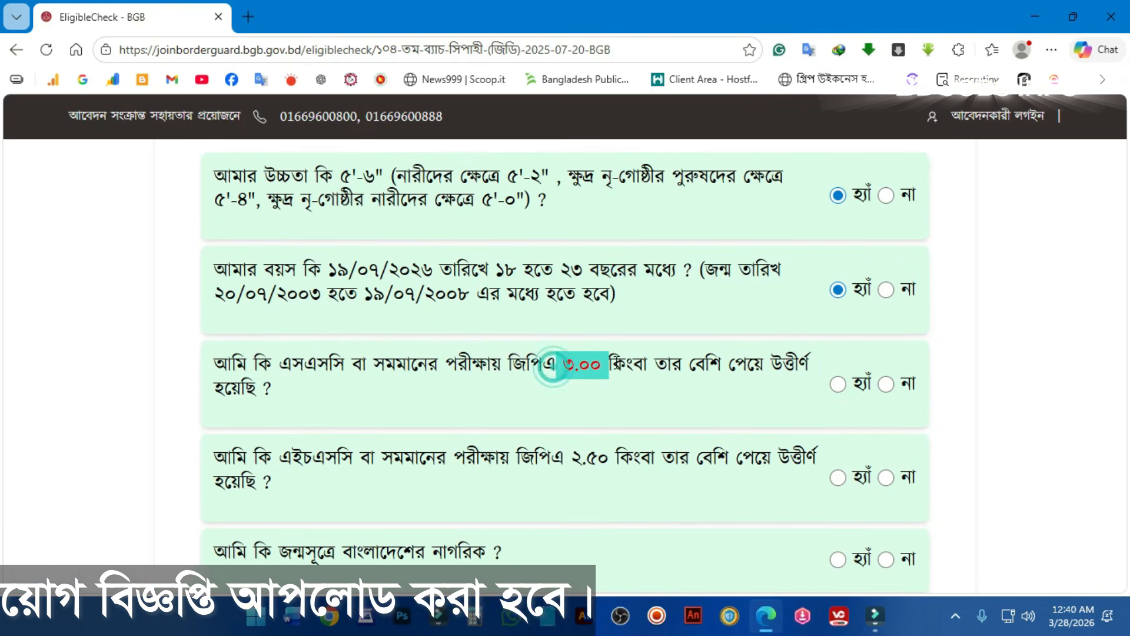
pyautogui.click(607, 404)
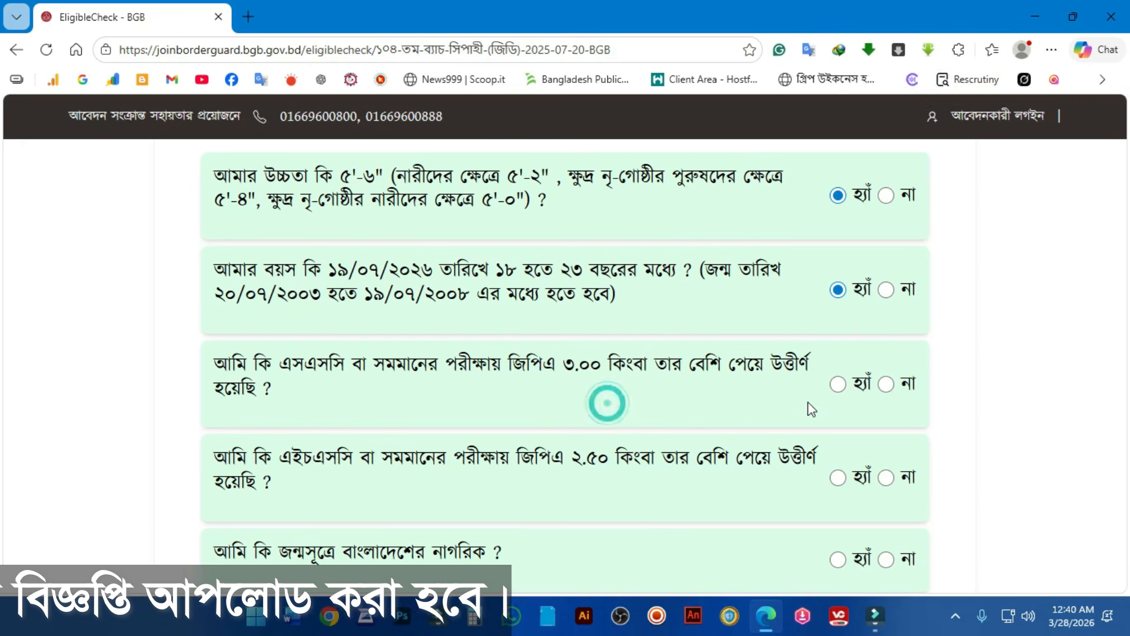
pyautogui.click(838, 383)
pyautogui.scroll(-1, 693, 375)
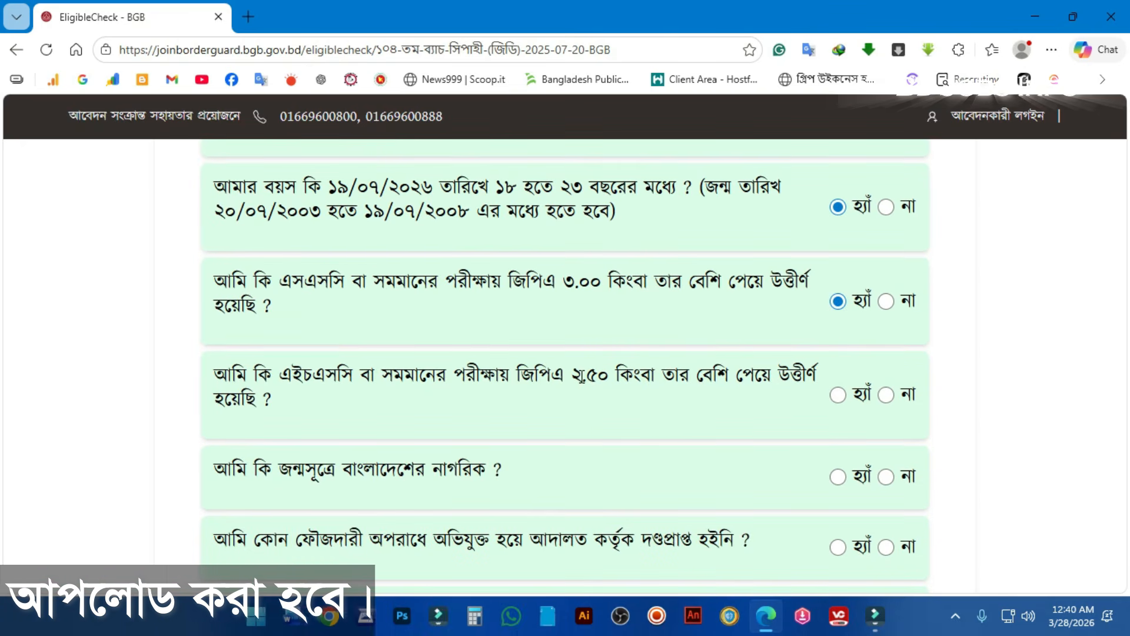
pyautogui.moveTo(575, 375); pyautogui.dragTo(623, 383)
pyautogui.click(813, 417)
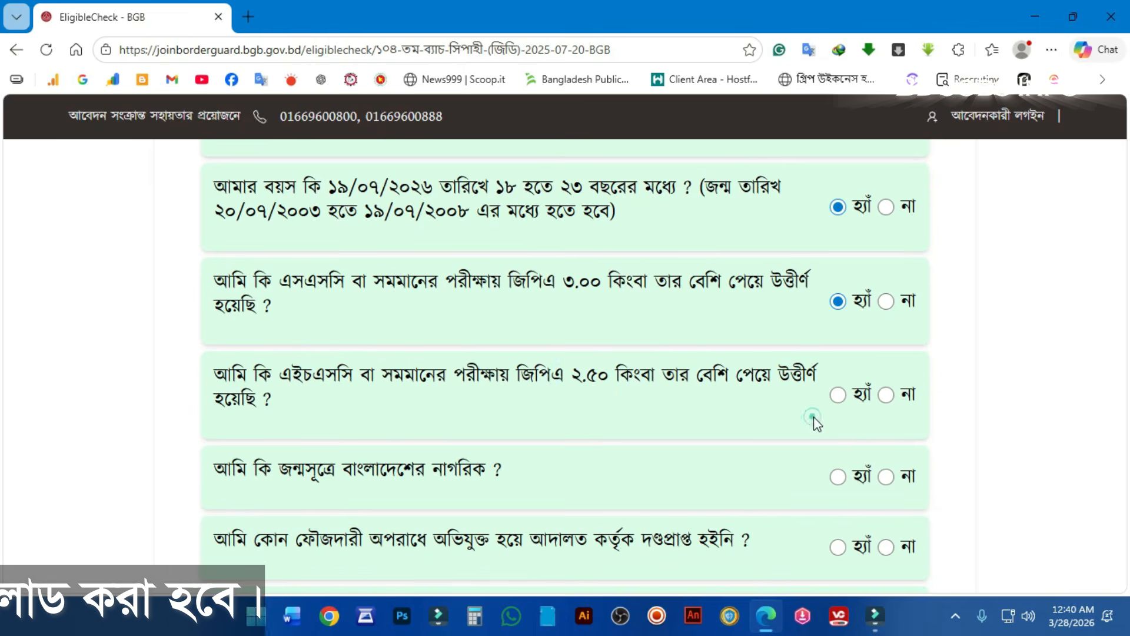
pyautogui.click(838, 395)
# Answer হ্যাঁ to the citizen-by-birth and no-criminal-conviction questions.
pyautogui.scroll(-1, 656, 378)
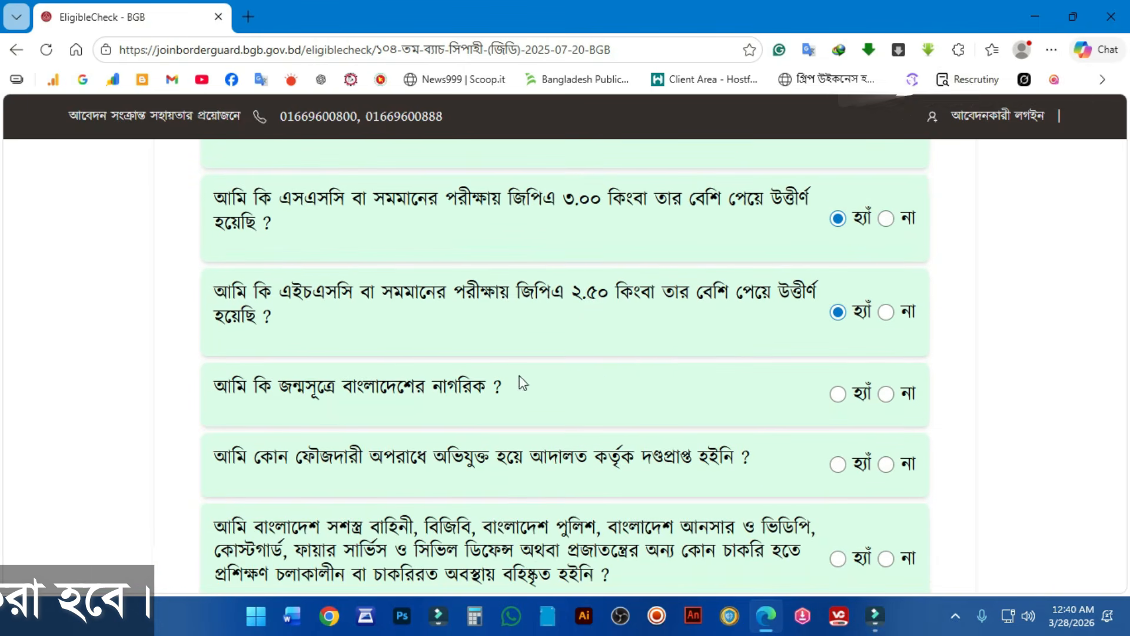
pyautogui.moveTo(343, 387); pyautogui.dragTo(502, 389)
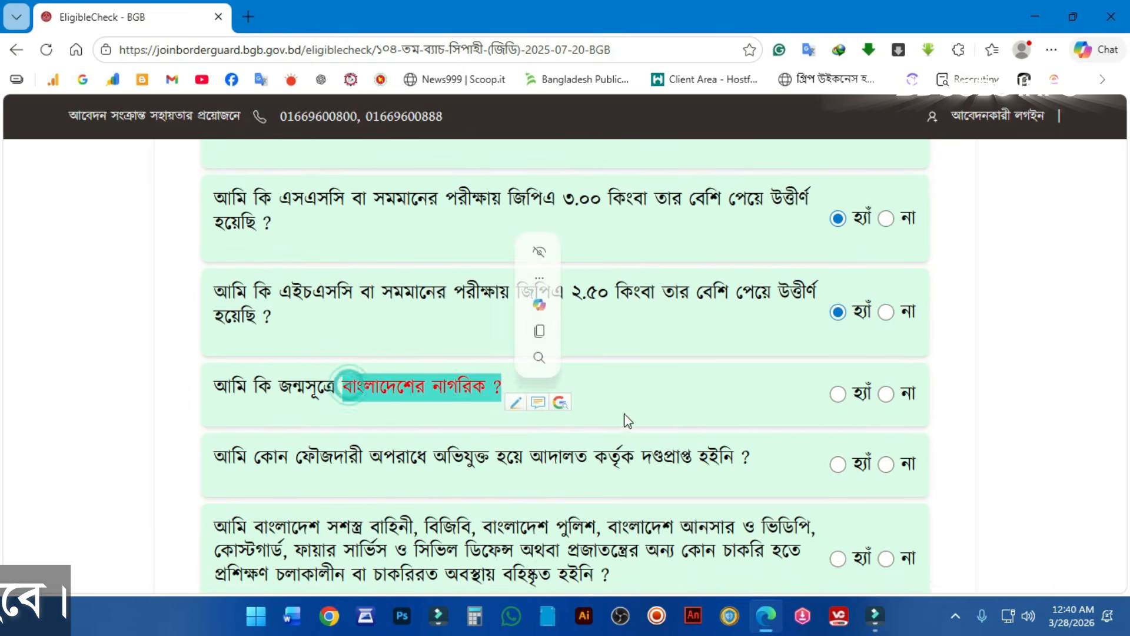
pyautogui.click(837, 393)
pyautogui.scroll(-2, 595, 335)
pyautogui.click(564, 332)
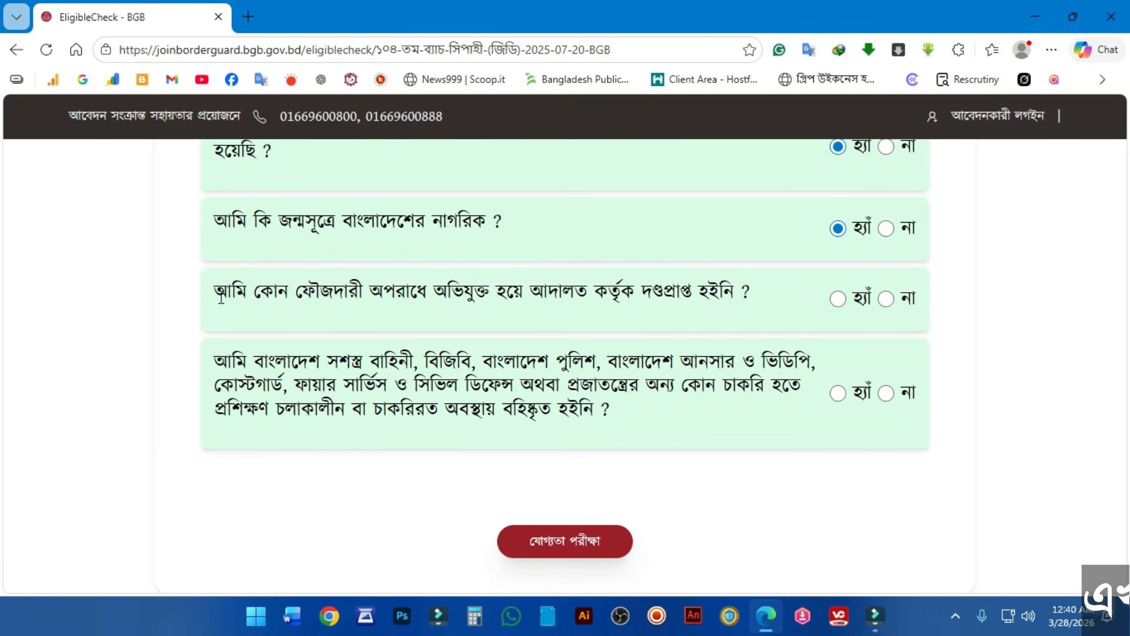
pyautogui.moveTo(216, 292); pyautogui.dragTo(746, 305)
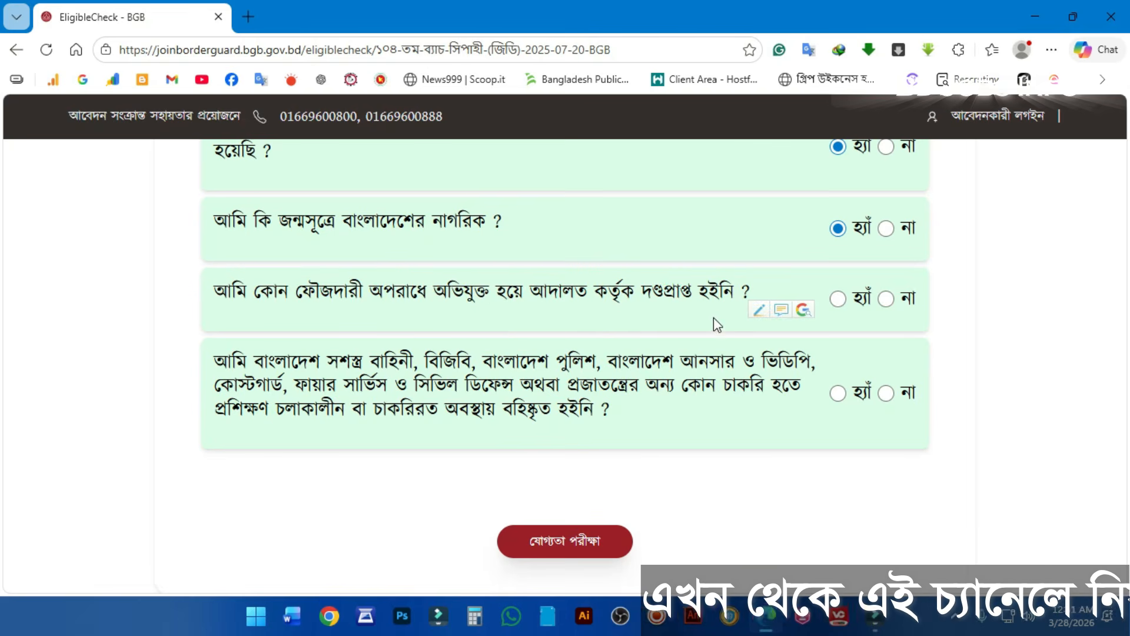
pyautogui.click(838, 299)
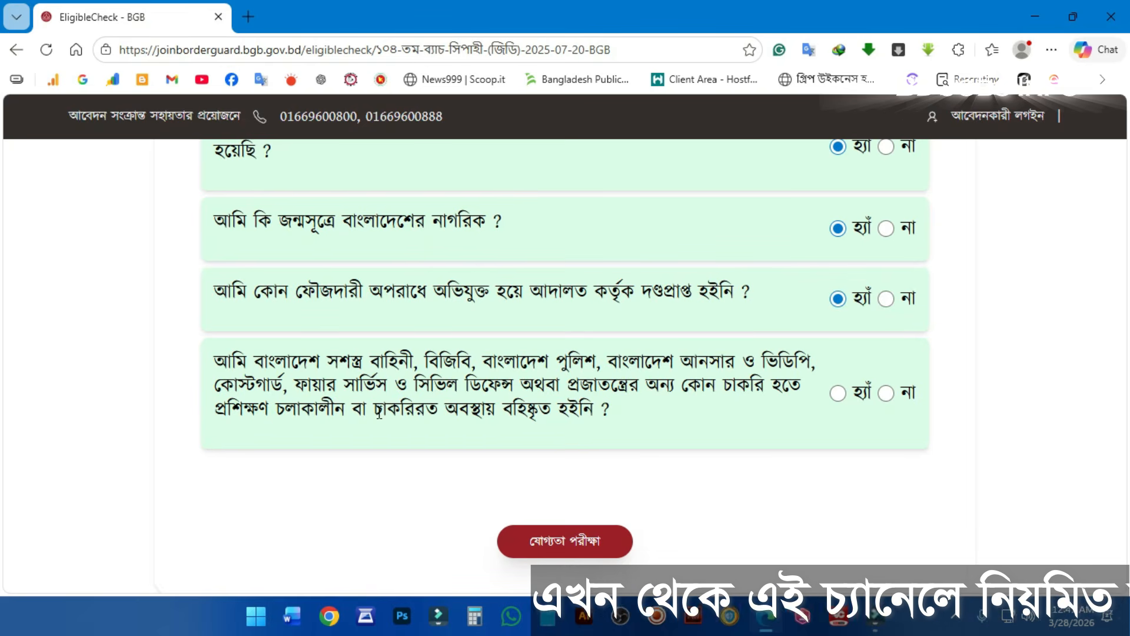
# Answer হ্যাঁ to the not-dismissed-from-service question and run the যোগ্যতা পরীক্ষা check.
pyautogui.moveTo(375, 412); pyautogui.dragTo(564, 414)
pyautogui.click(766, 415)
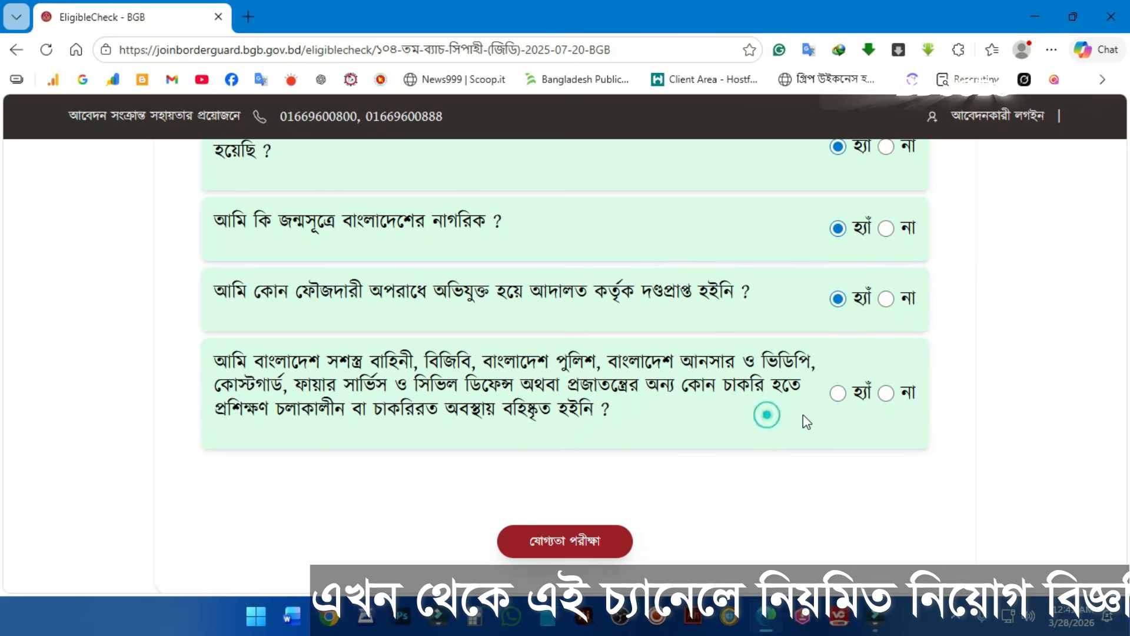
pyautogui.click(837, 395)
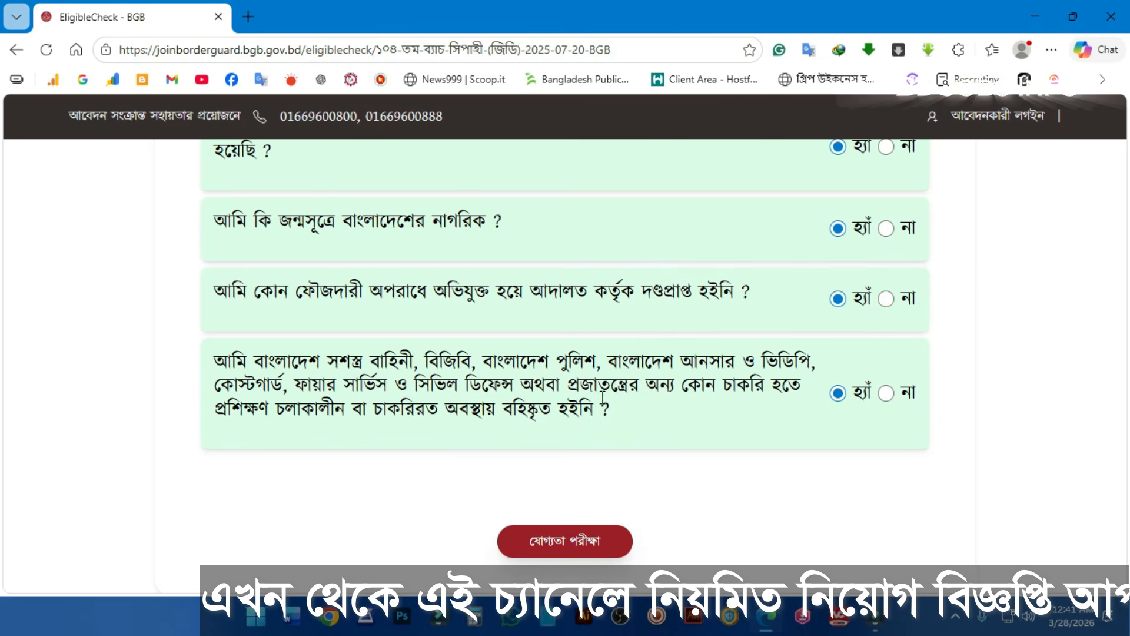
pyautogui.scroll(7, 695, 394)
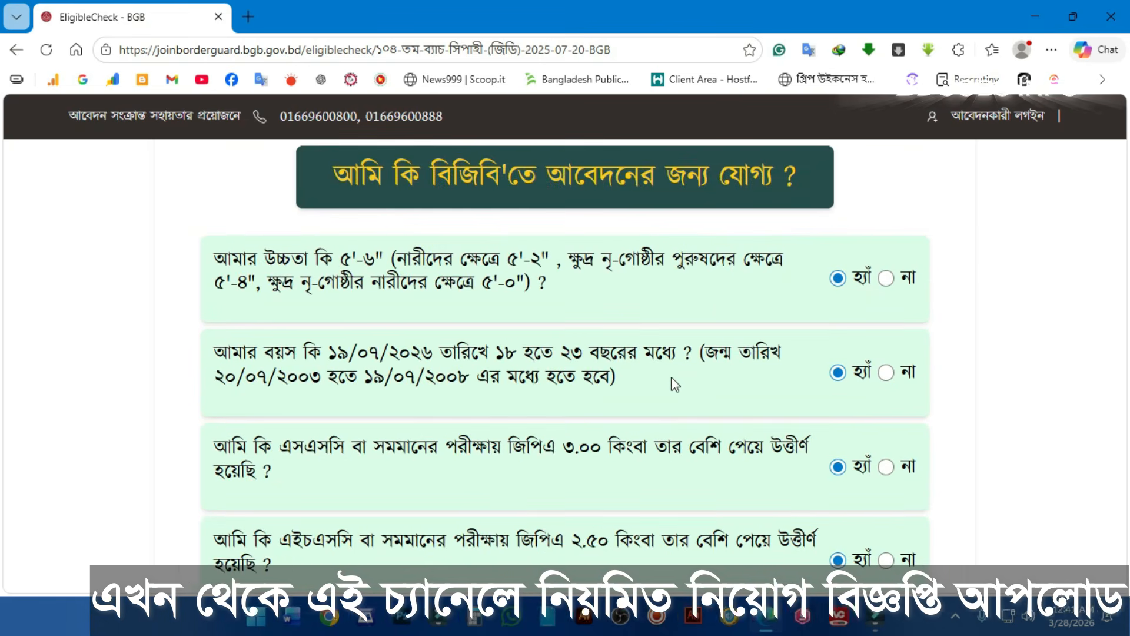
pyautogui.scroll(-7, 569, 292)
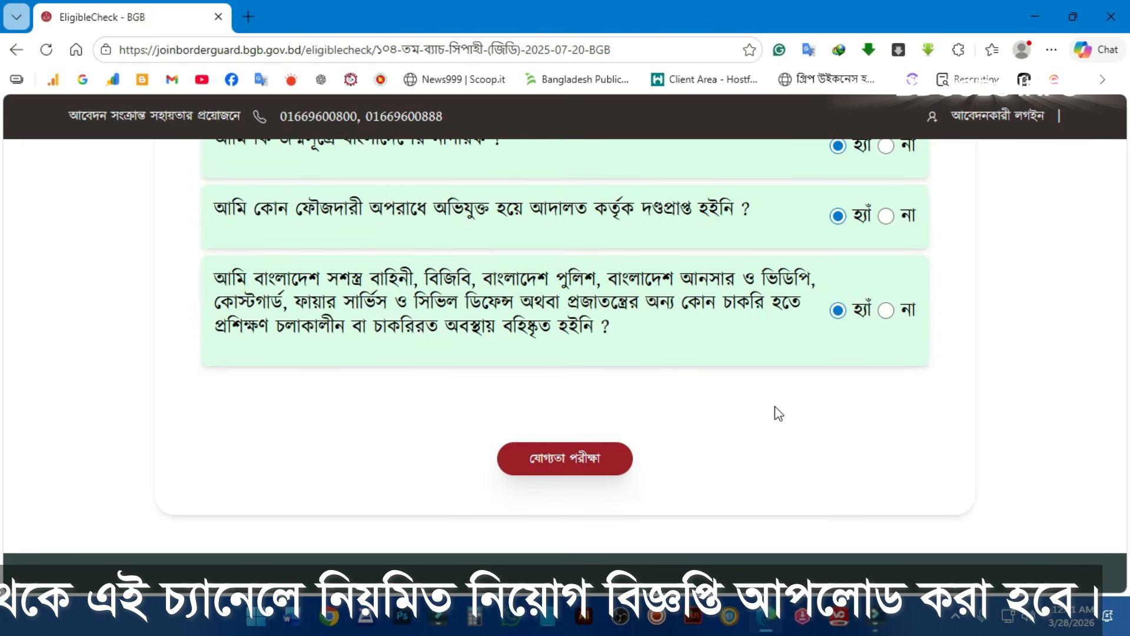
pyautogui.click(562, 458)
pyautogui.scroll(3, 707, 400)
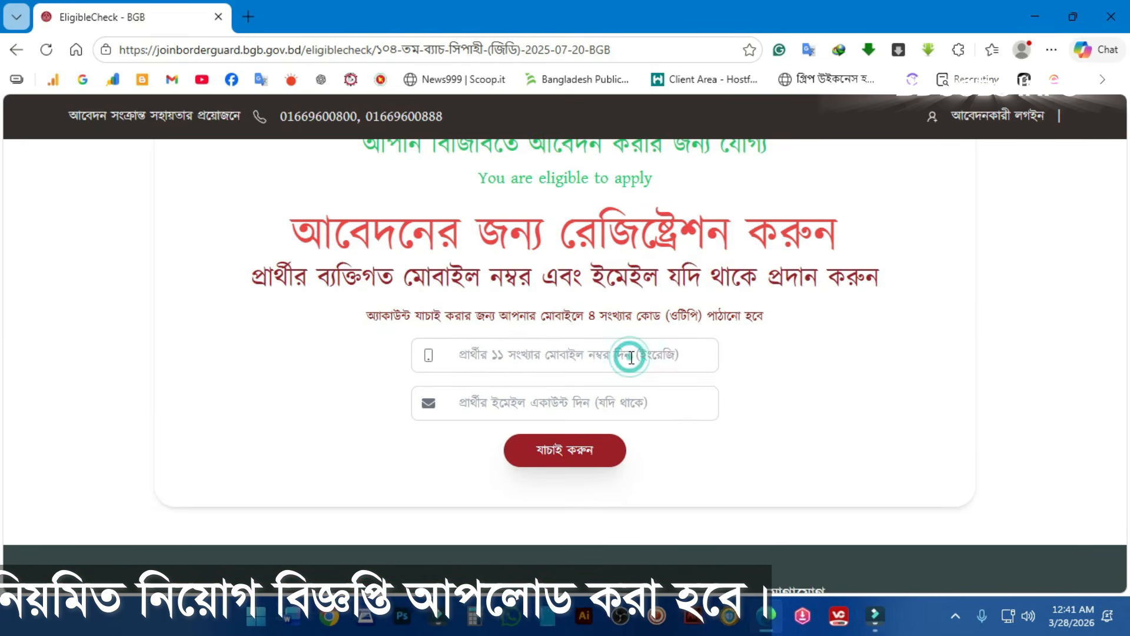
# Enter the applicant's mobile number, request the code, and verify it with the four-digit OTP.
pyautogui.click(630, 357)
pyautogui.click(632, 355)
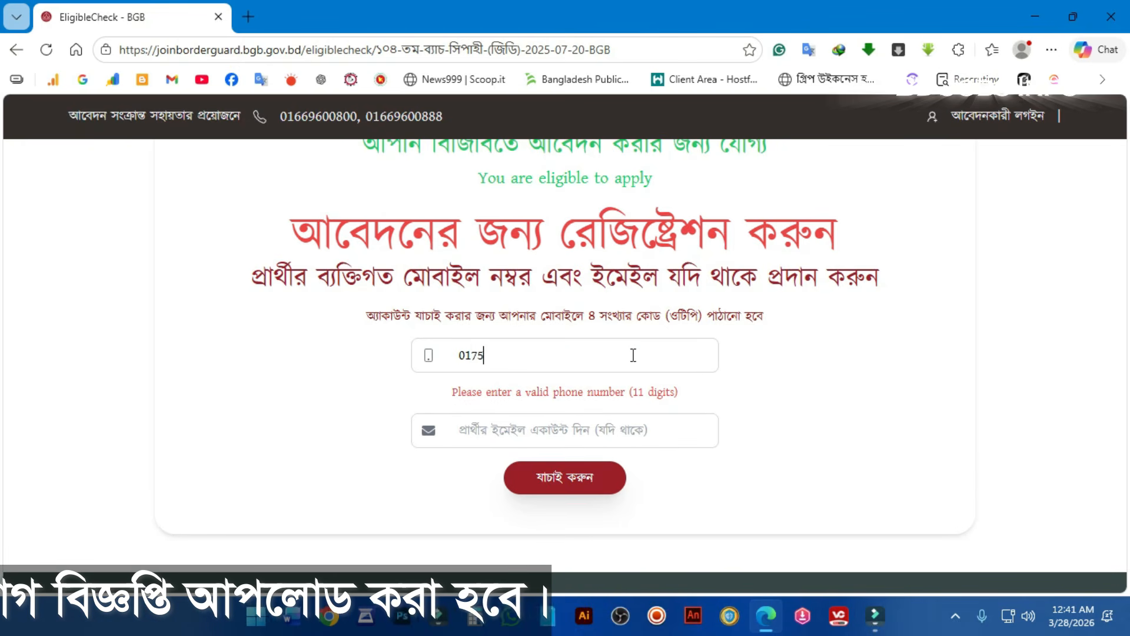
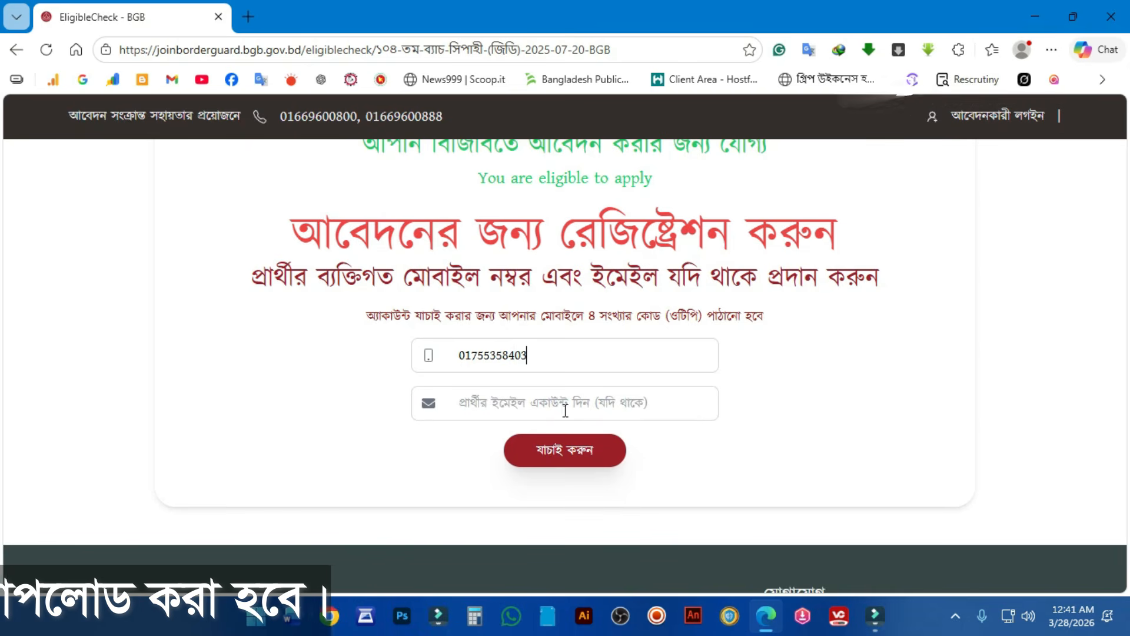
pyautogui.click(571, 452)
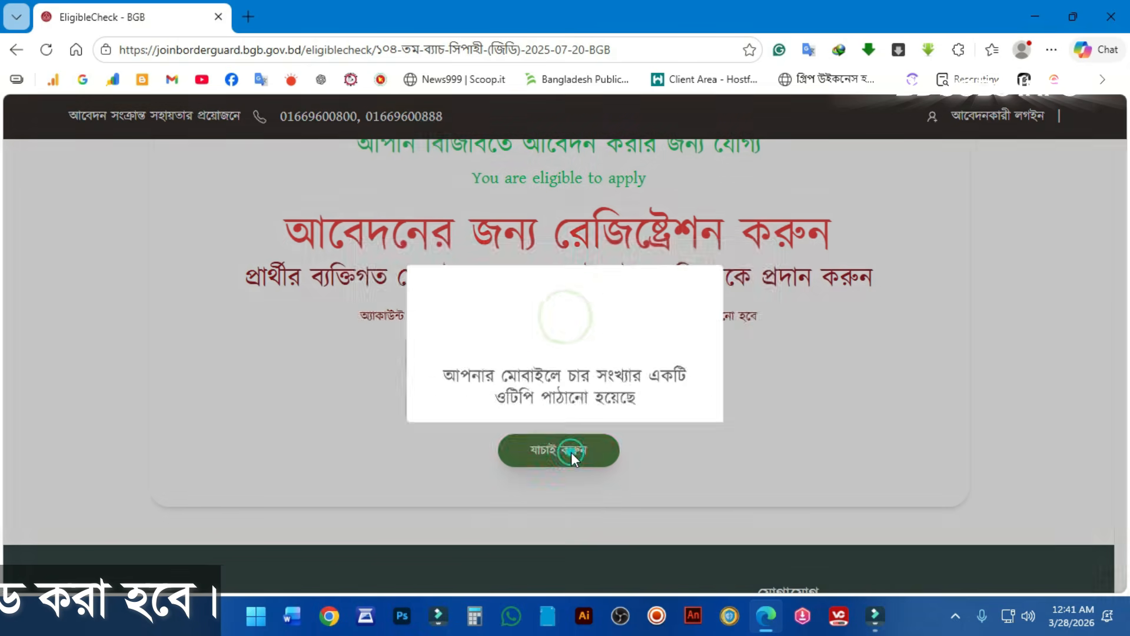
pyautogui.moveTo(537, 359); pyautogui.dragTo(658, 418)
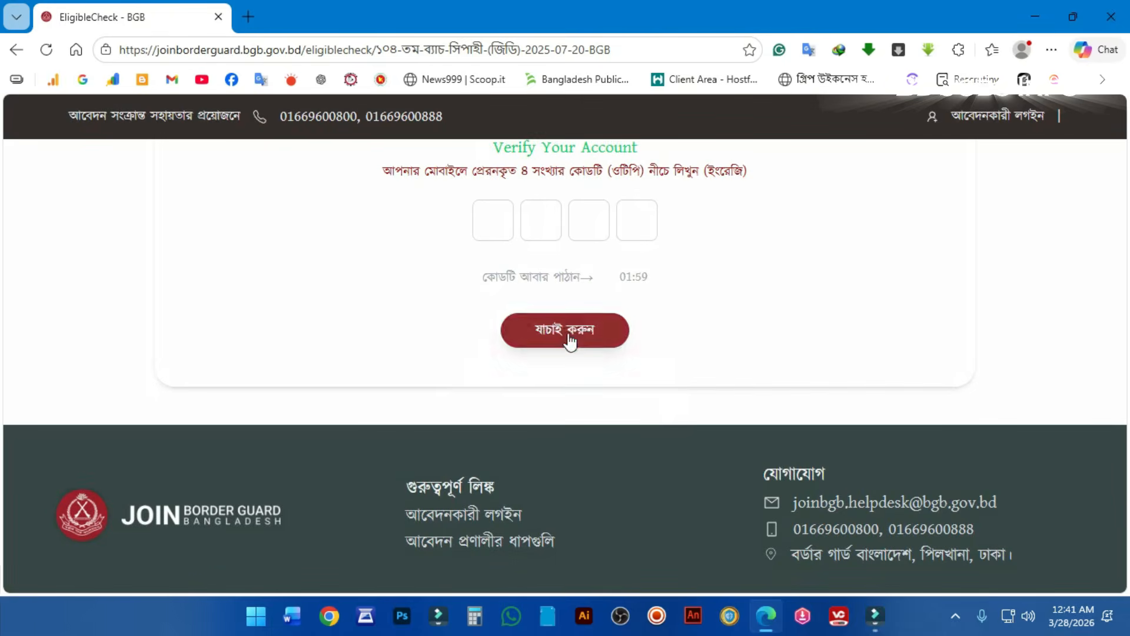
pyautogui.click(490, 213)
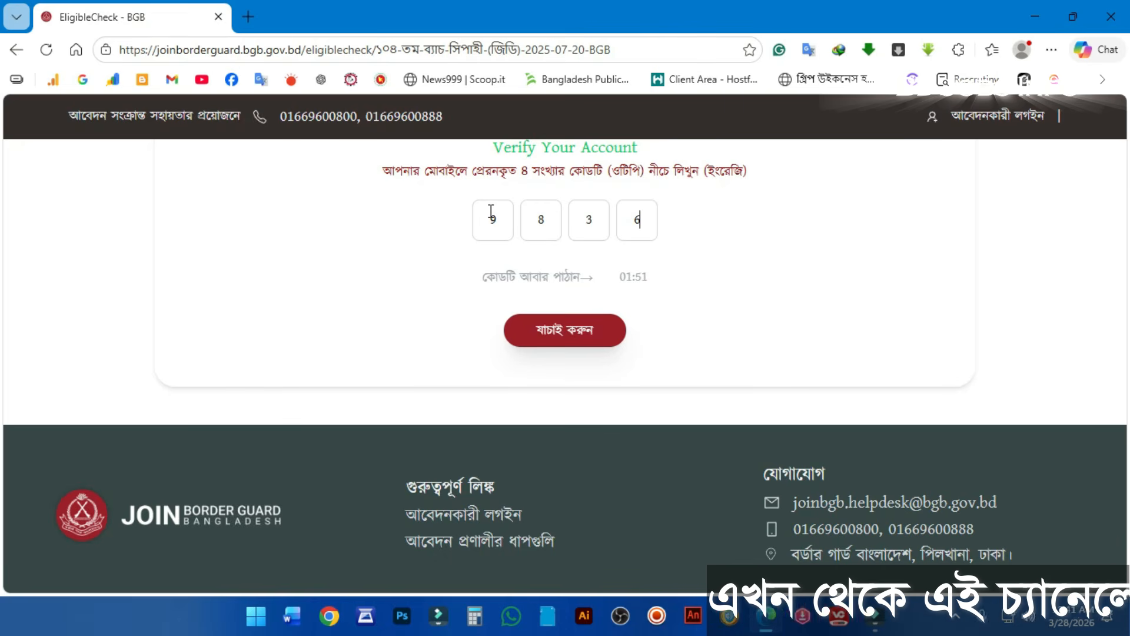
pyautogui.click(576, 340)
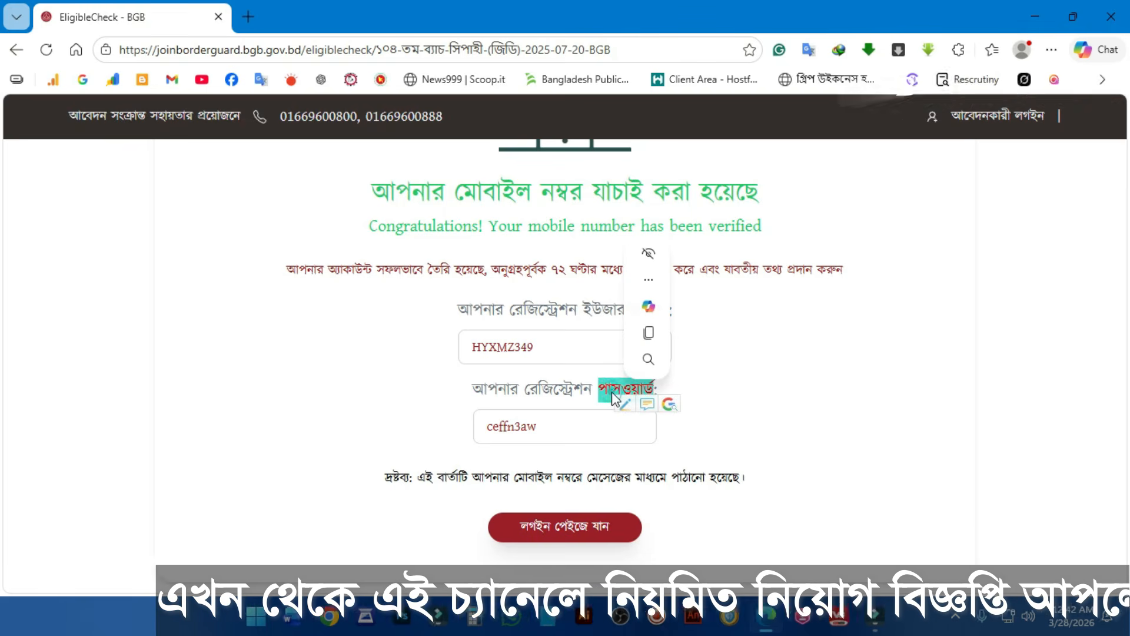
# Select and copy the issued registration user ID and password.
pyautogui.click(534, 389)
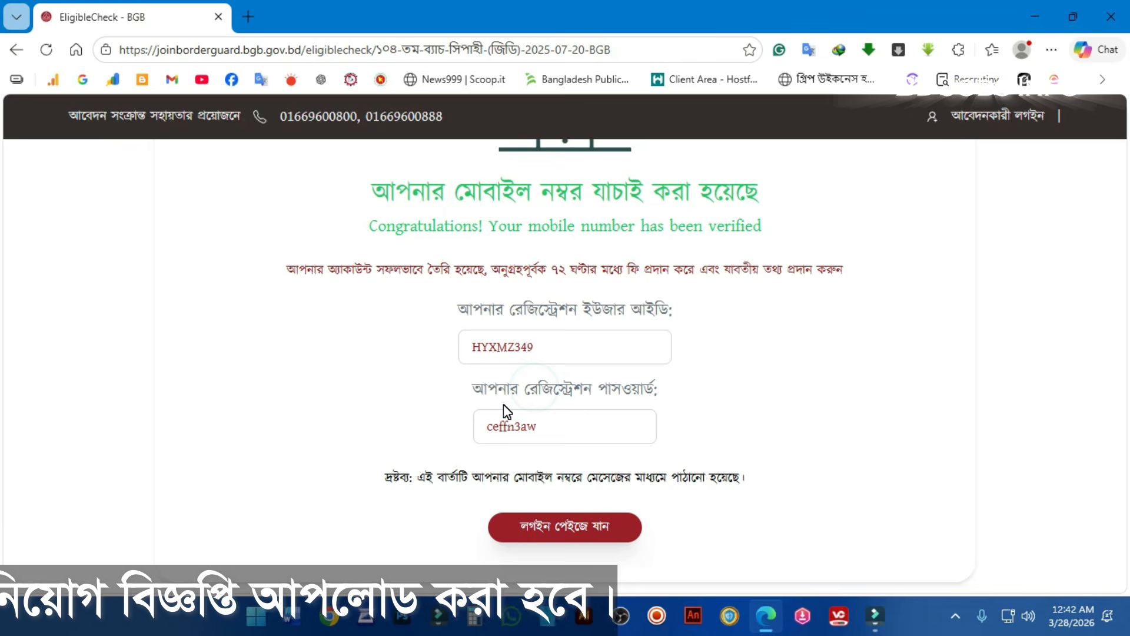
pyautogui.moveTo(535, 348); pyautogui.dragTo(409, 356)
pyautogui.press('super+c')
pyautogui.moveTo(544, 424); pyautogui.dragTo(395, 428)
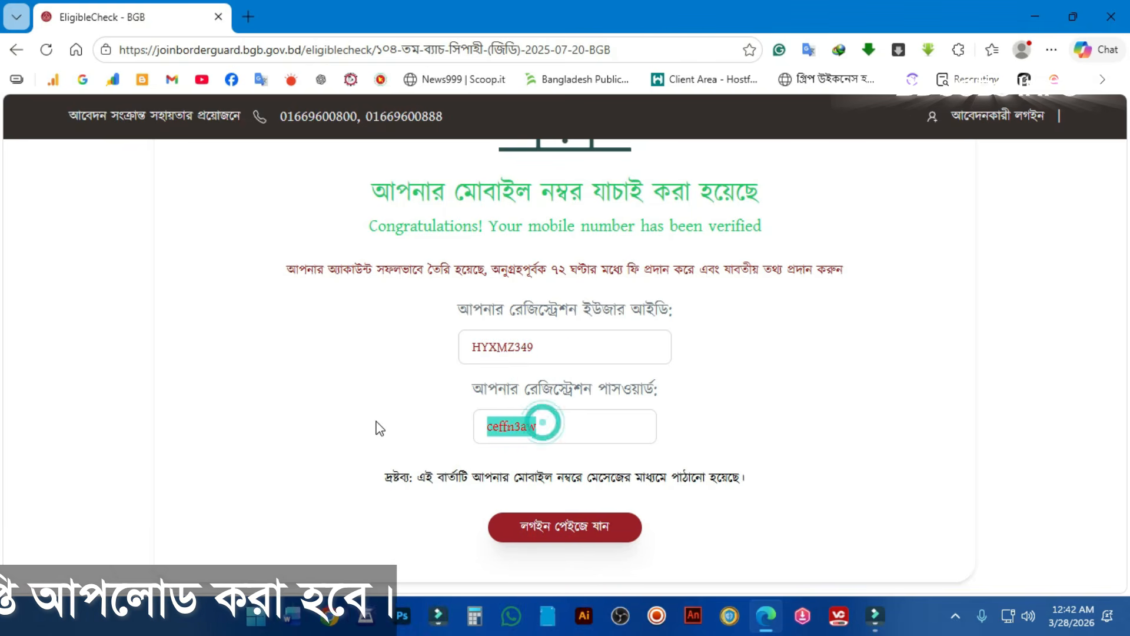
# Log in on the login page with the pasted new user ID and password, saving the password.
pyautogui.click(575, 535)
pyautogui.scroll(-3, 515, 453)
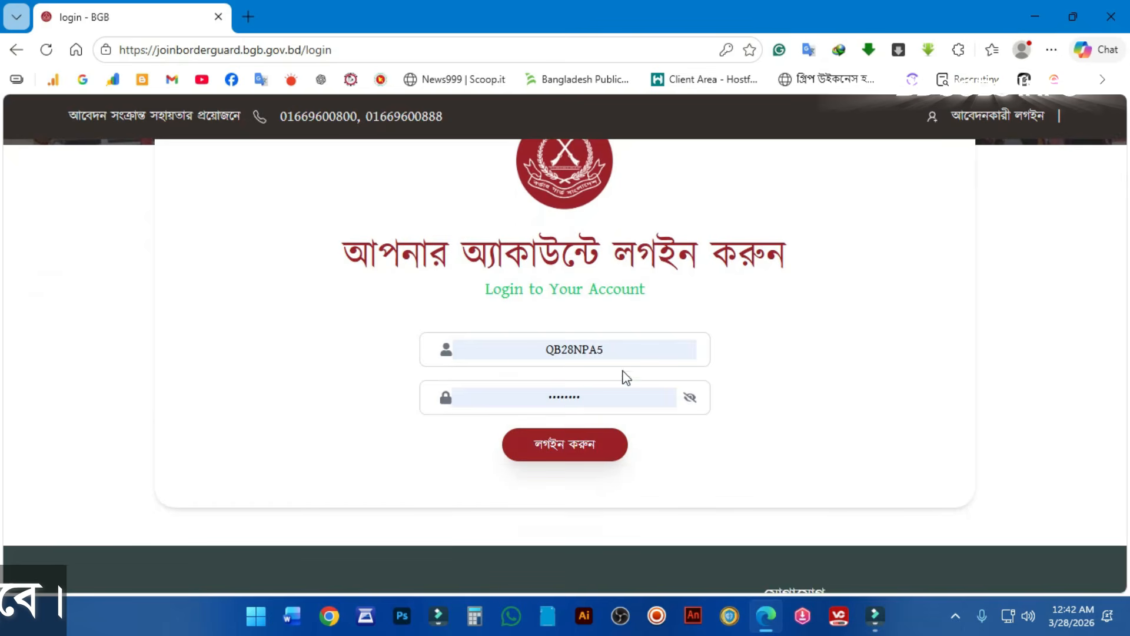
pyautogui.doubleClick(641, 348)
pyautogui.press('super+v')
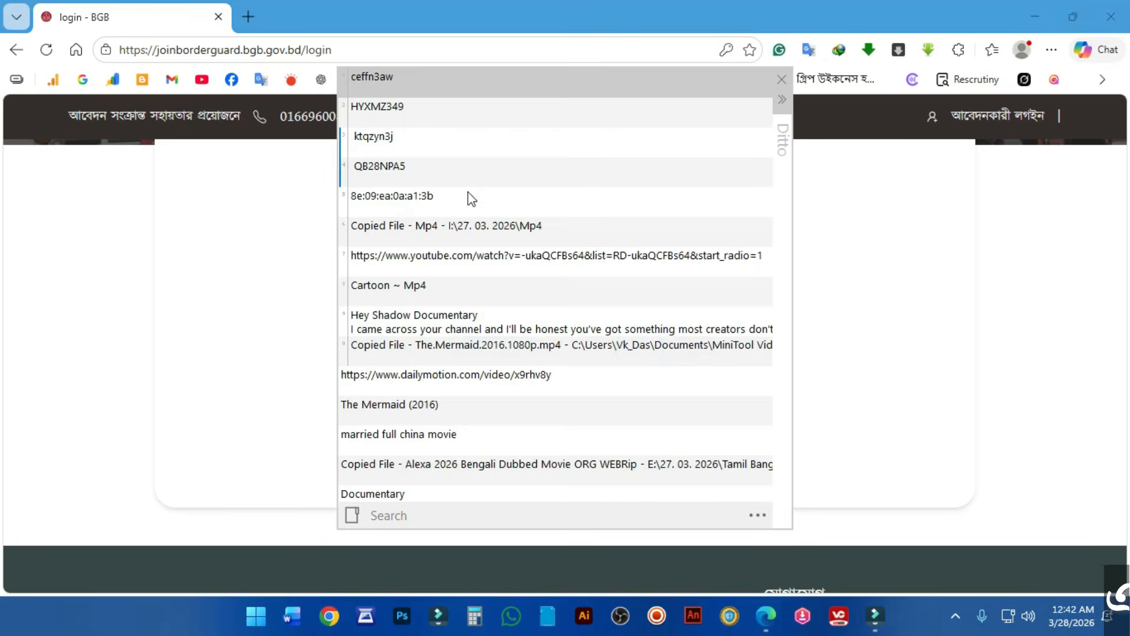
pyautogui.click(383, 107)
pyautogui.moveTo(585, 390); pyautogui.dragTo(464, 397)
pyautogui.click(608, 397)
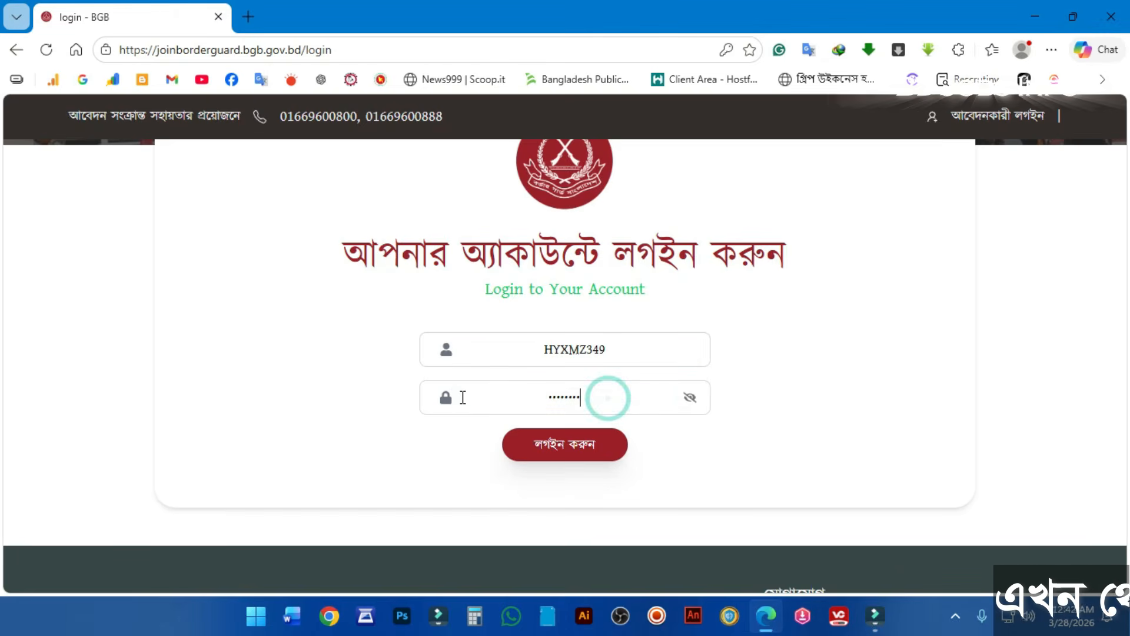
pyautogui.click(761, 407)
pyautogui.click(624, 456)
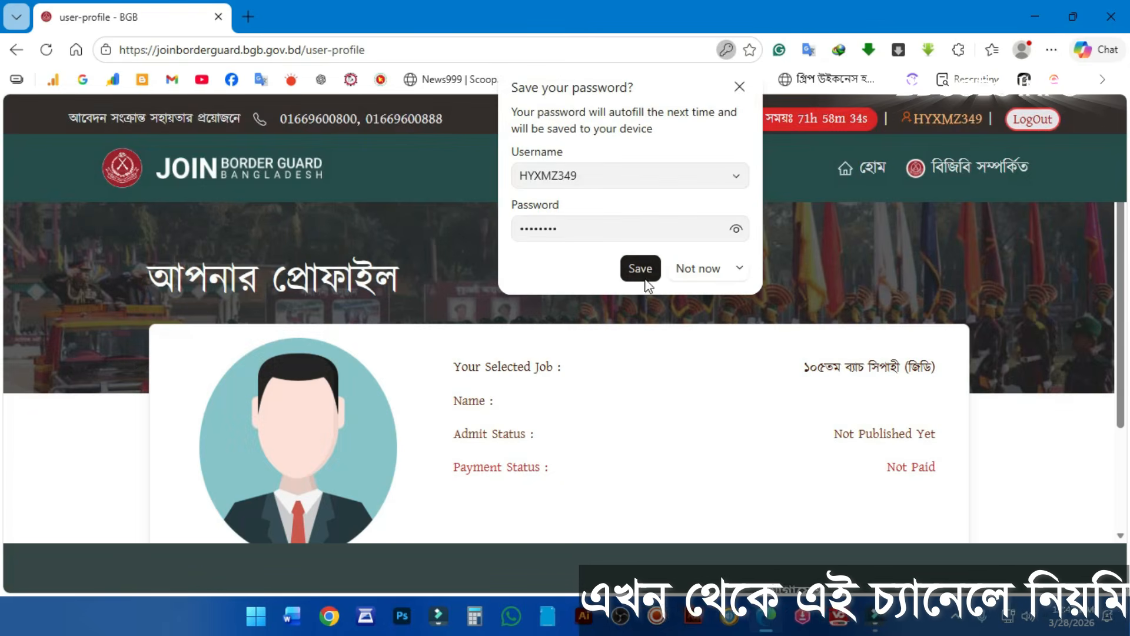
pyautogui.click(641, 271)
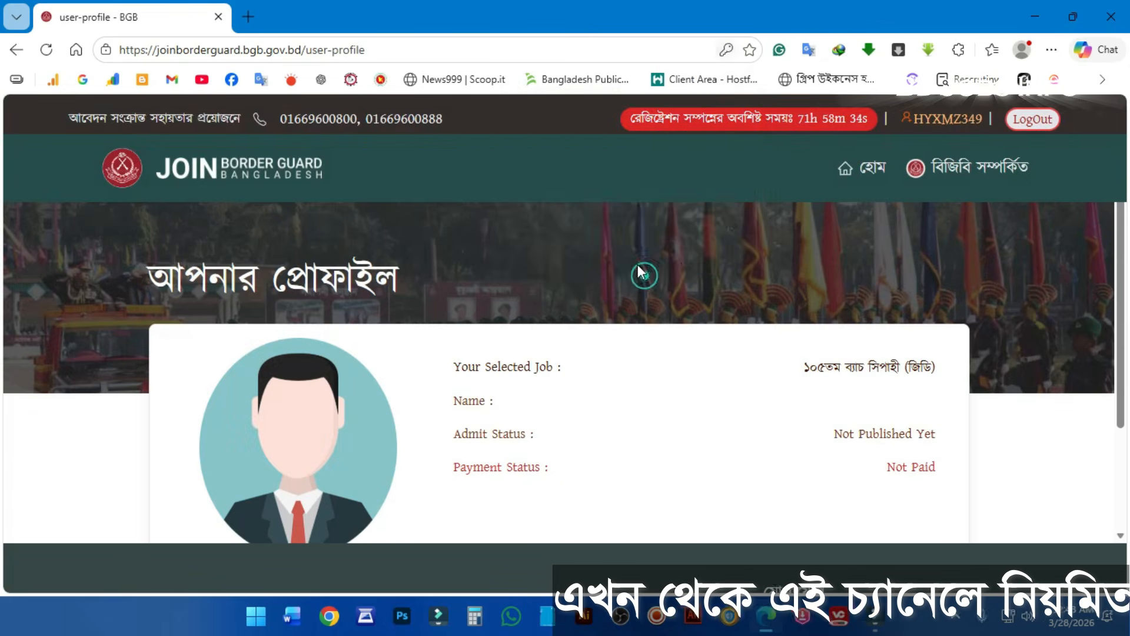
# Review the selected job and Payment Status on the profile, then choose আবেদন করতে ফি প্রদান করুন.
pyautogui.scroll(-2, 641, 273)
pyautogui.tripleClick(483, 288)
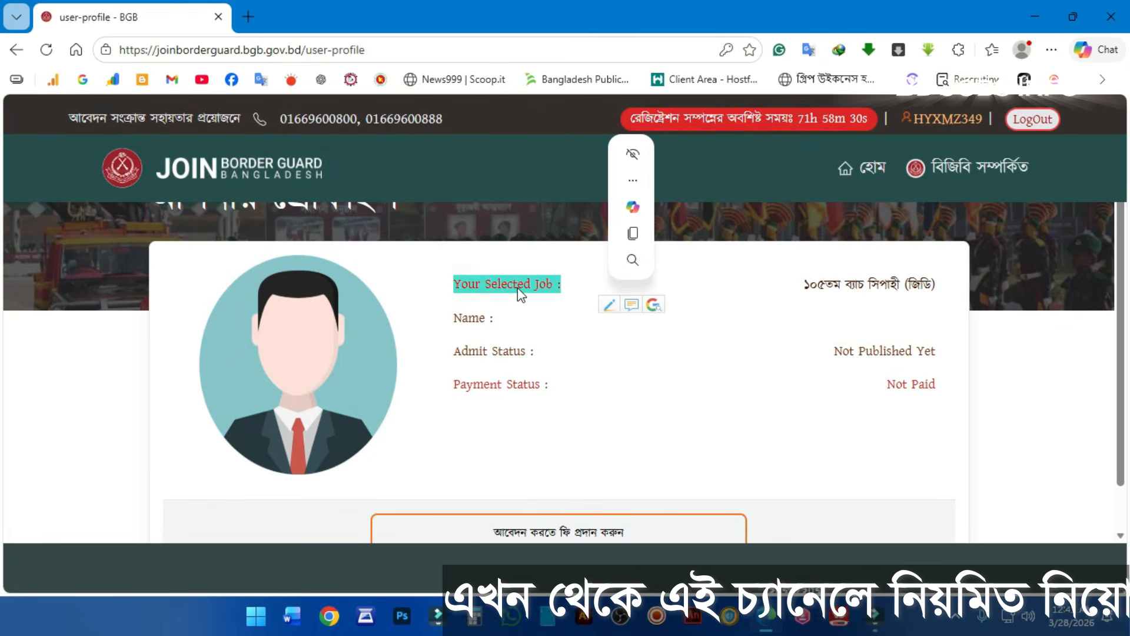
pyautogui.tripleClick(806, 288)
pyautogui.click(799, 335)
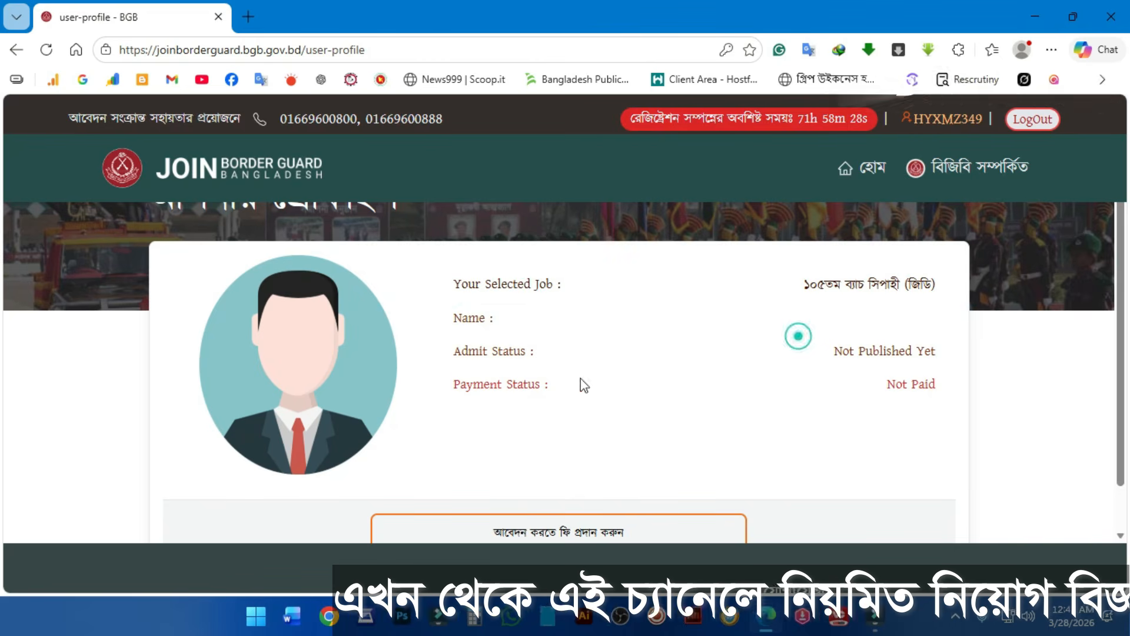
pyautogui.moveTo(514, 385); pyautogui.dragTo(596, 394)
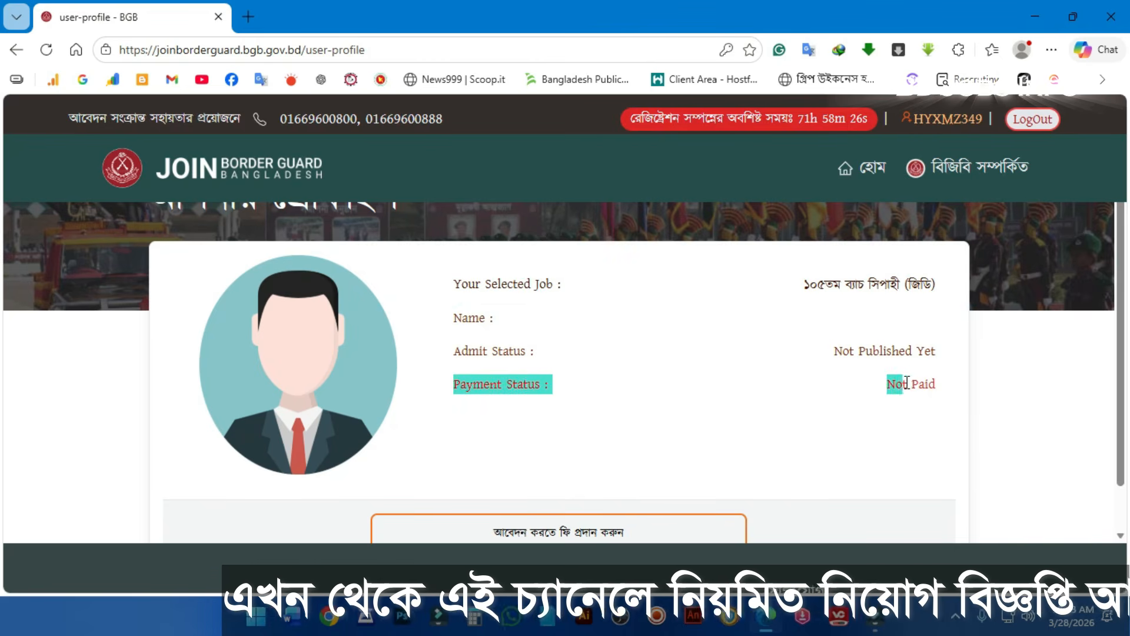
pyautogui.moveTo(907, 382); pyautogui.dragTo(934, 385)
pyautogui.scroll(-1, 743, 360)
pyautogui.click(704, 351)
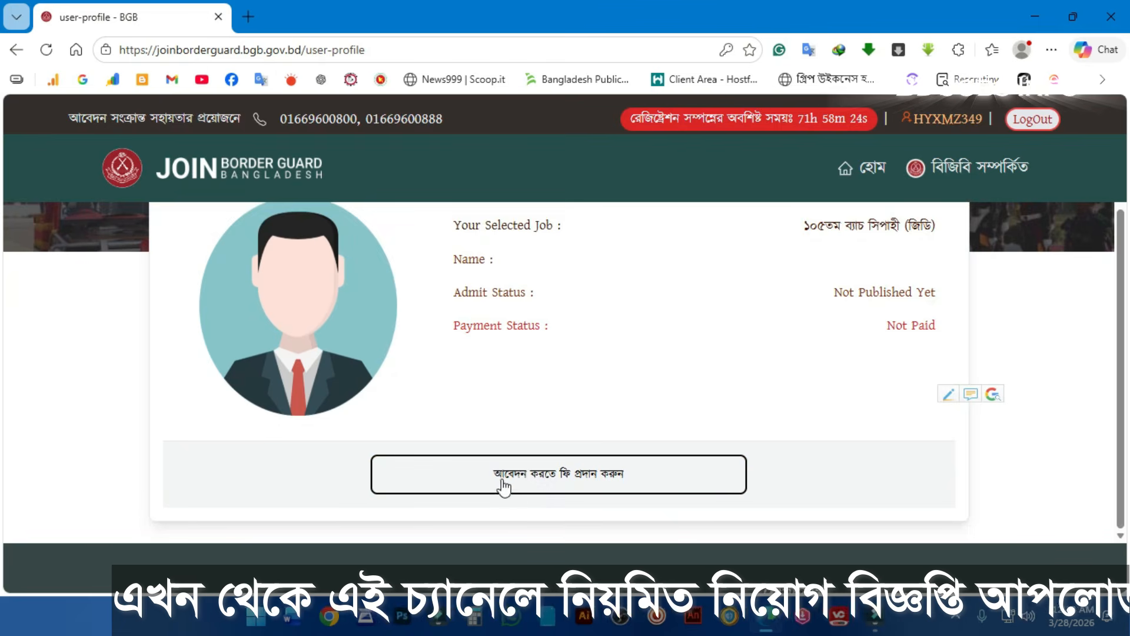
pyautogui.click(597, 477)
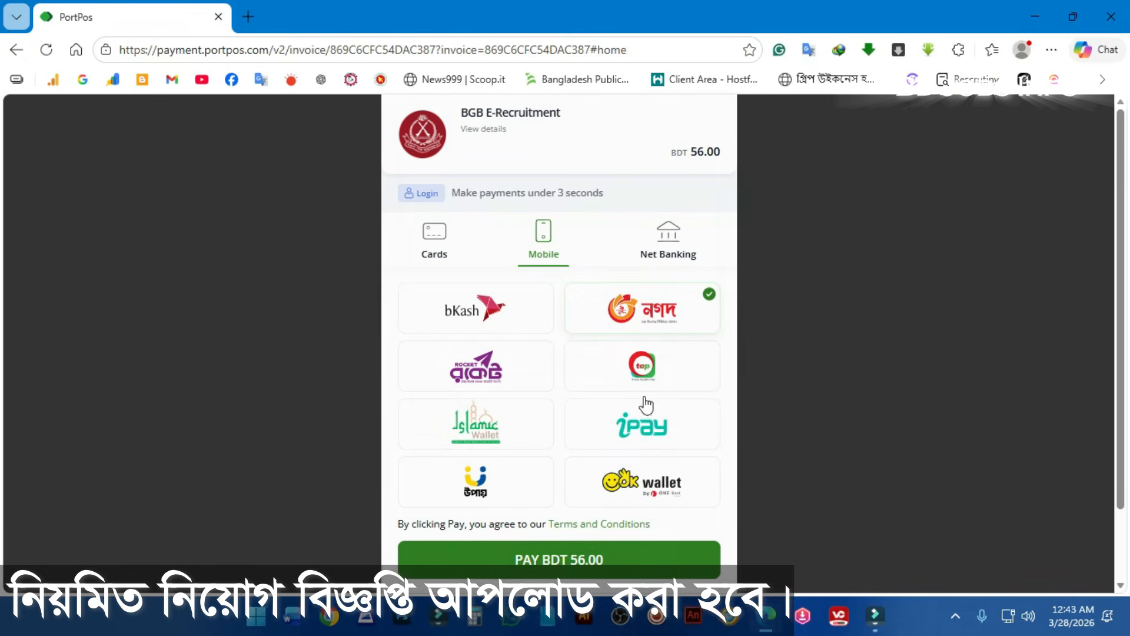
# Pay the BDT 56.00 fee via Nagad and submit the Nagad account number.
pyautogui.click(443, 254)
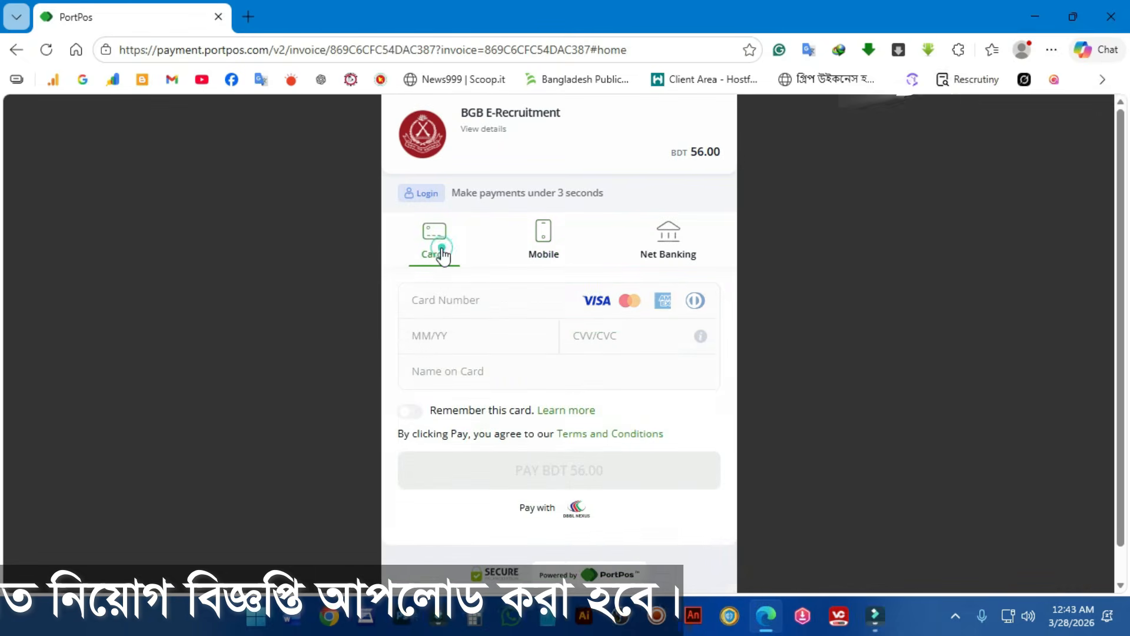
pyautogui.click(542, 250)
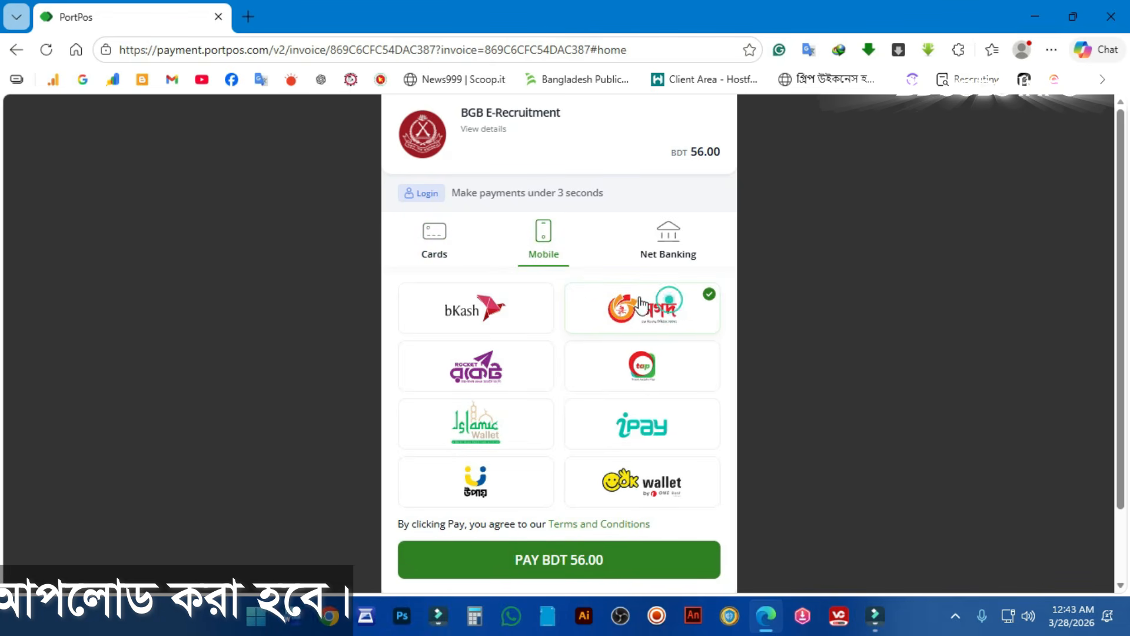
pyautogui.click(570, 564)
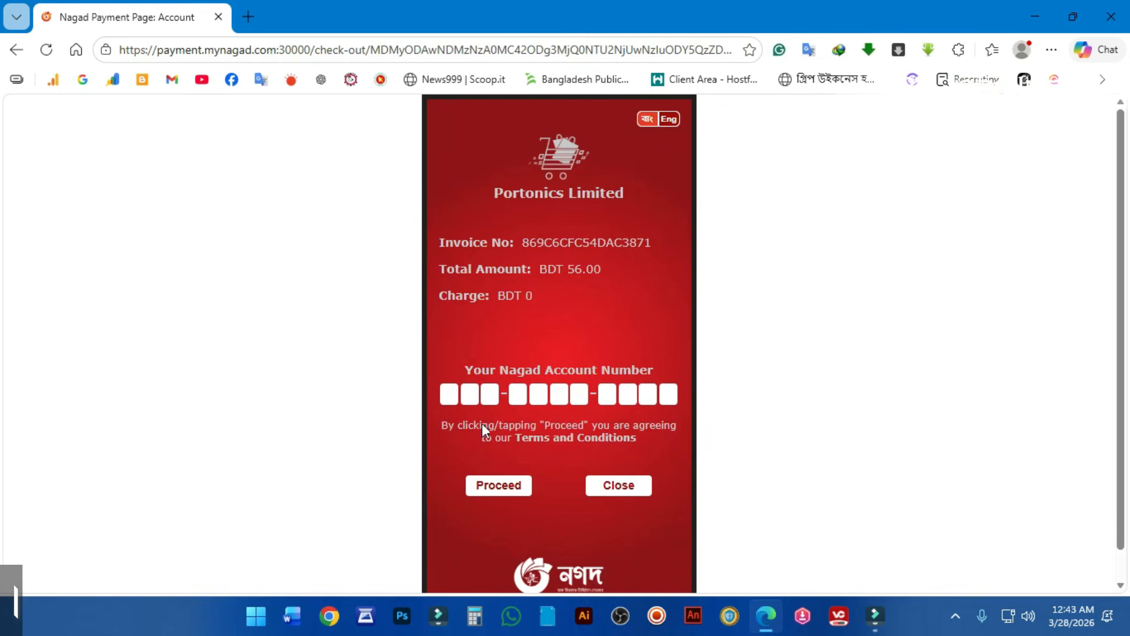
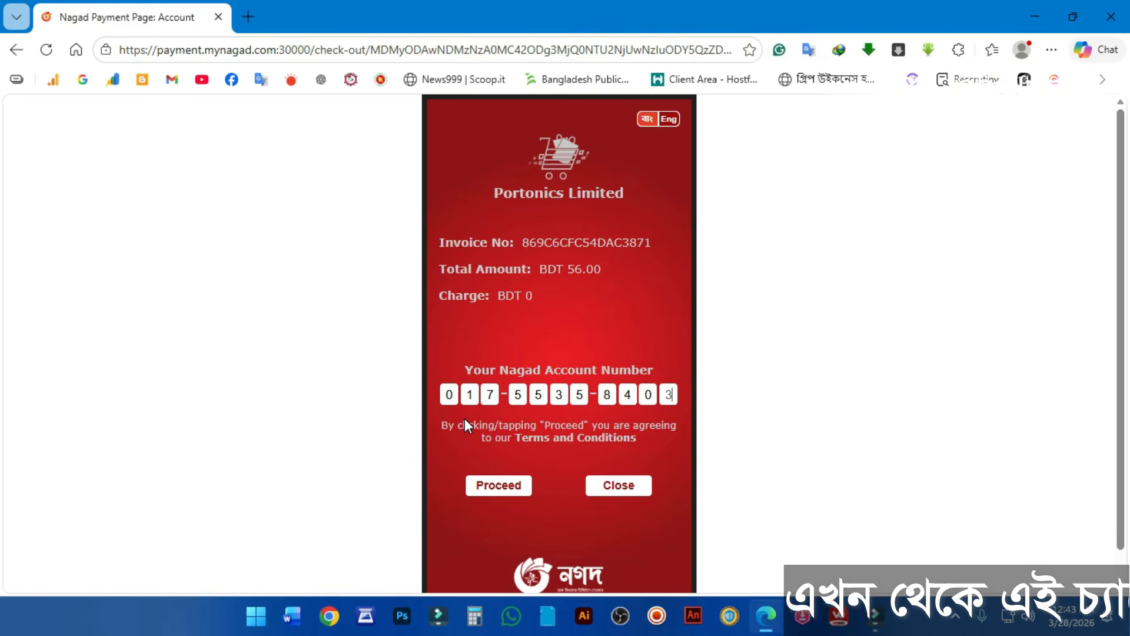
pyautogui.click(496, 489)
# Enter the Nagad verification code and PIN to confirm the payment.
pyautogui.click(555, 402)
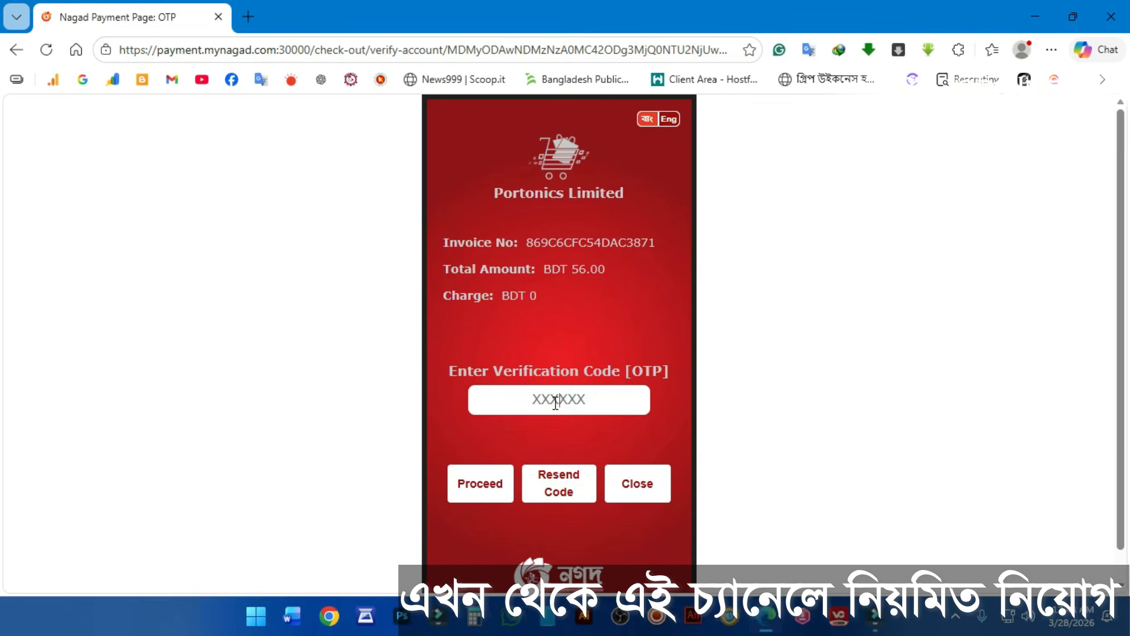
pyautogui.click(555, 402)
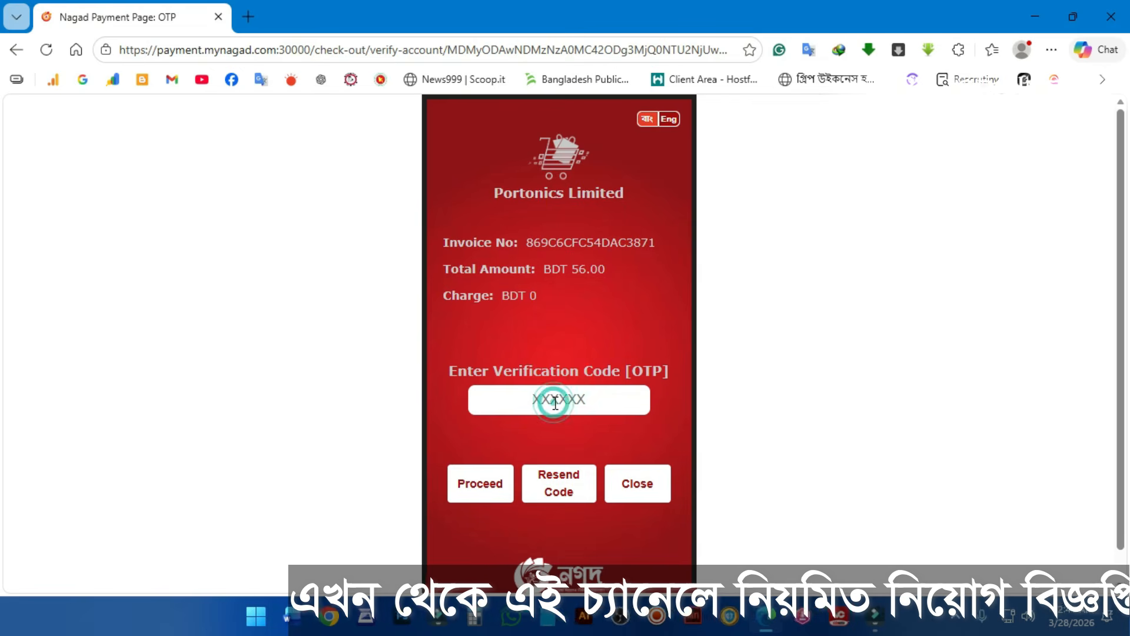
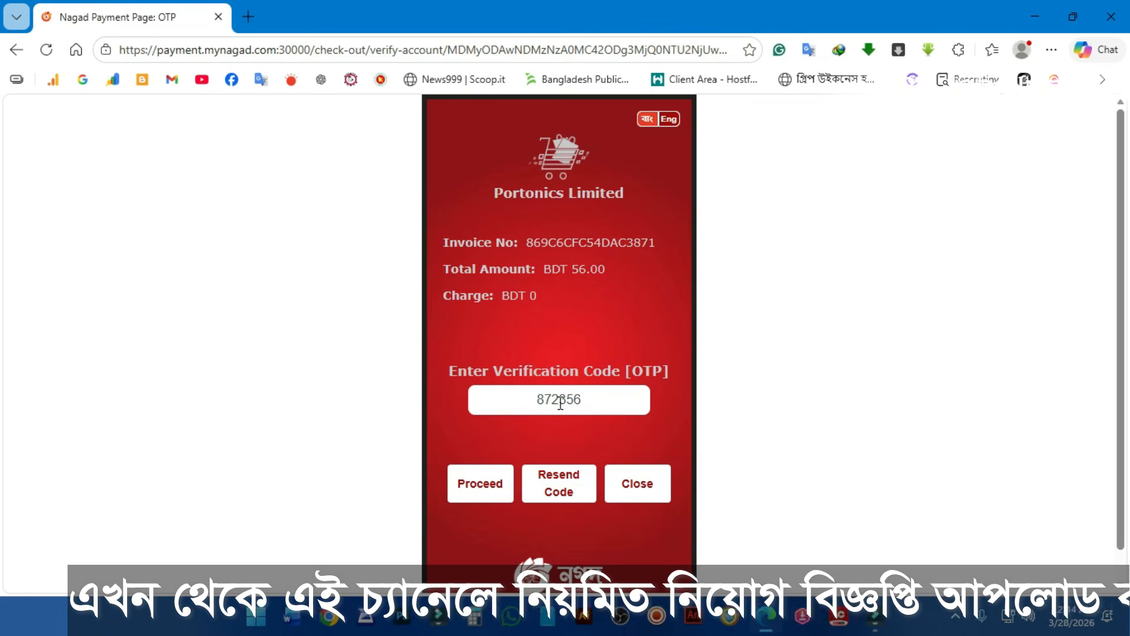
pyautogui.click(506, 498)
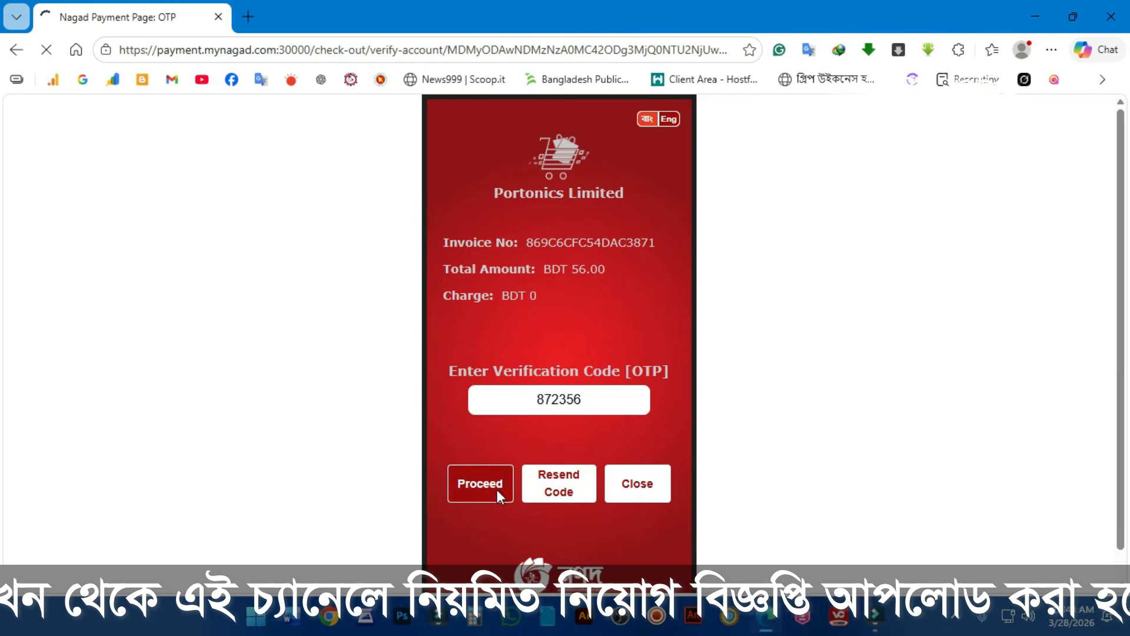
pyautogui.write('****')
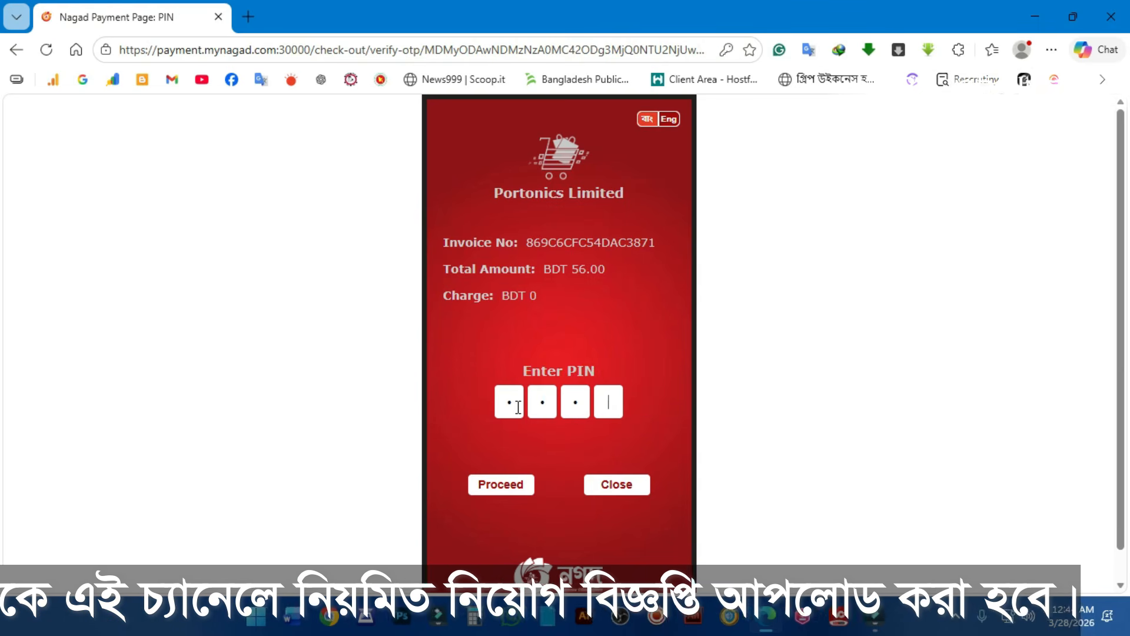
pyautogui.click(498, 484)
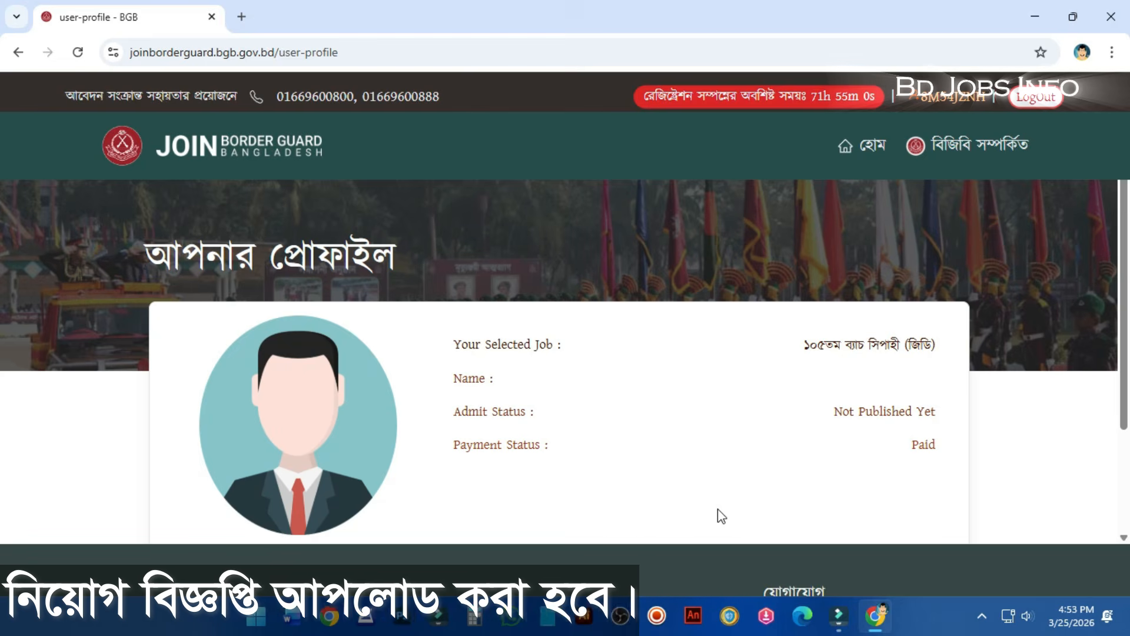
# Open the application form and set the SSC board to কারিগরি বোর্ড with exam year 2020.
pyautogui.scroll(-2, 689, 295)
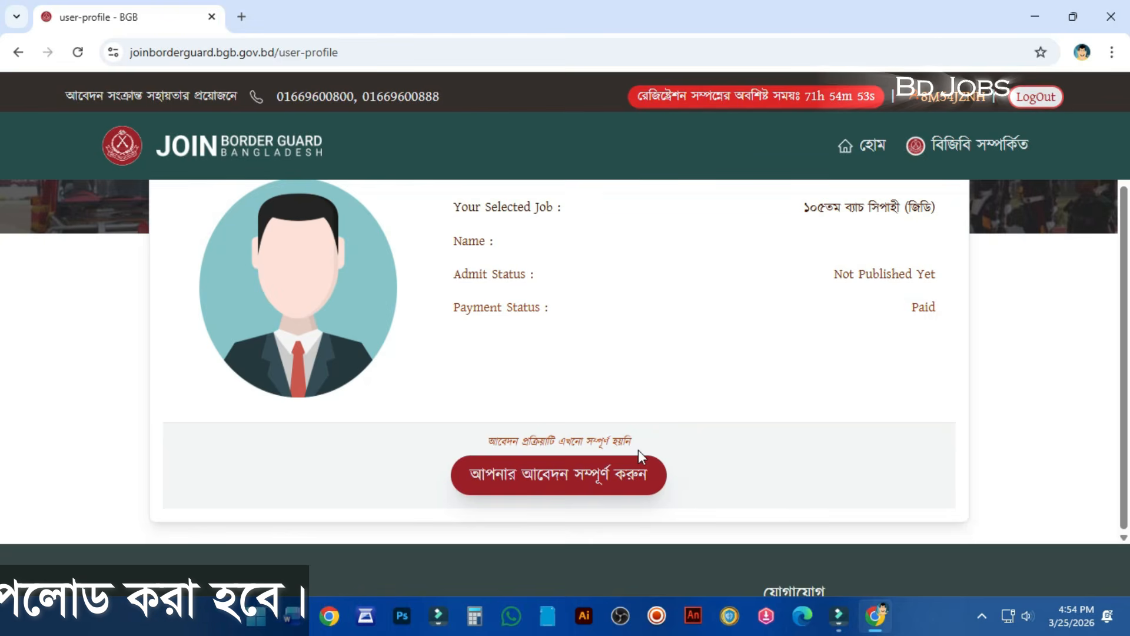
pyautogui.click(639, 458)
pyautogui.scroll(-5, 543, 368)
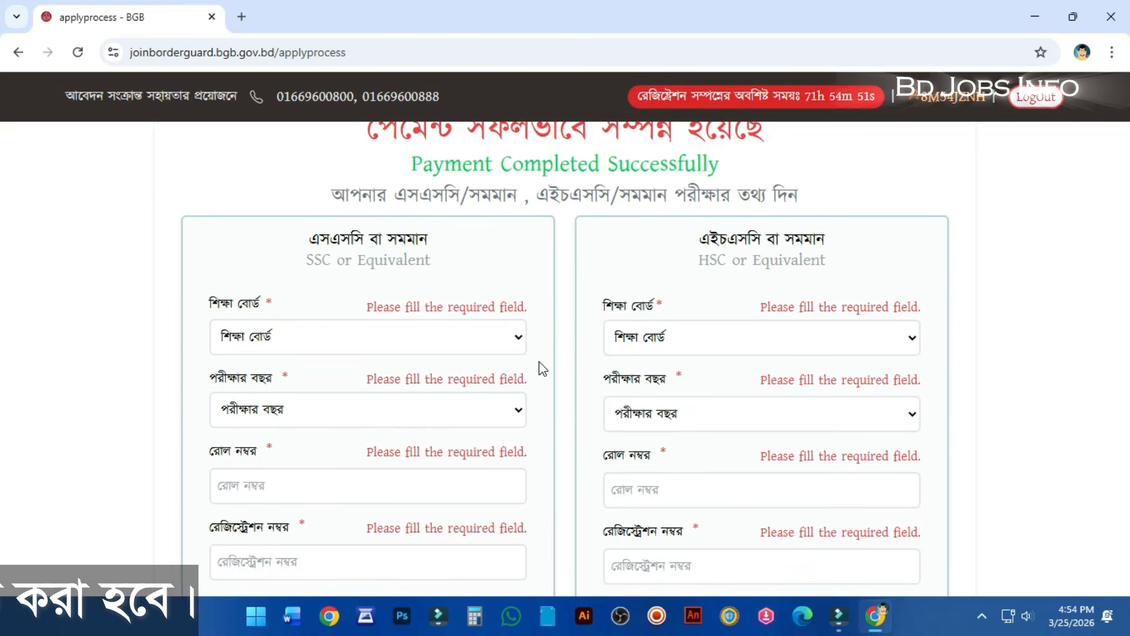
pyautogui.click(342, 342)
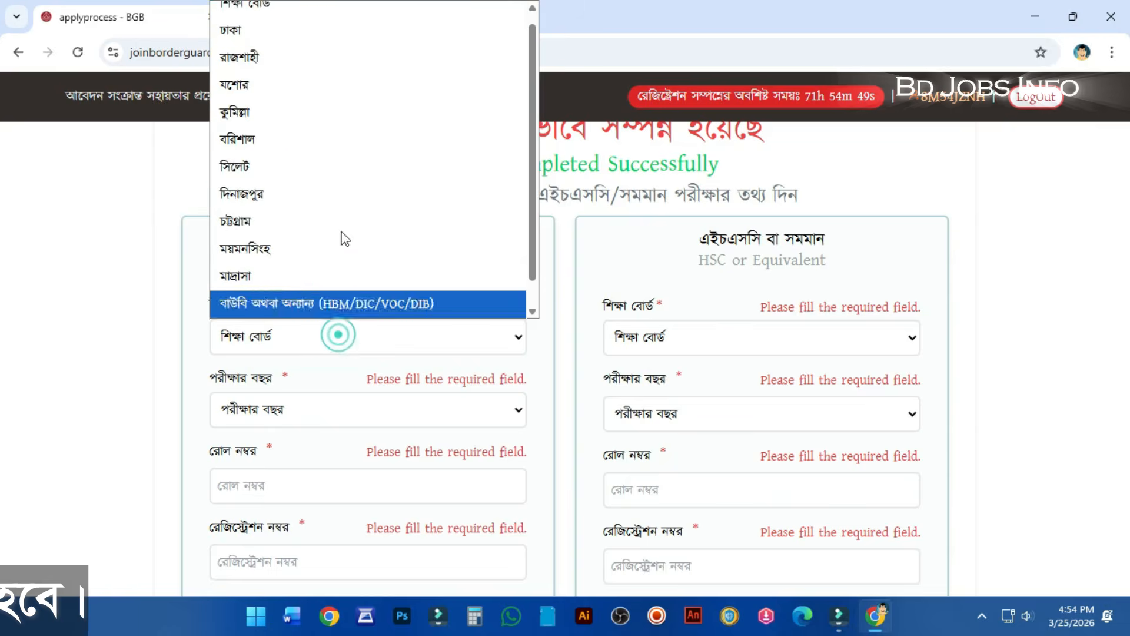
pyautogui.click(313, 199)
pyautogui.scroll(3, 518, 252)
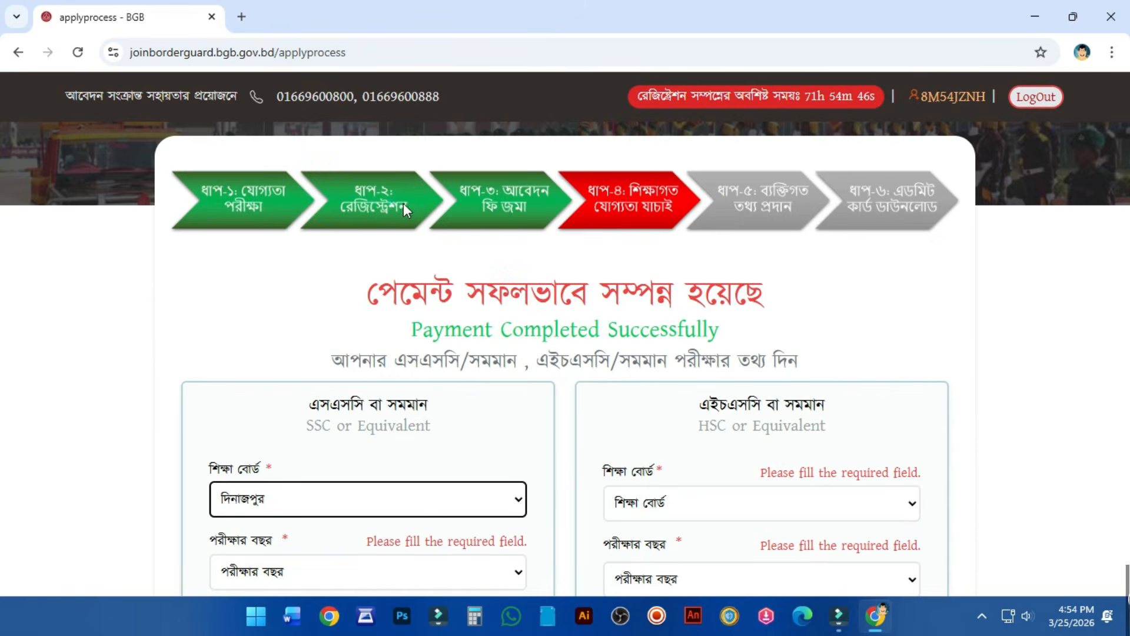
pyautogui.scroll(-3, 494, 206)
pyautogui.click(255, 416)
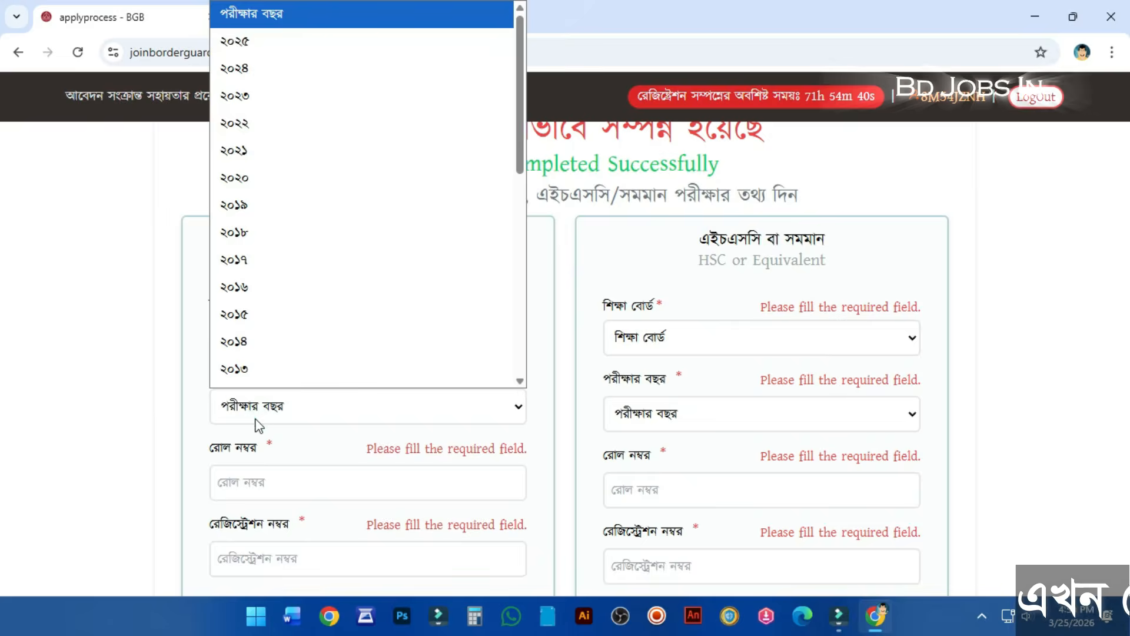
pyautogui.click(257, 416)
pyautogui.click(277, 341)
pyautogui.scroll(-1, 341, 270)
pyautogui.click(312, 323)
pyautogui.click(260, 403)
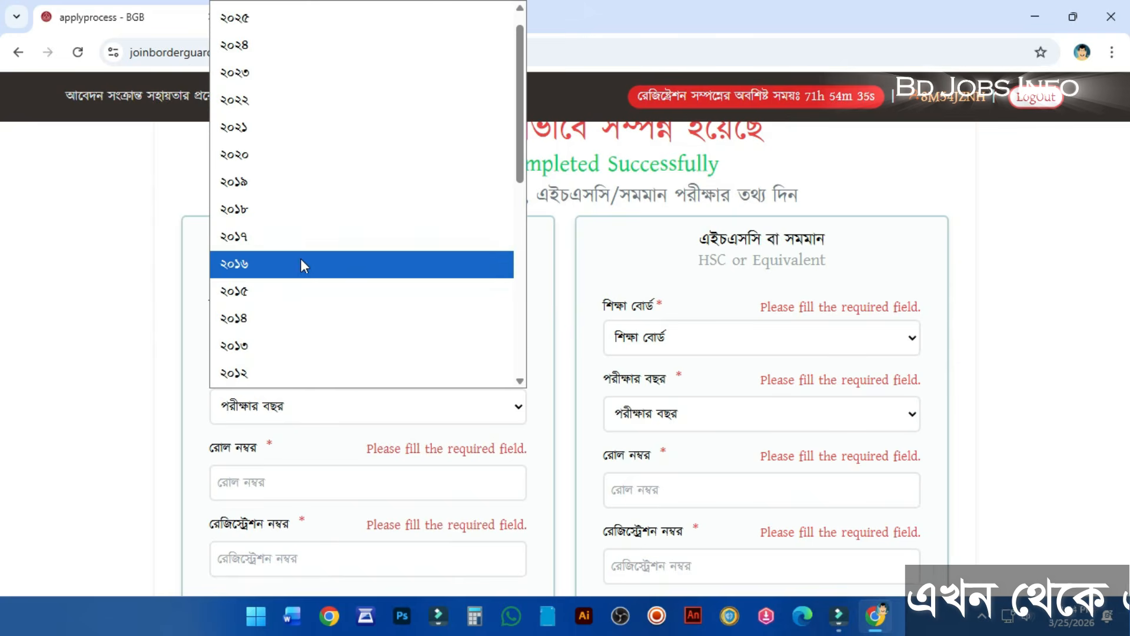
pyautogui.click(298, 177)
# Enter the SSC roll number and registration number.
pyautogui.click(253, 482)
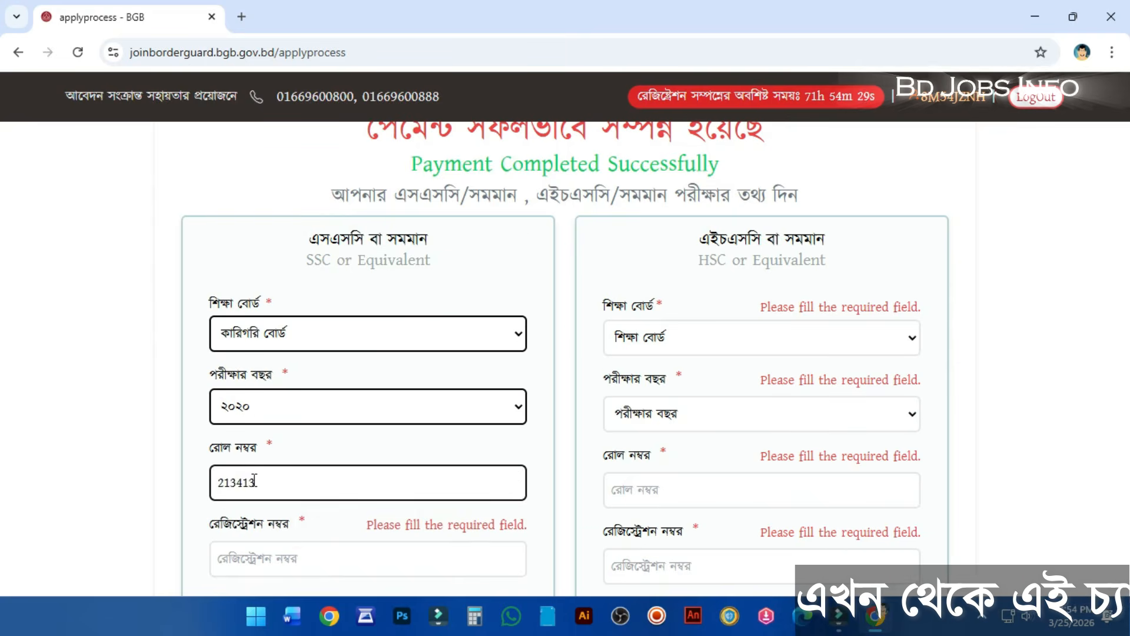
pyautogui.scroll(-1, 254, 482)
pyautogui.click(293, 469)
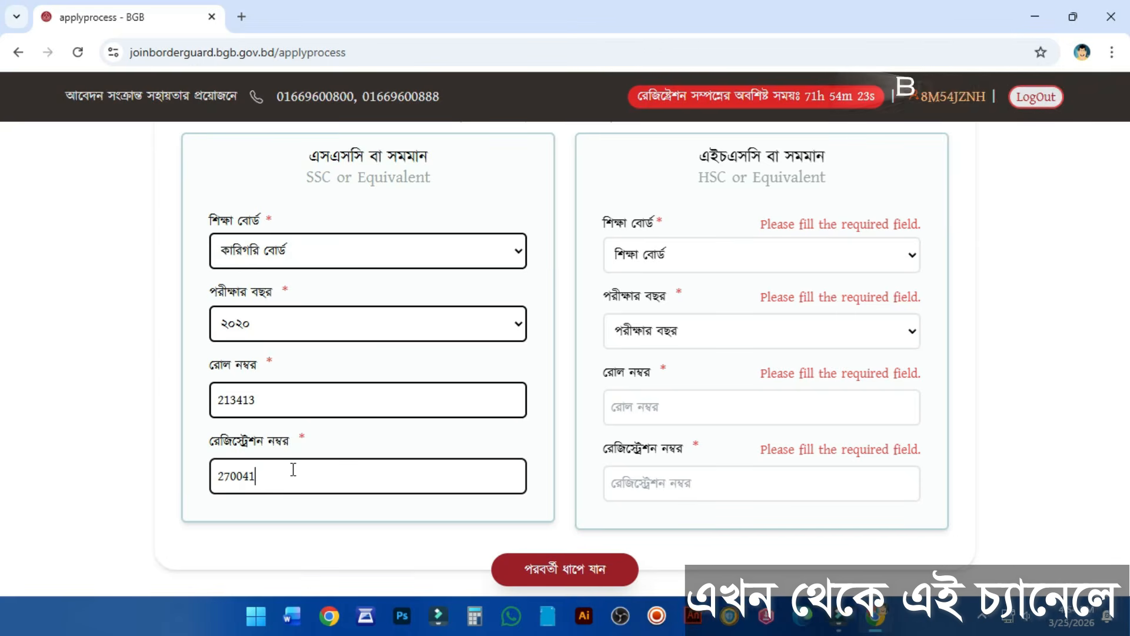
# Set HSC to কারিগরি বোর্ড, year 2022, enter the HSC roll number, and submit the education details.
pyautogui.click(641, 259)
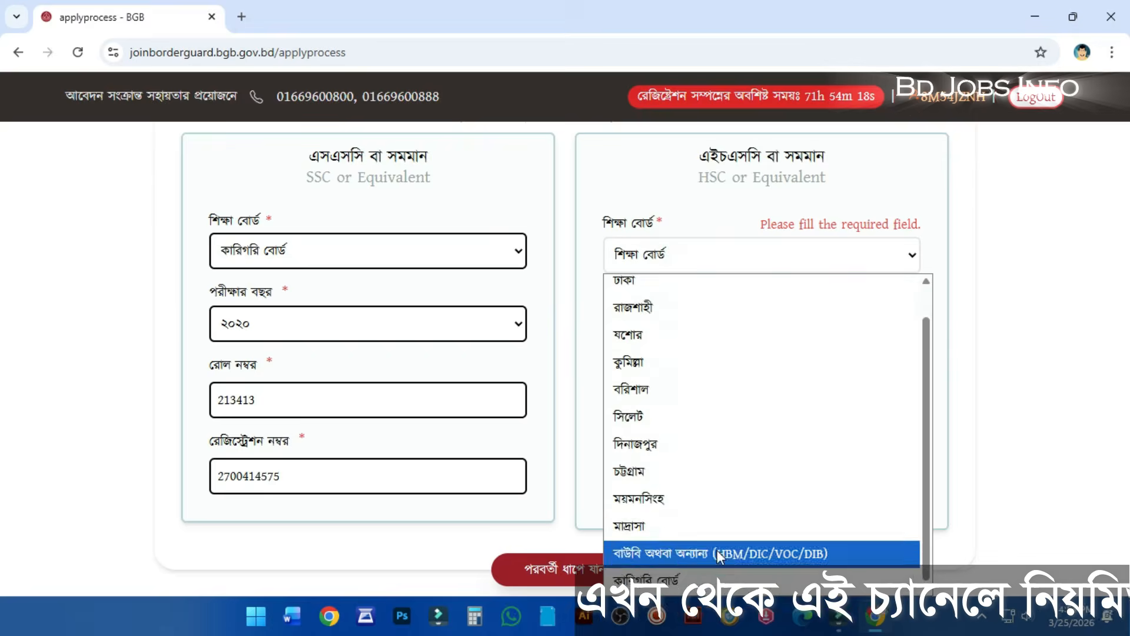
pyautogui.click(758, 551)
pyautogui.click(661, 326)
pyautogui.click(702, 286)
pyautogui.click(653, 407)
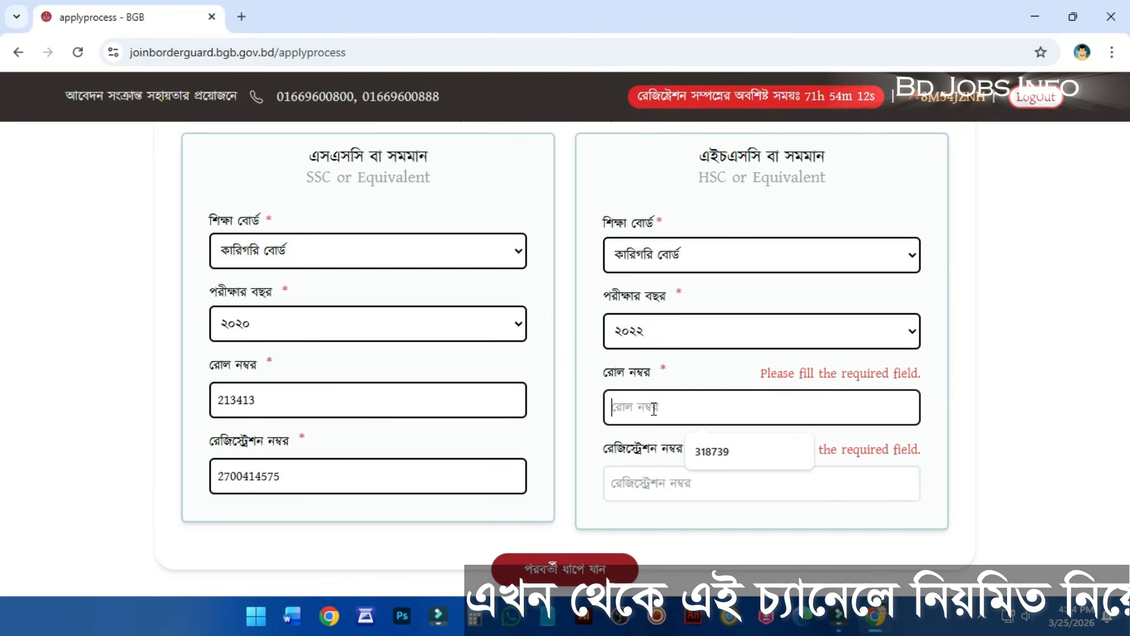
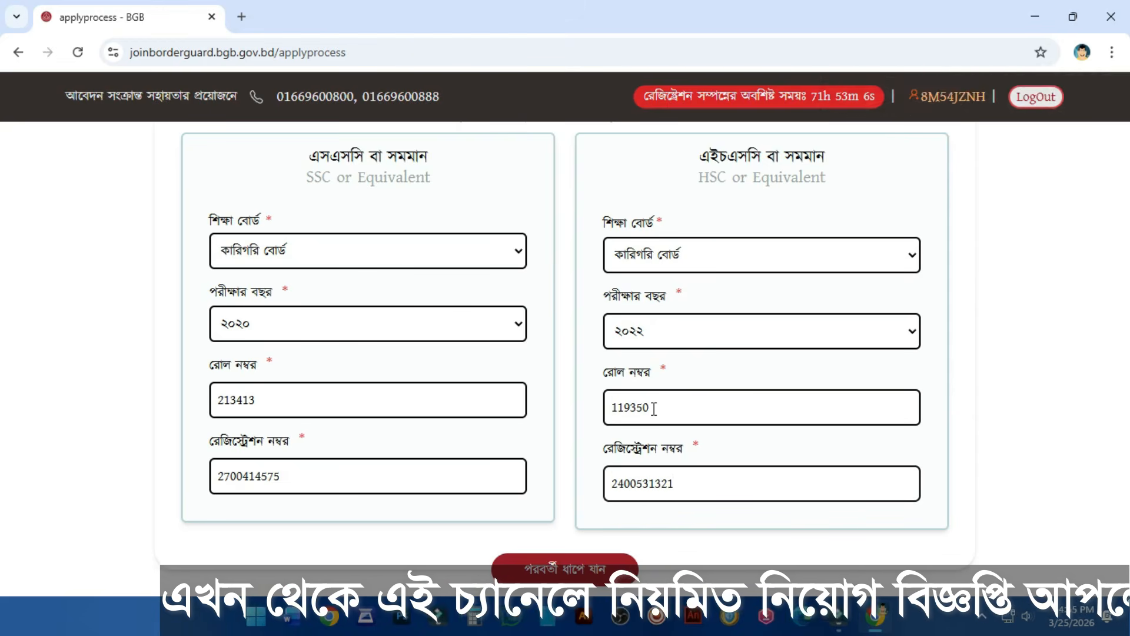
pyautogui.click(592, 571)
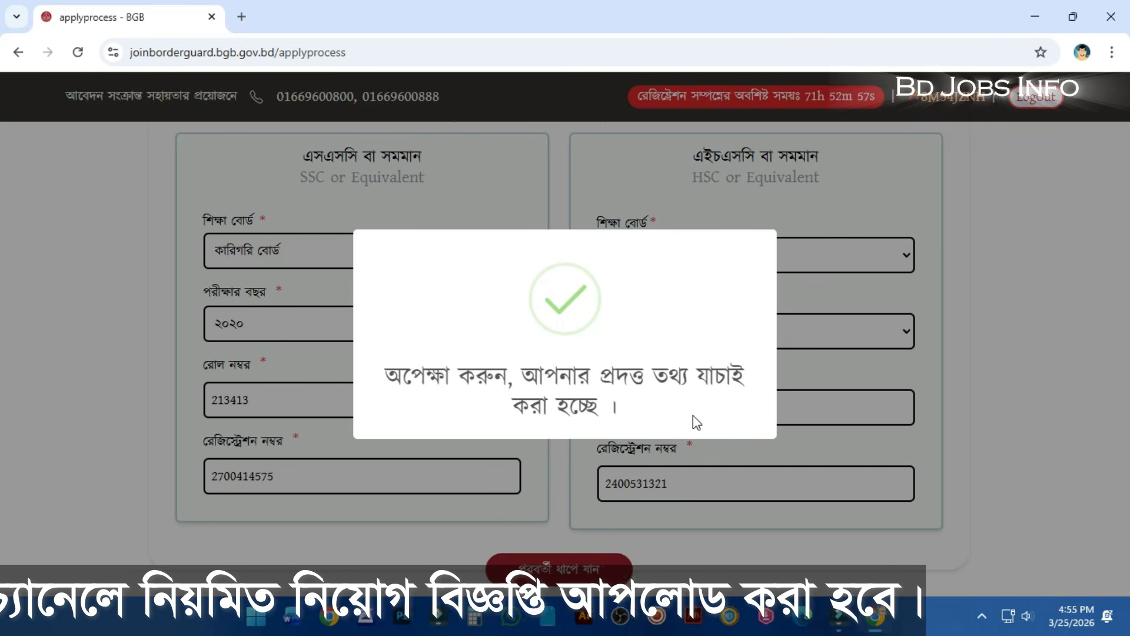
# Choose the other-occupation option for the father and mark him as alive.
pyautogui.scroll(3, 523, 322)
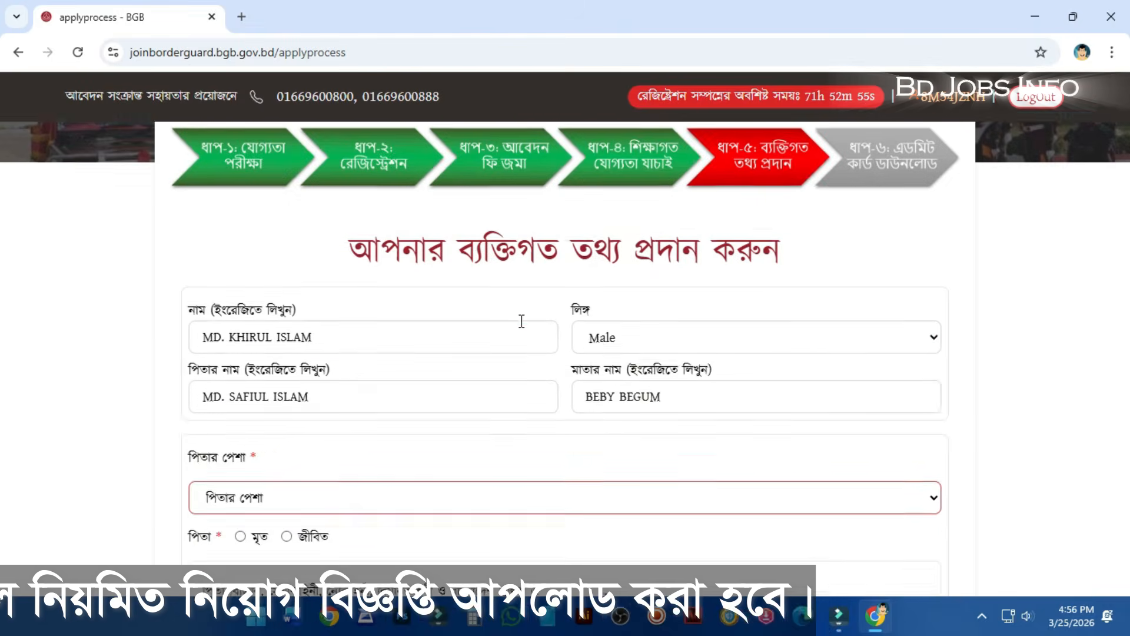
pyautogui.scroll(3, 535, 330)
pyautogui.scroll(-1, 458, 299)
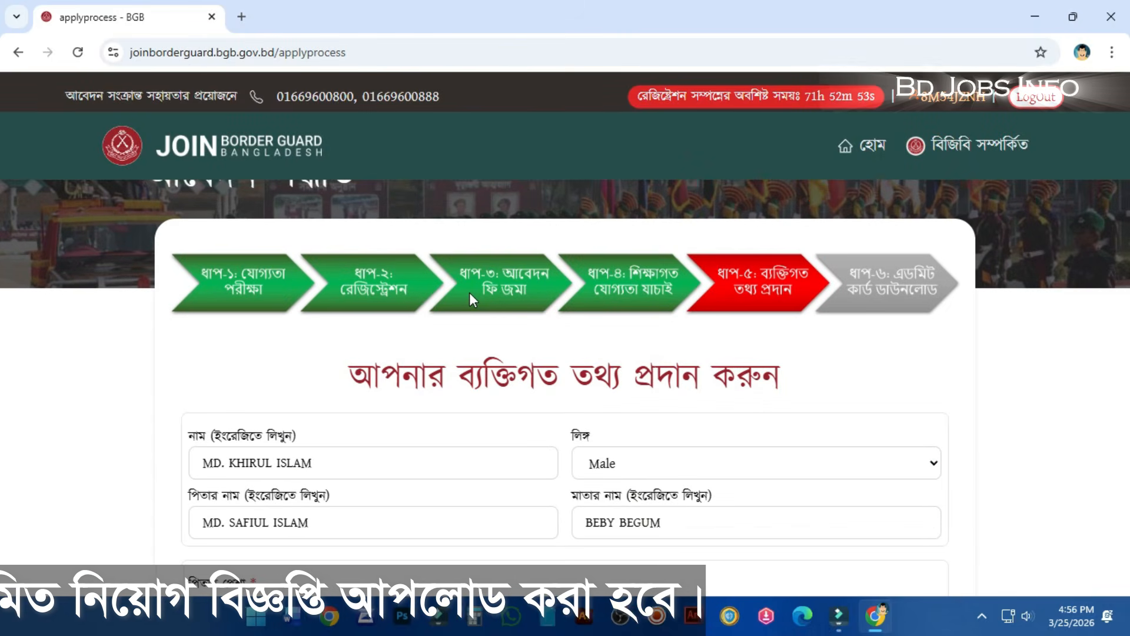
pyautogui.scroll(-4, 330, 318)
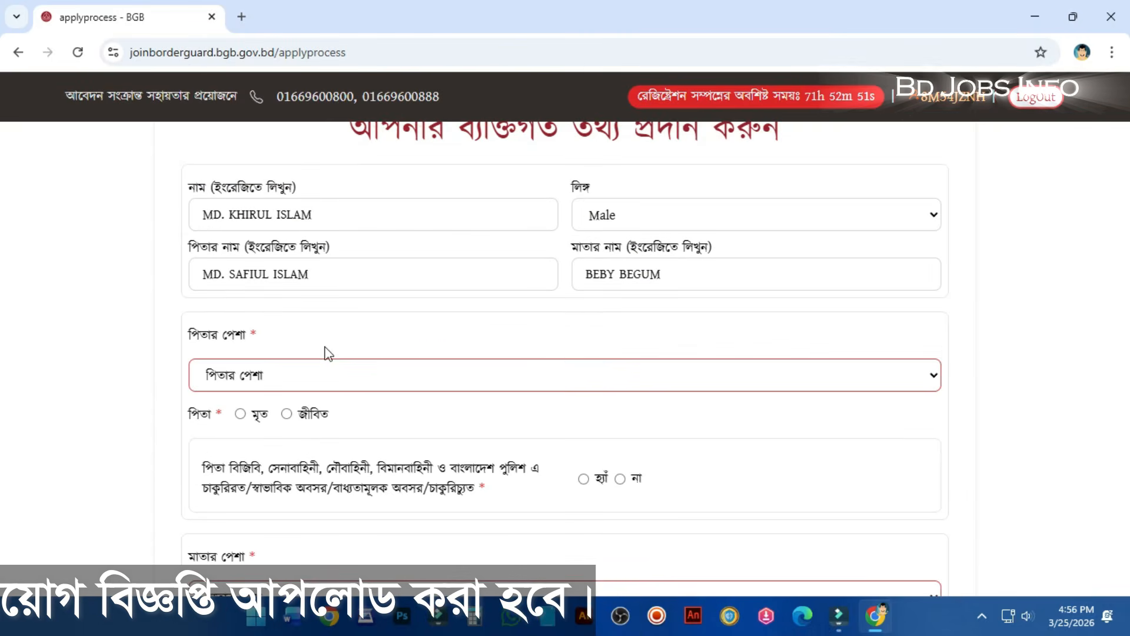
pyautogui.click(294, 371)
pyautogui.scroll(-1, 278, 309)
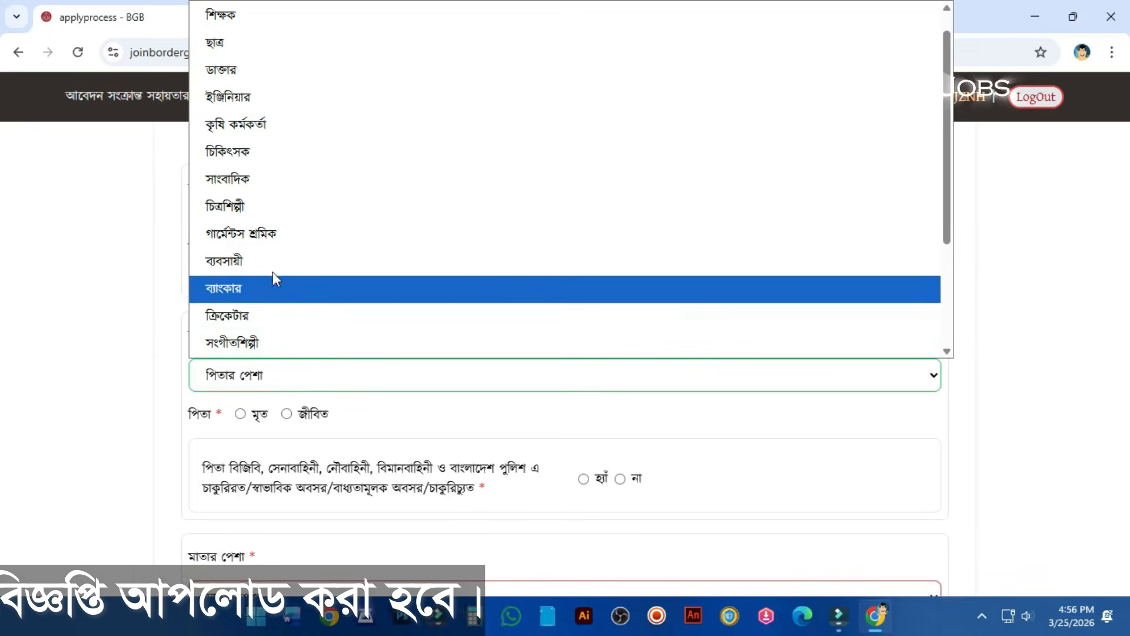
pyautogui.scroll(-3, 273, 272)
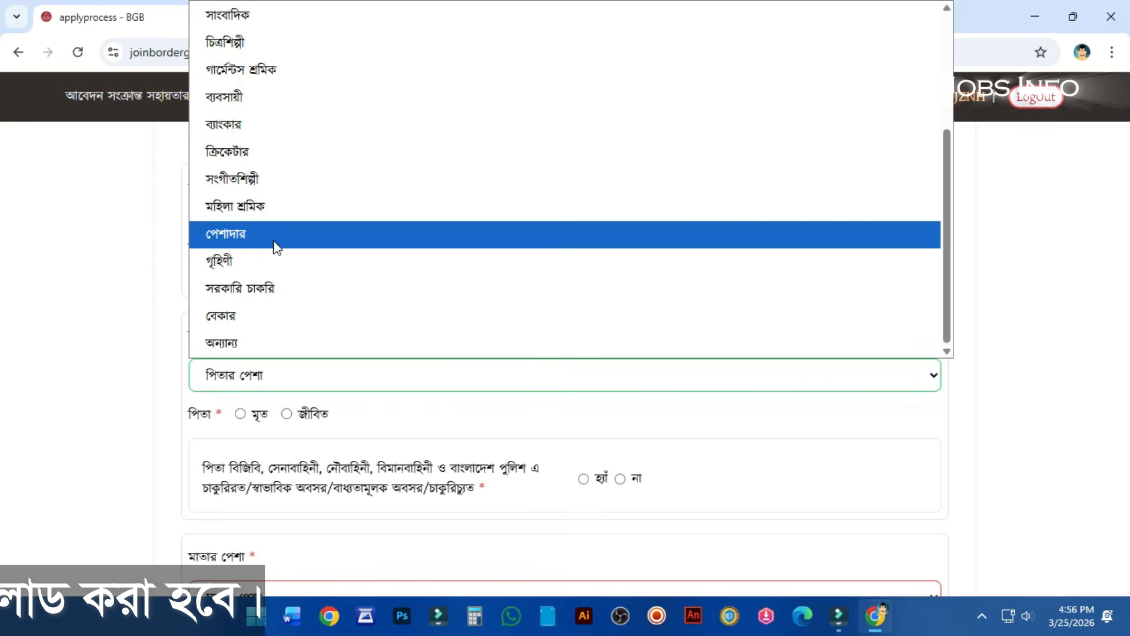
pyautogui.scroll(3, 276, 247)
pyautogui.scroll(-3, 247, 294)
pyautogui.click(232, 342)
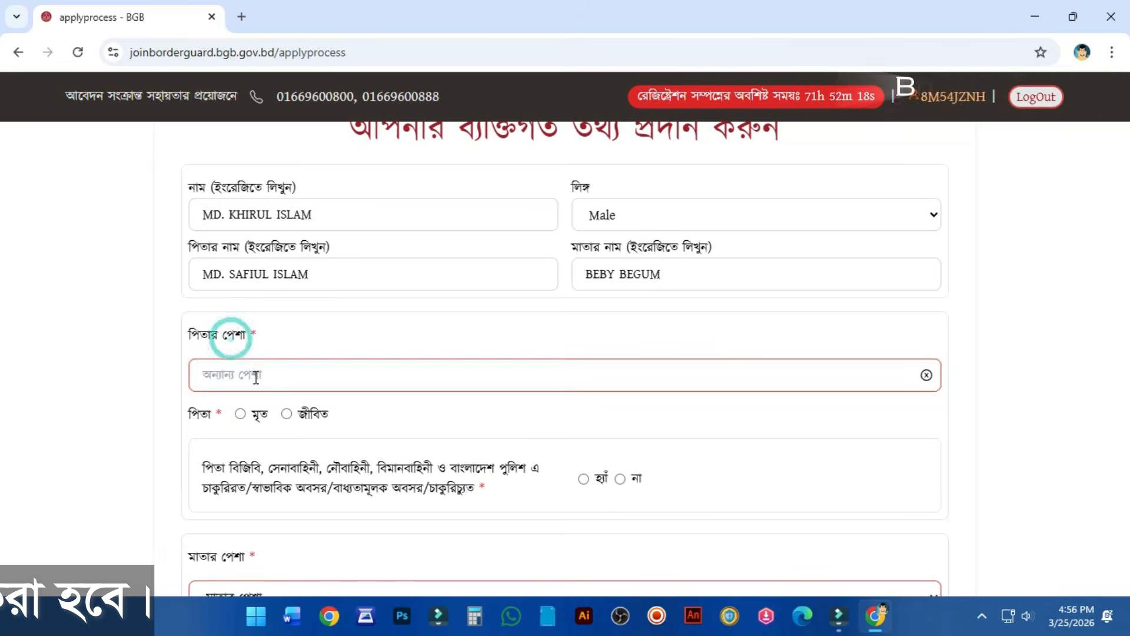
pyautogui.scroll(-4, 334, 222)
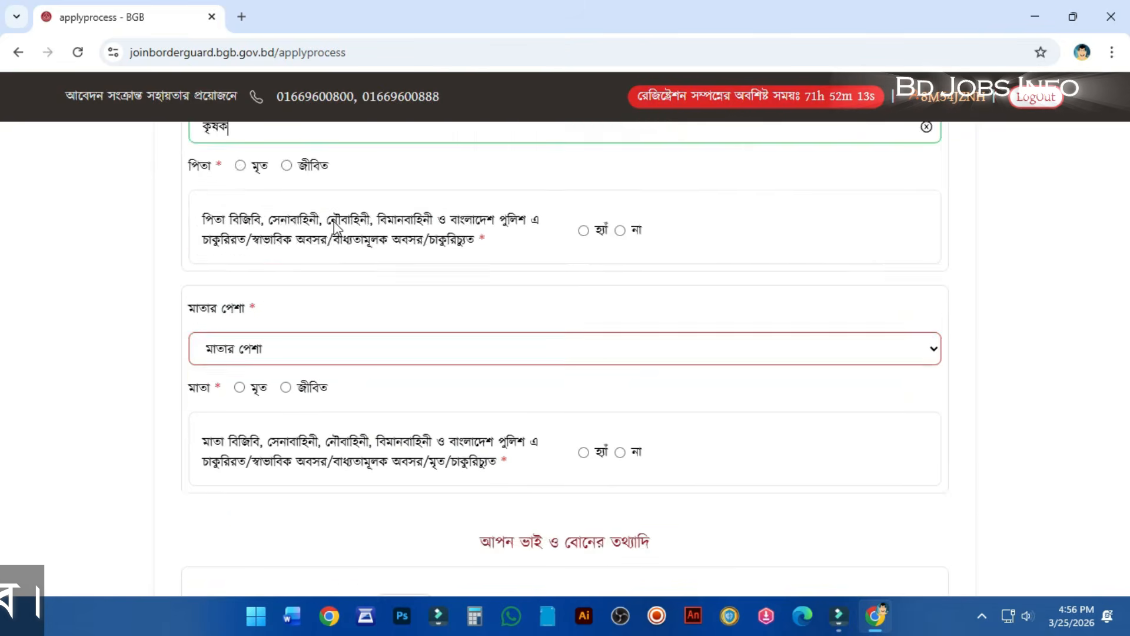
pyautogui.scroll(1, 305, 257)
pyautogui.click(286, 248)
# Set the mother's occupation to গৃহিণী and mark her as alive.
pyautogui.click(259, 433)
pyautogui.click(268, 372)
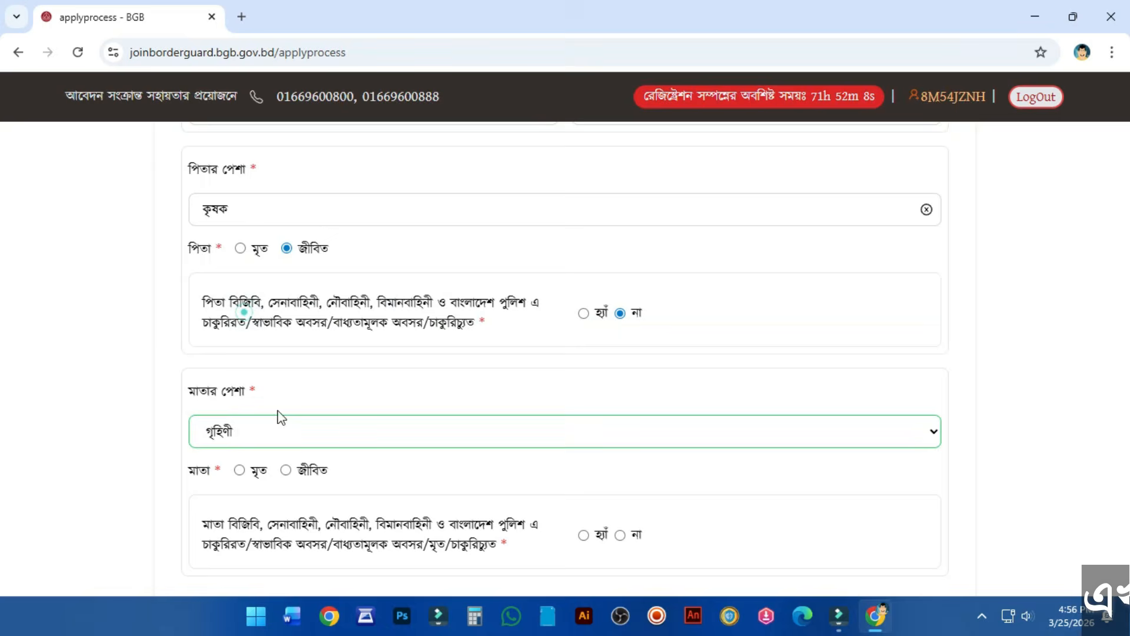
pyautogui.click(286, 469)
pyautogui.click(620, 535)
pyautogui.scroll(-5, 494, 453)
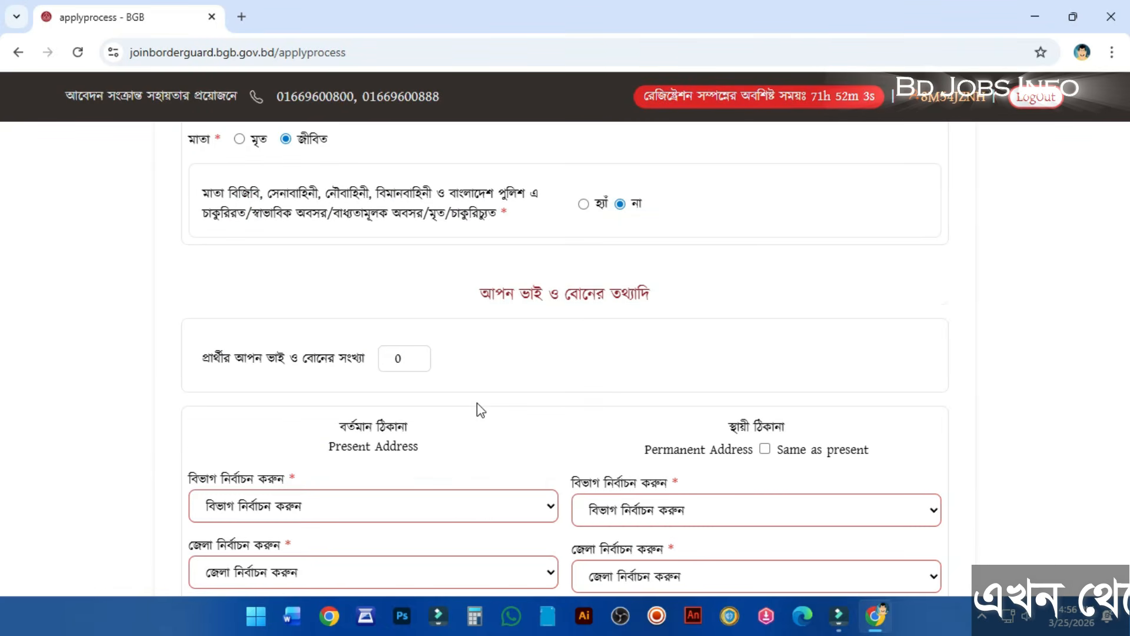
# Set the sibling count to 2 and enter the first sibling's full name, correcting the surname spelling.
pyautogui.click(424, 354)
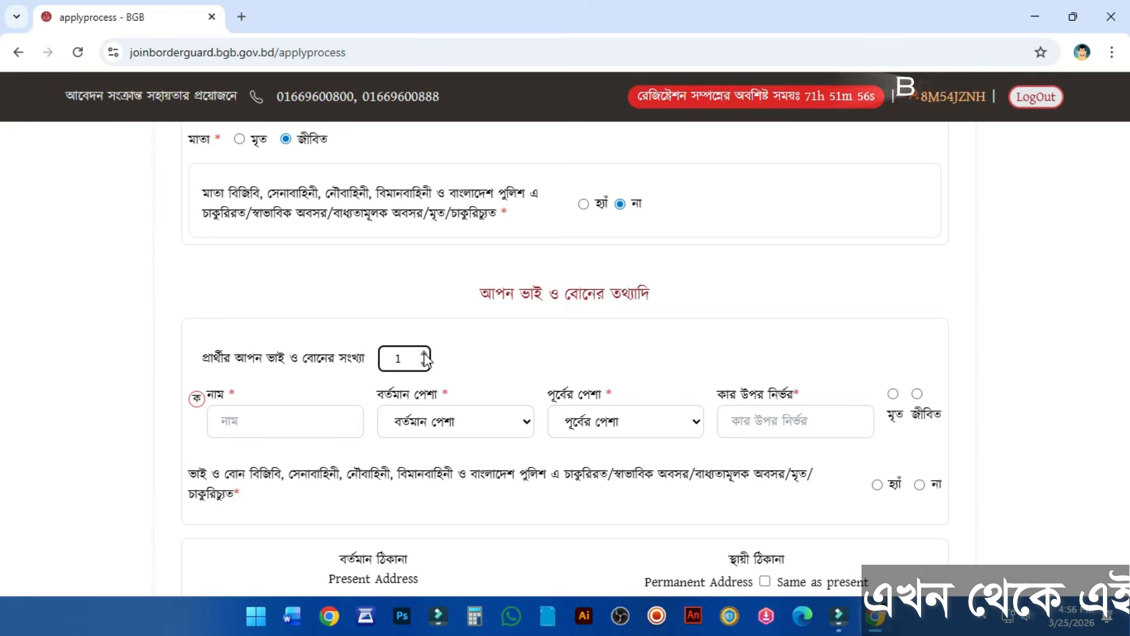
pyautogui.click(424, 354)
pyautogui.click(310, 415)
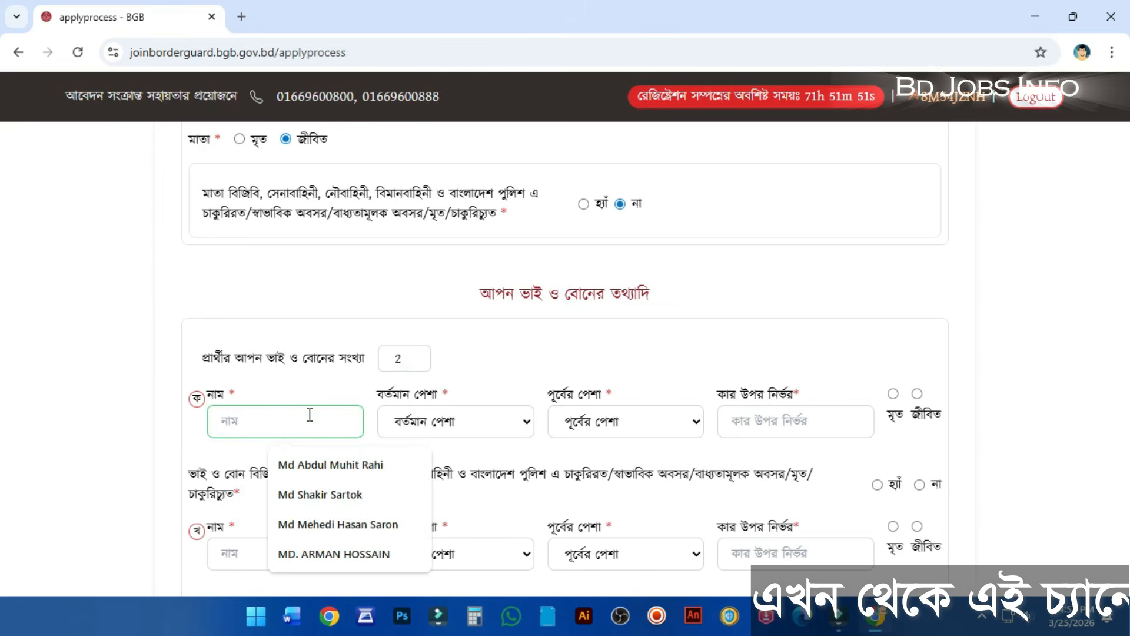
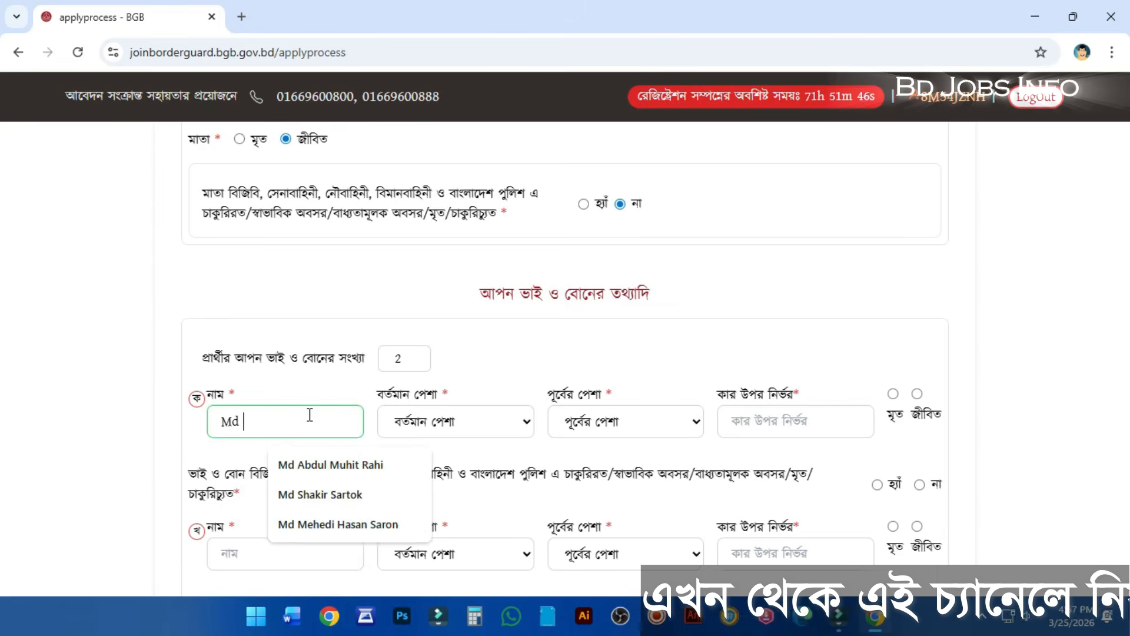
pyautogui.click(651, 353)
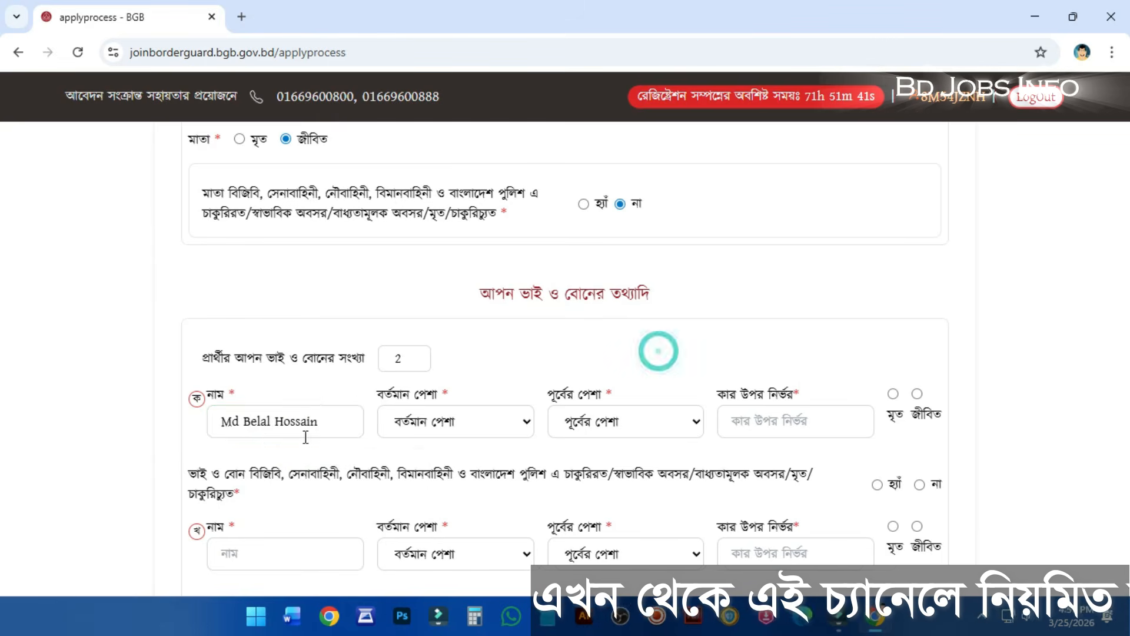
pyautogui.doubleClick(298, 420)
pyautogui.write('Hosin')
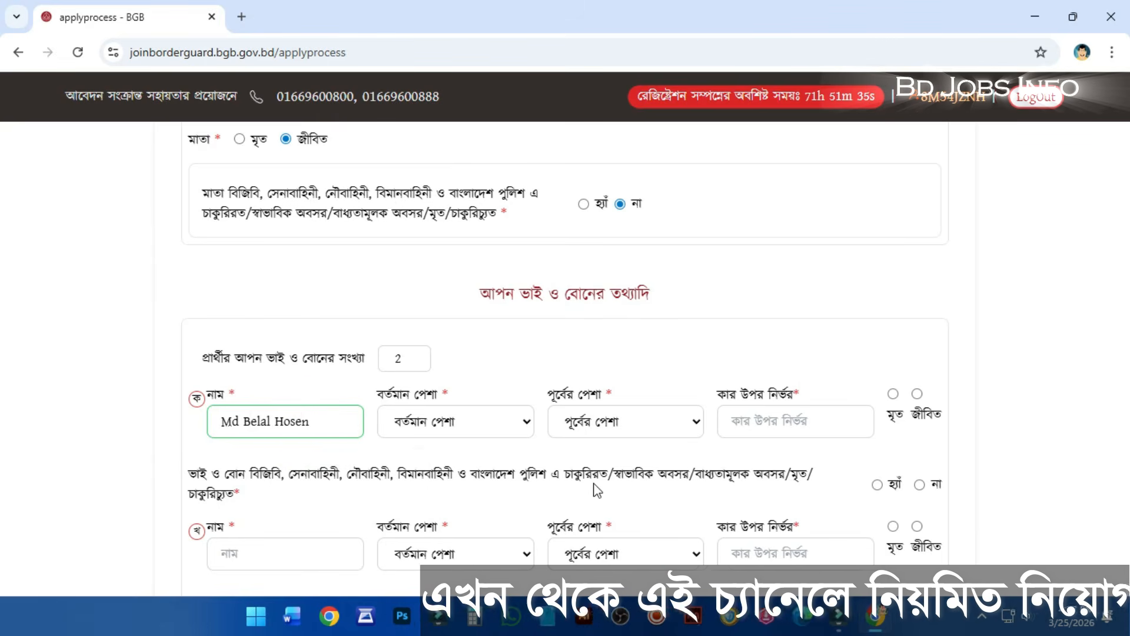
pyautogui.write('s')
pyautogui.click(706, 323)
# Keep গৃহিণী as the mother's occupation.
pyautogui.scroll(-3, 676, 399)
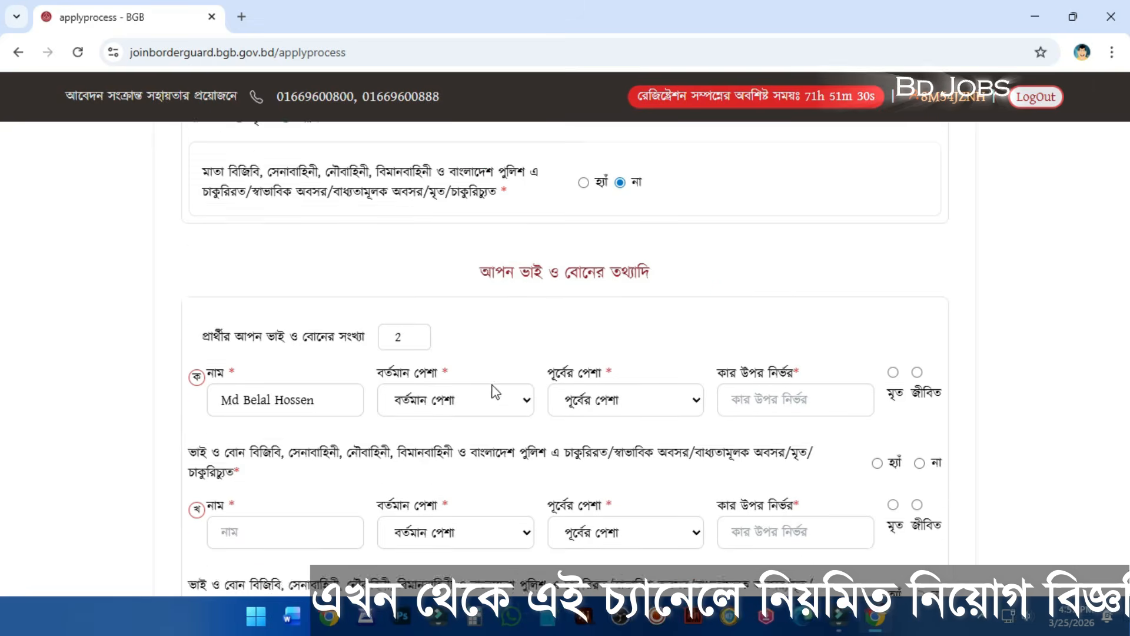
pyautogui.click(446, 263)
pyautogui.scroll(-2, 461, 406)
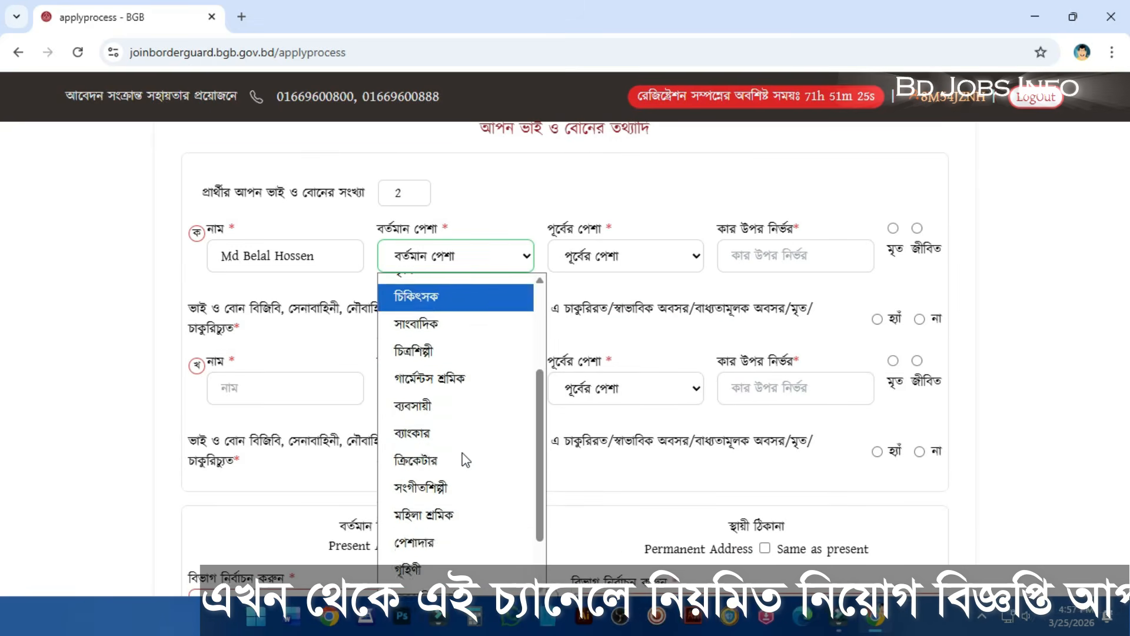
pyautogui.scroll(1, 464, 453)
pyautogui.scroll(2, 411, 405)
pyautogui.scroll(7, 329, 377)
pyautogui.click(244, 353)
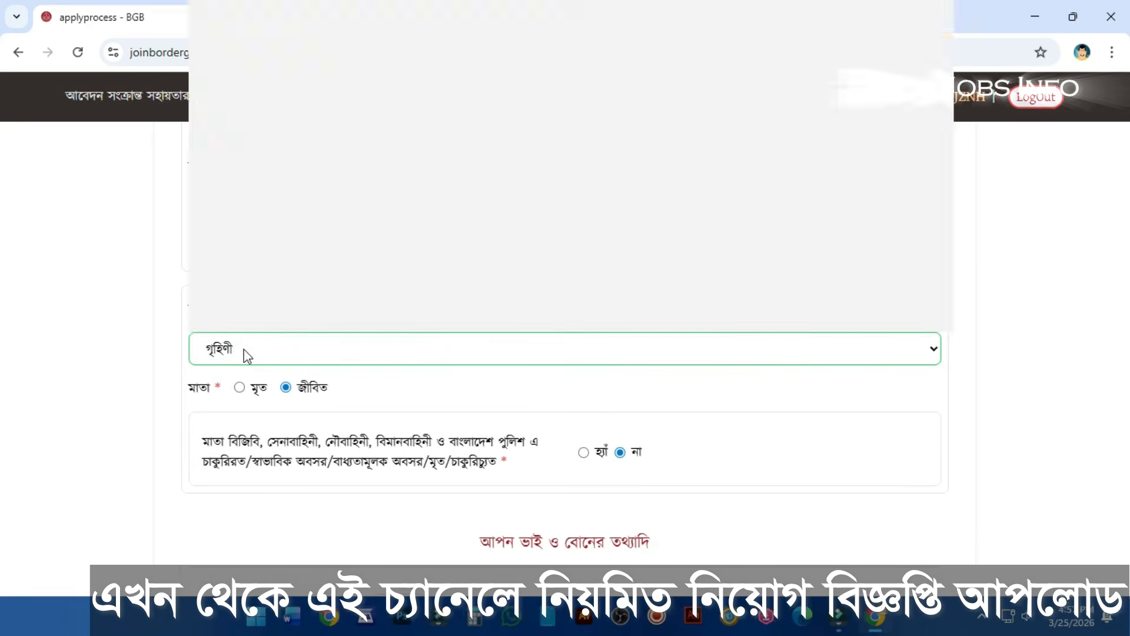
pyautogui.click(252, 325)
pyautogui.scroll(2, 242, 210)
# Replace the father's occupation text with 'Farmer'.
pyautogui.doubleClick(242, 209)
pyautogui.write('Farmer')
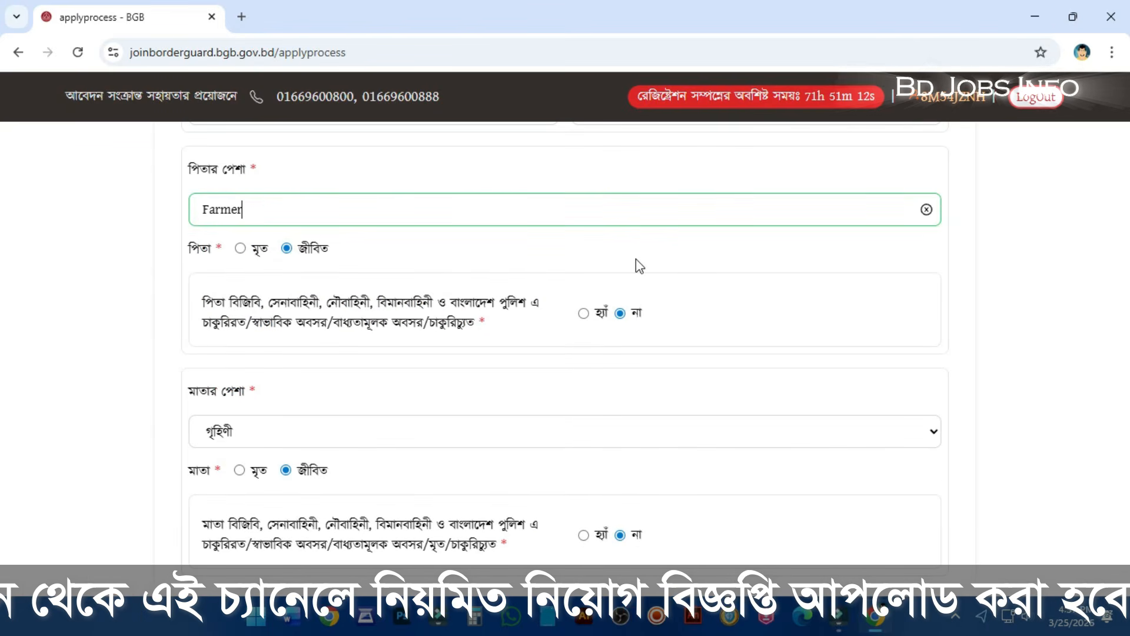
pyautogui.click(771, 283)
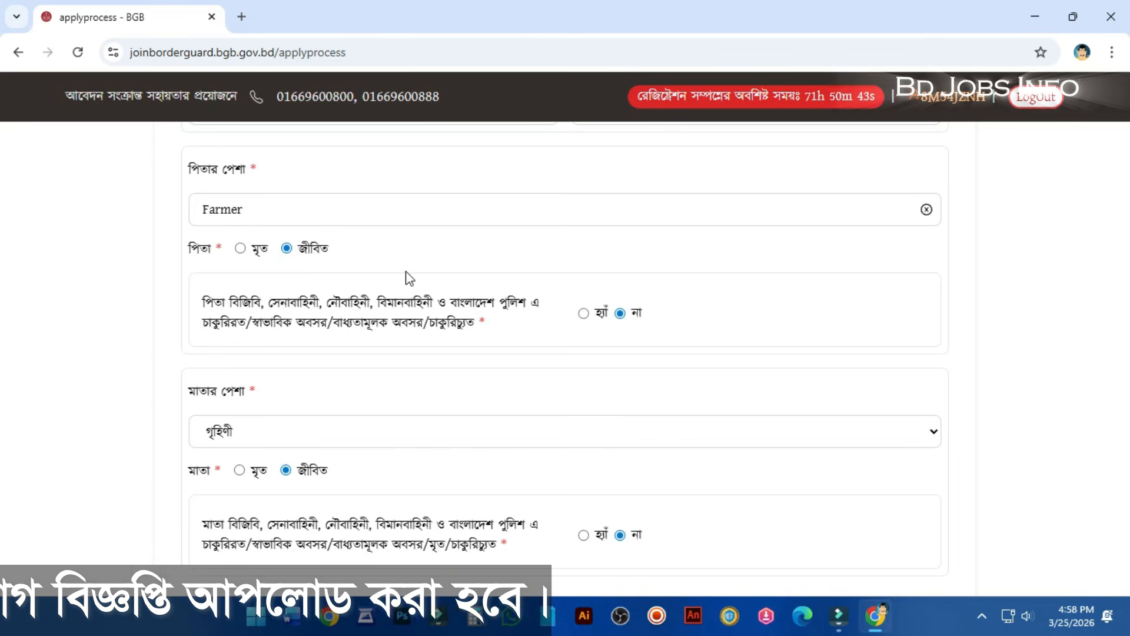
# Give the first sibling current occupation পেশাদার and previous occupation ছাত্র.
pyautogui.scroll(-7, 434, 326)
pyautogui.click(624, 350)
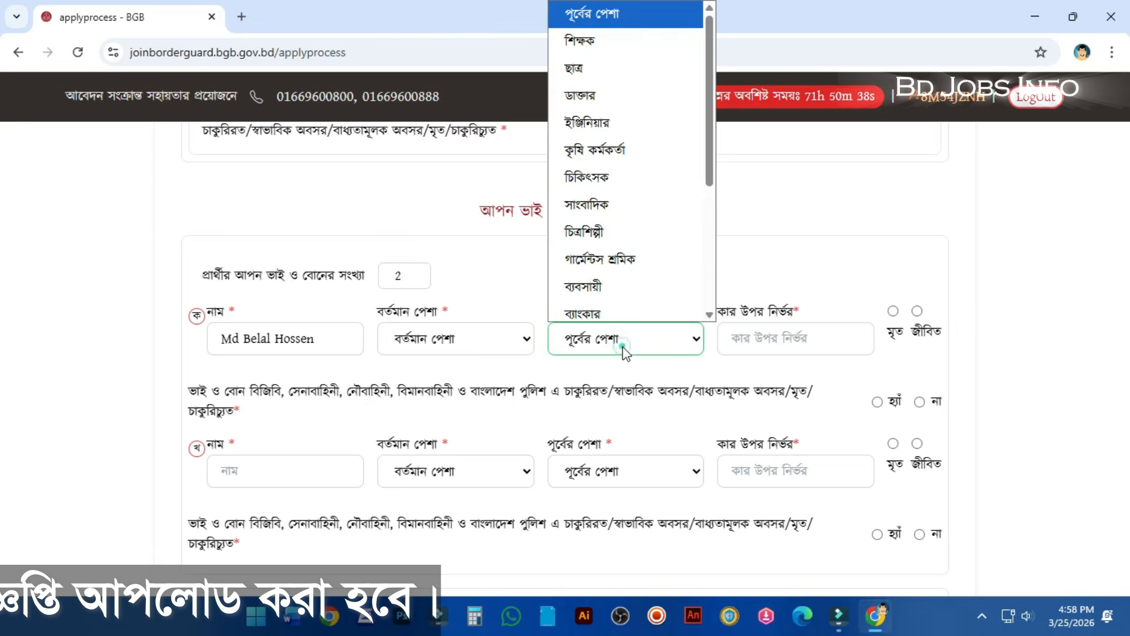
pyautogui.click(443, 347)
pyautogui.scroll(-3, 465, 271)
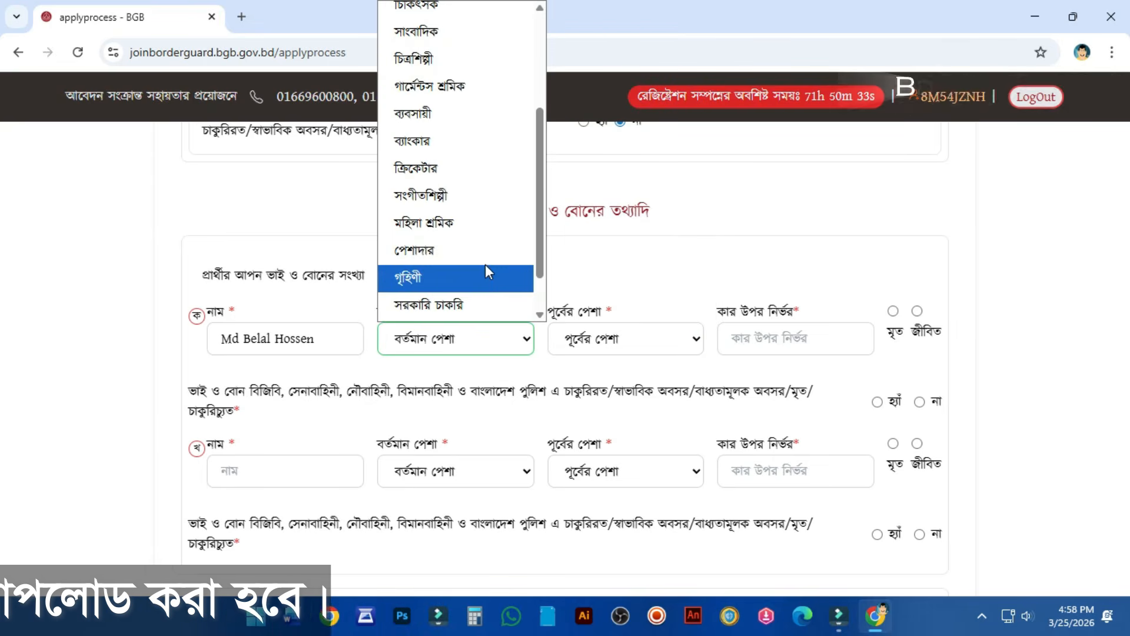
pyautogui.scroll(3, 472, 268)
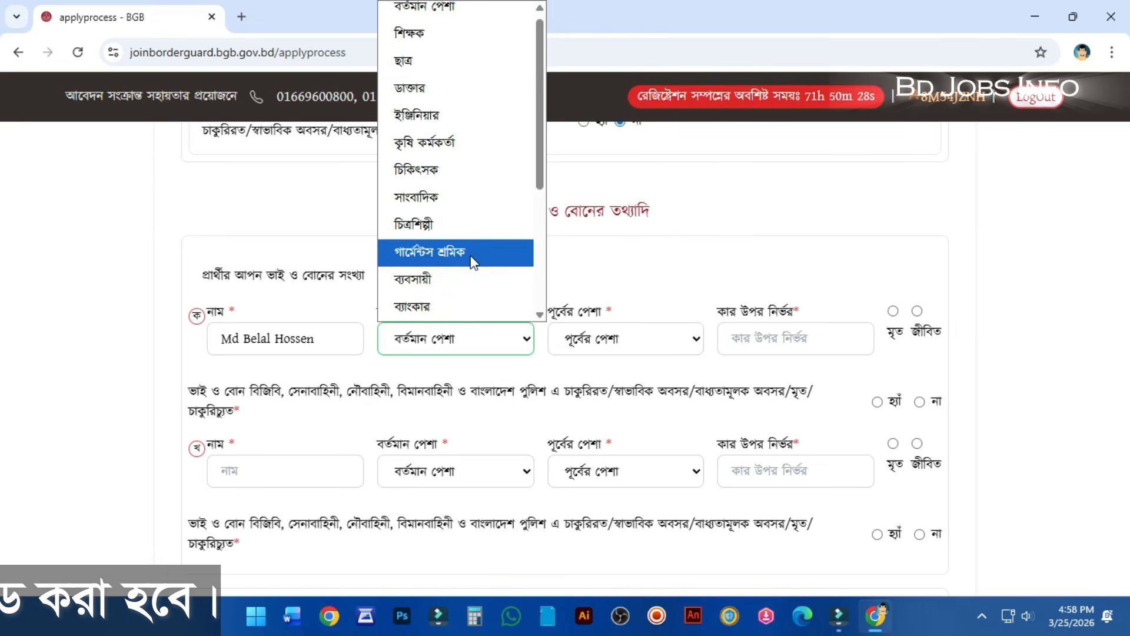
pyautogui.scroll(-3, 461, 177)
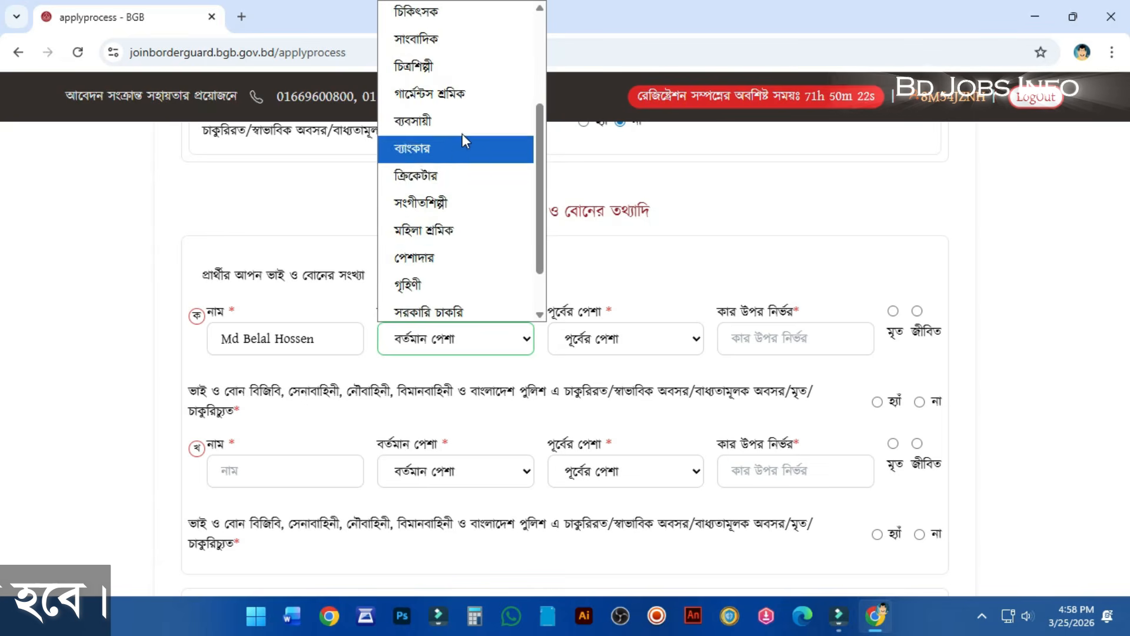
pyautogui.click(453, 259)
pyautogui.click(631, 336)
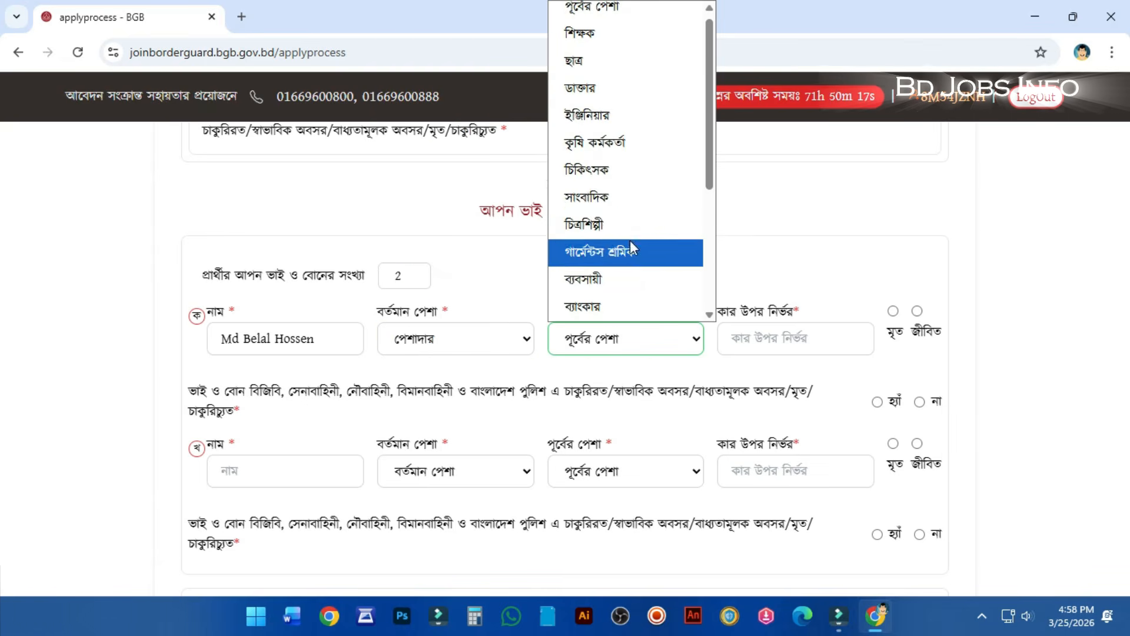
pyautogui.scroll(-3, 631, 223)
pyautogui.scroll(3, 619, 147)
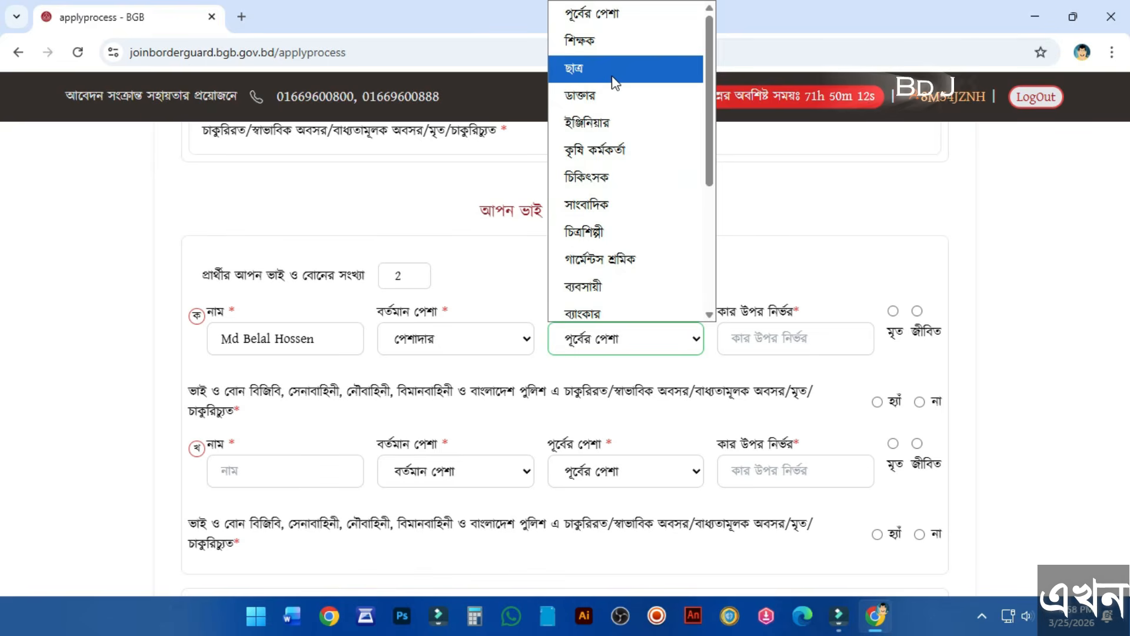
pyautogui.click(614, 83)
pyautogui.click(808, 343)
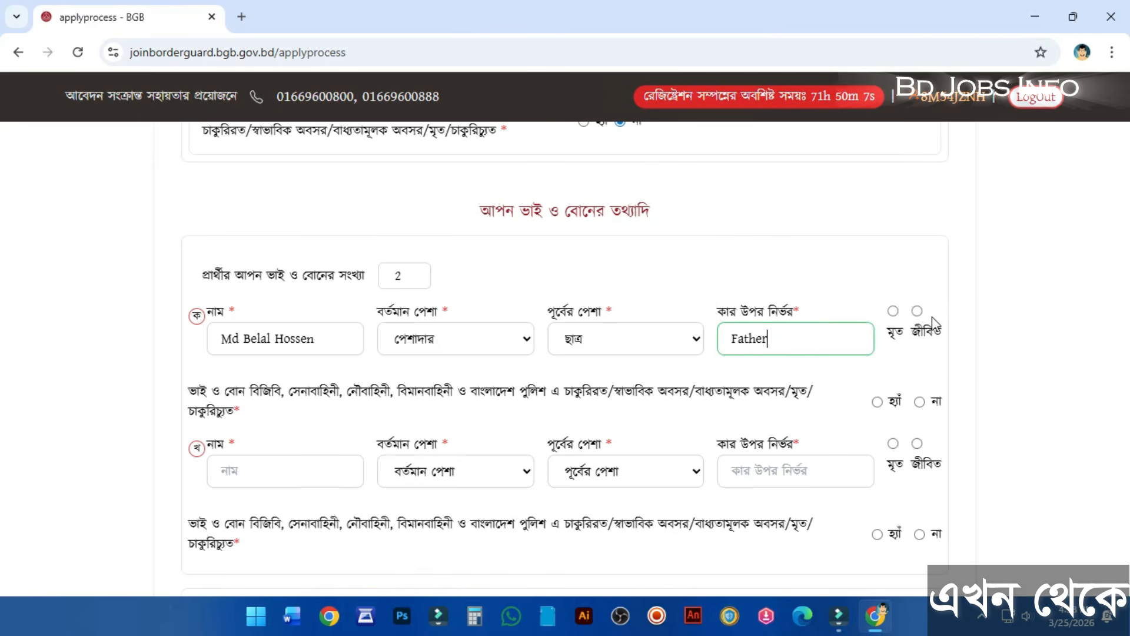
# Enter the second sibling's name, with পেশাদার, previous ছাত্র, dependent on Father, and alive.
pyautogui.click(300, 473)
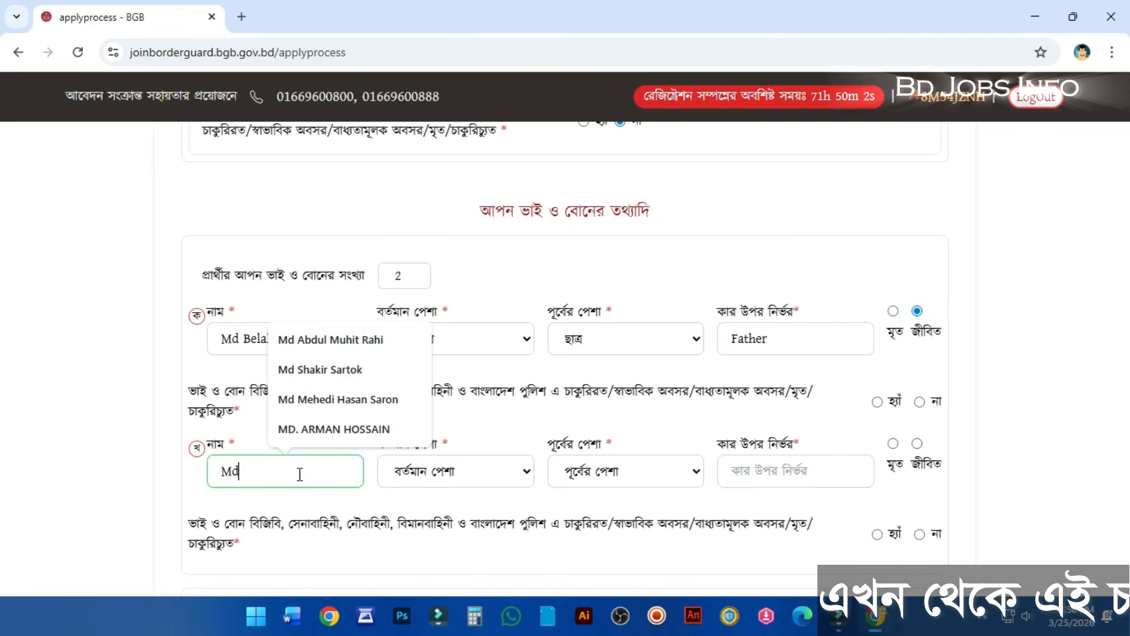
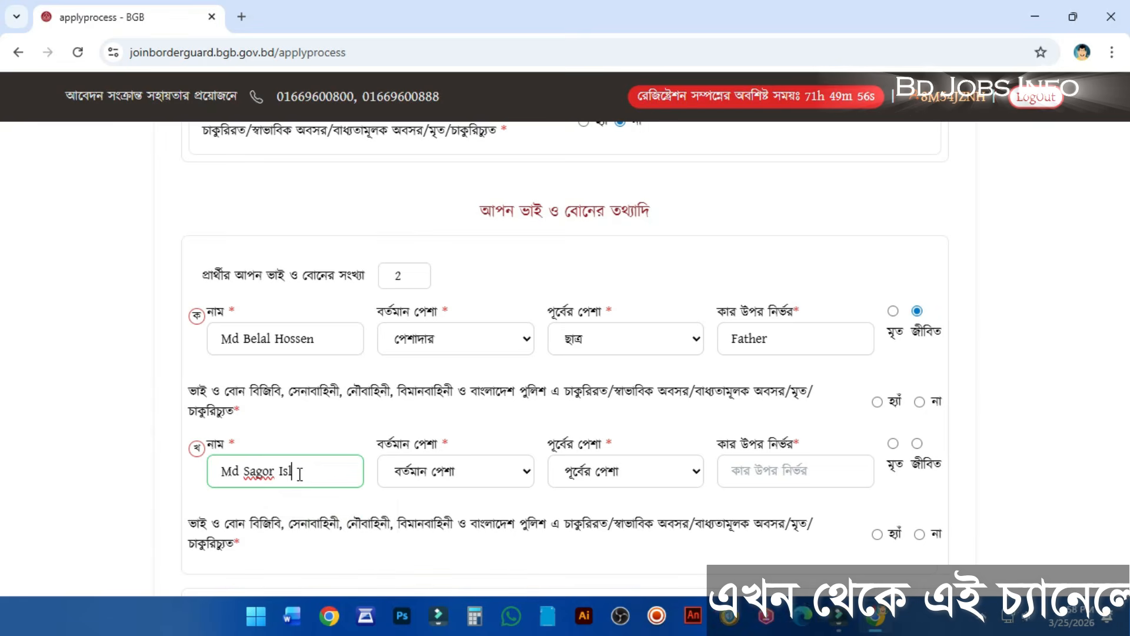
pyautogui.click(456, 471)
pyautogui.click(437, 411)
pyautogui.click(606, 480)
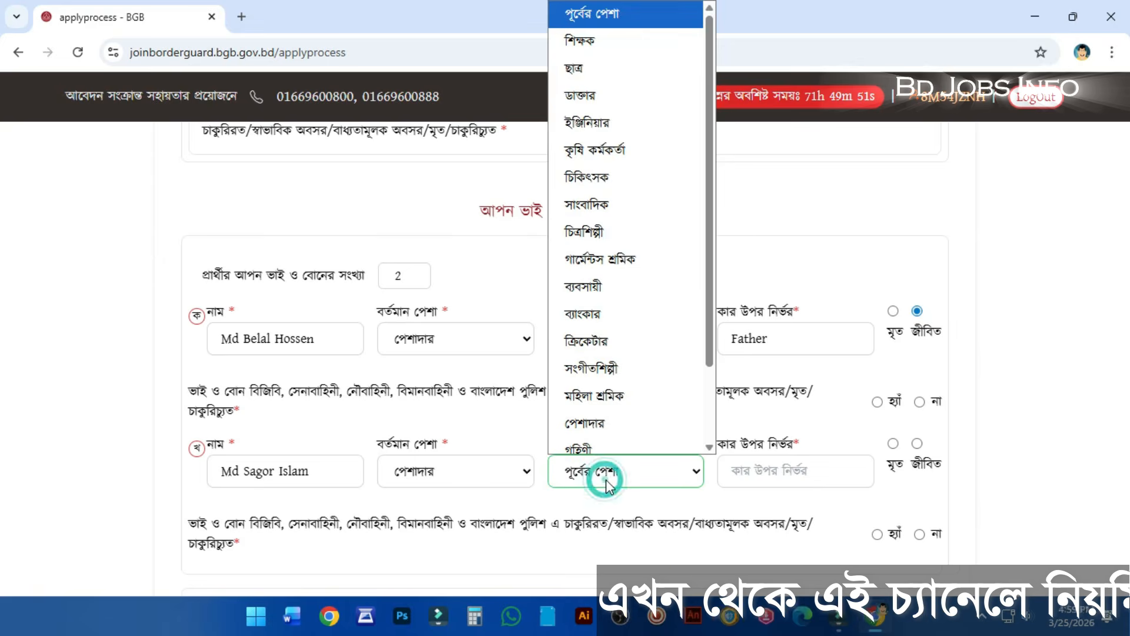
pyautogui.click(575, 68)
pyautogui.click(763, 474)
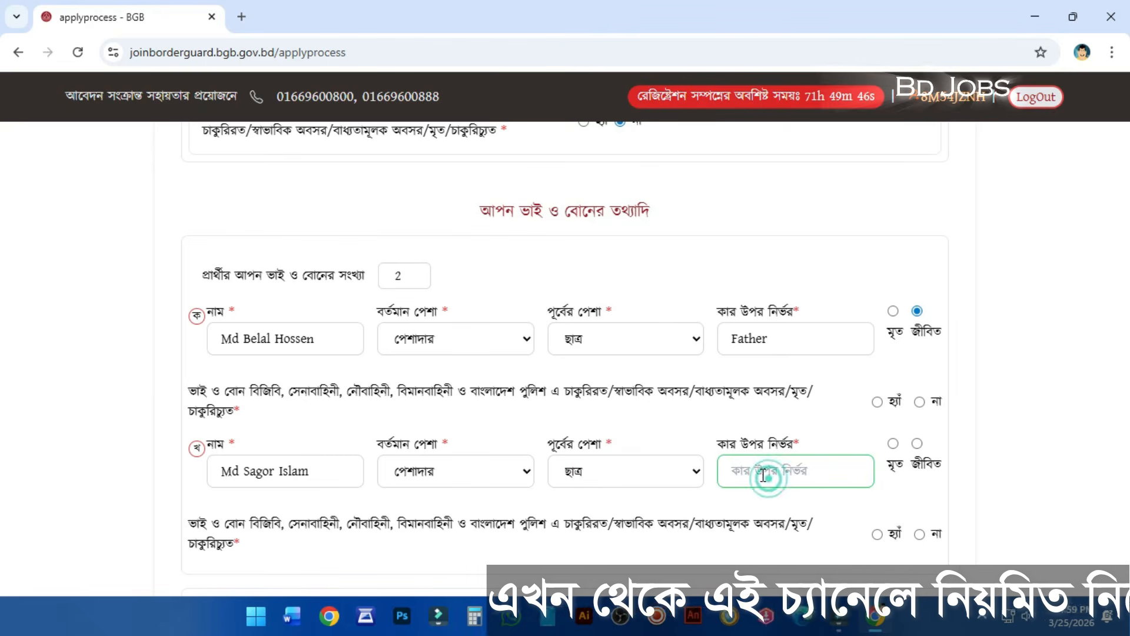
pyautogui.write('Father')
pyautogui.click(917, 443)
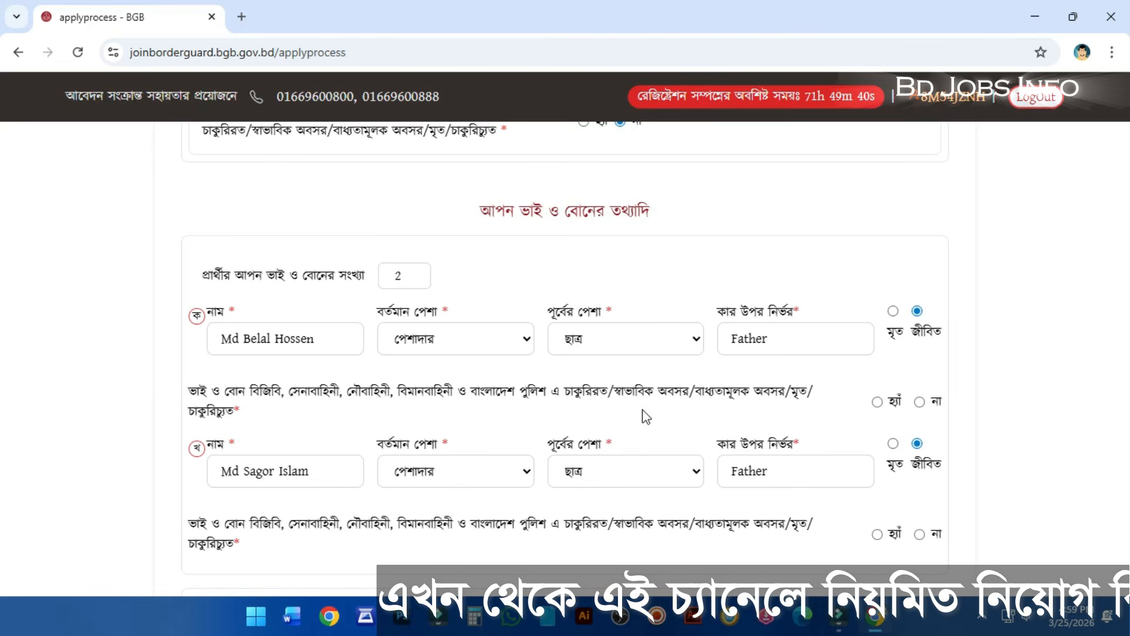
# Mark both siblings as not in the forces.
pyautogui.click(920, 401)
pyautogui.scroll(-1, 921, 424)
pyautogui.click(920, 449)
pyautogui.scroll(-4, 921, 449)
# Choose the division, district and upazila for the present address.
pyautogui.click(303, 357)
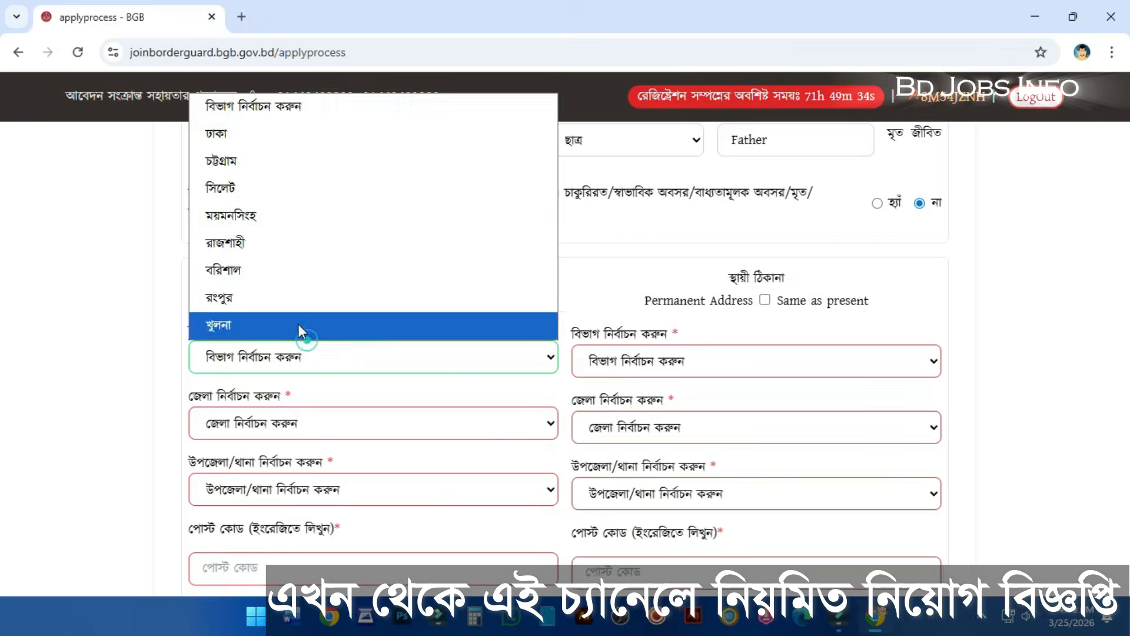
pyautogui.click(298, 297)
pyautogui.click(329, 423)
pyautogui.click(298, 309)
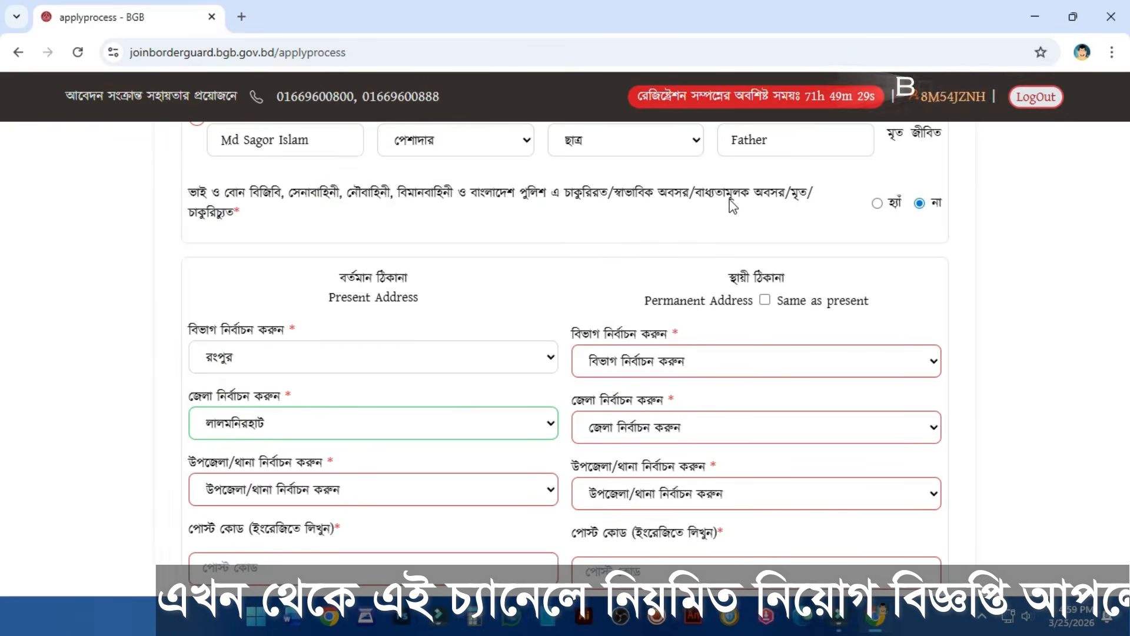
pyautogui.scroll(-1, 295, 488)
pyautogui.click(218, 405)
pyautogui.click(236, 570)
# Enter the present-address post code and village, then mark the permanent address as same as present.
pyautogui.click(270, 484)
pyautogui.write('5540')
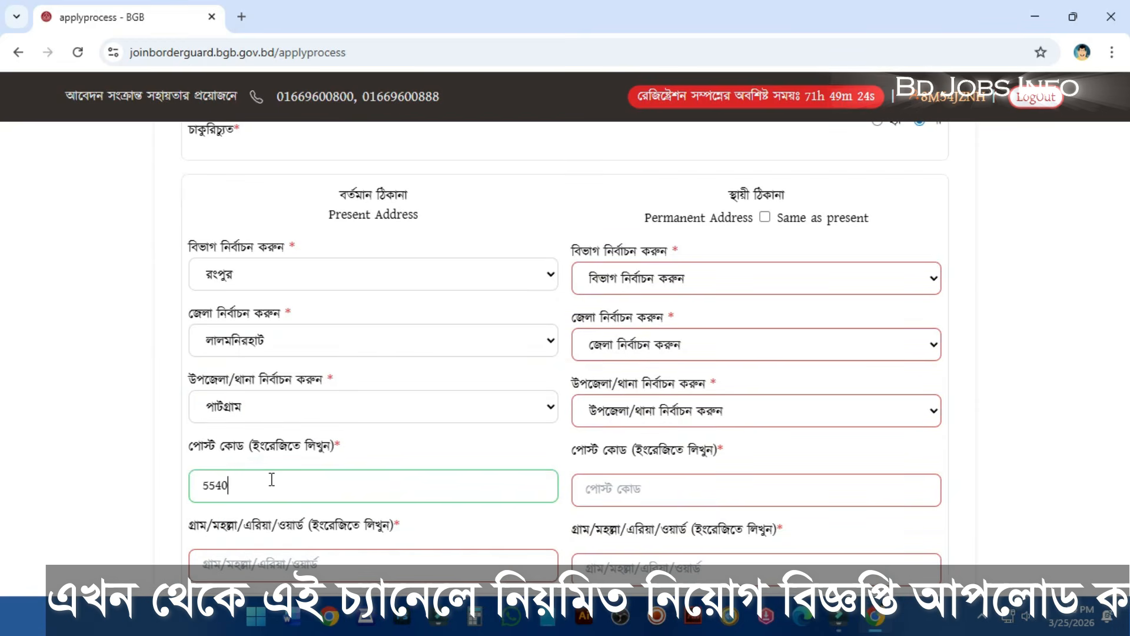
pyautogui.click(255, 564)
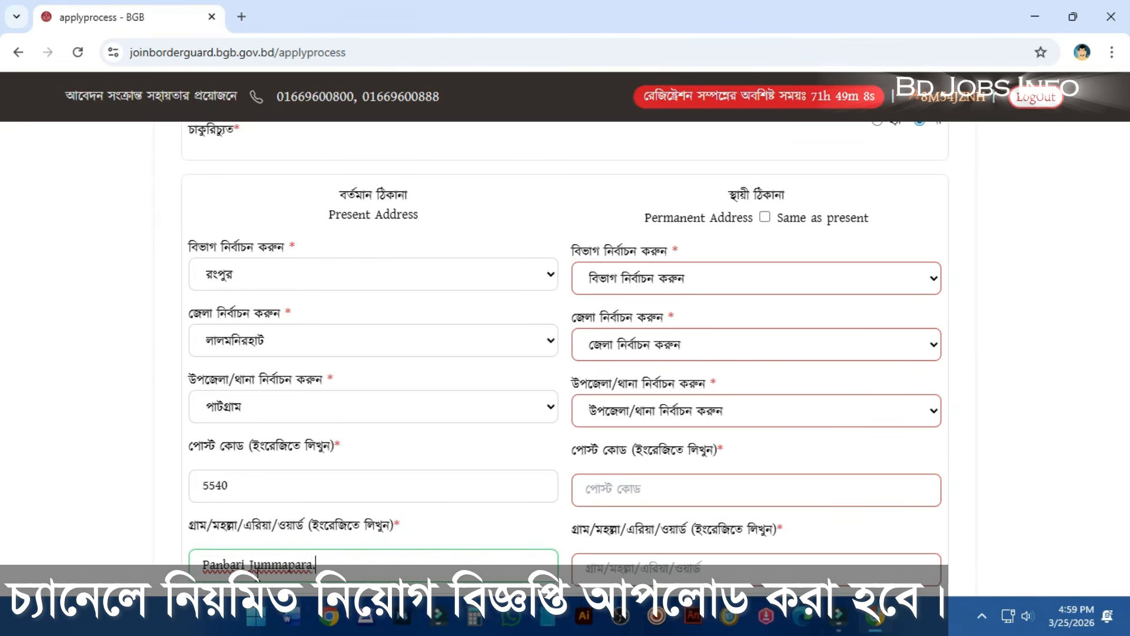
pyautogui.click(122, 418)
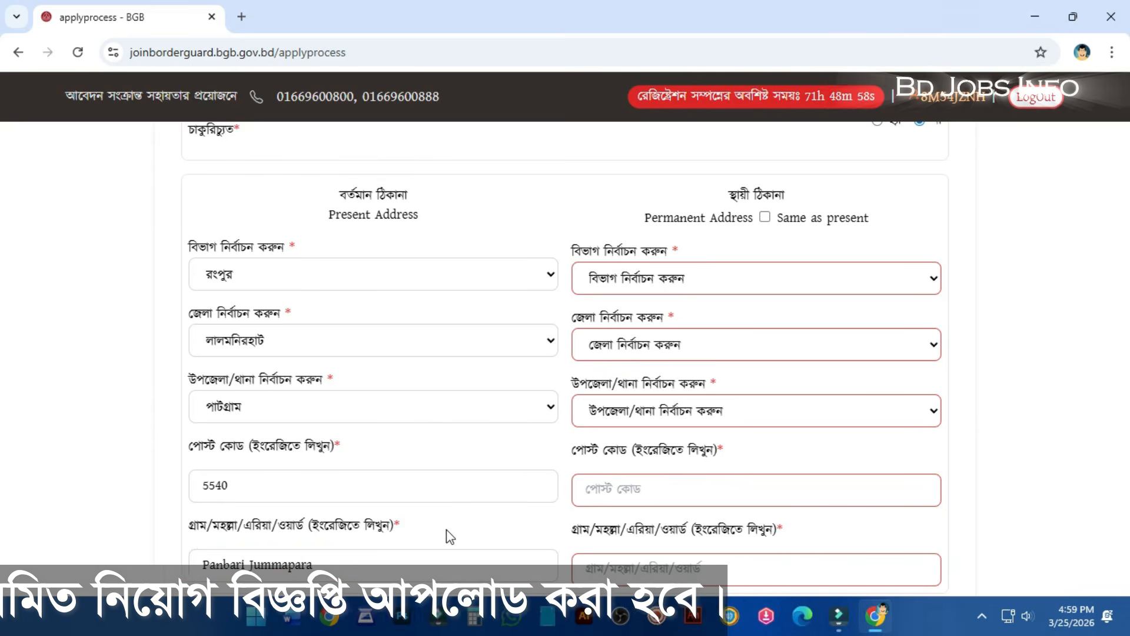
pyautogui.click(765, 217)
pyautogui.scroll(-5, 860, 265)
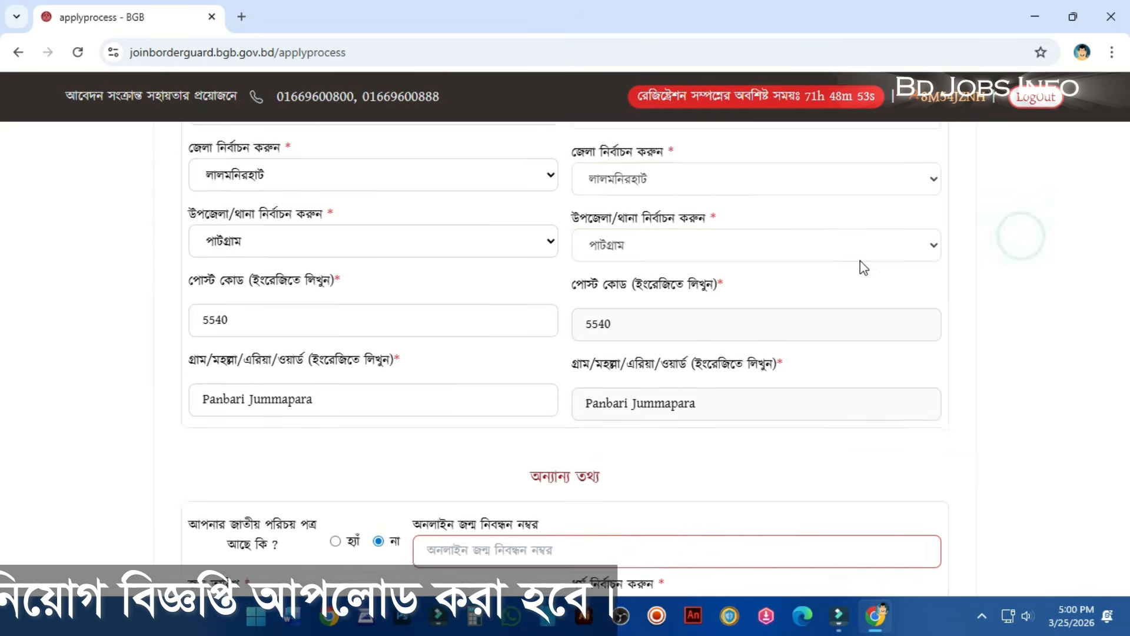
# Indicate the applicant has a national ID, then enter the NID and online birth registration numbers.
pyautogui.click(332, 378)
pyautogui.click(498, 395)
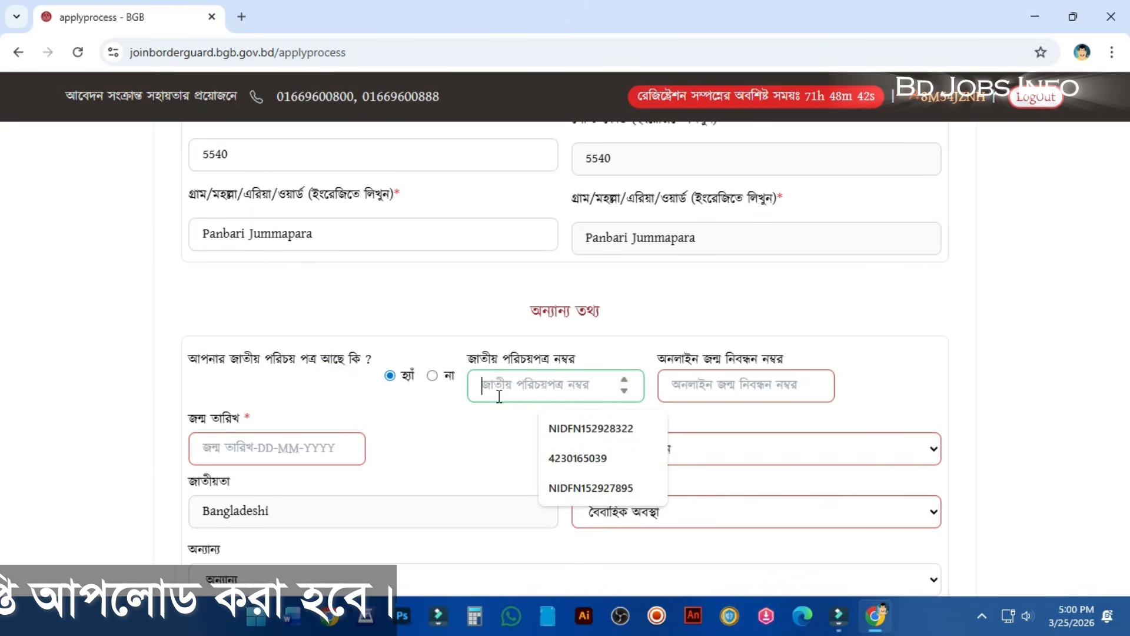
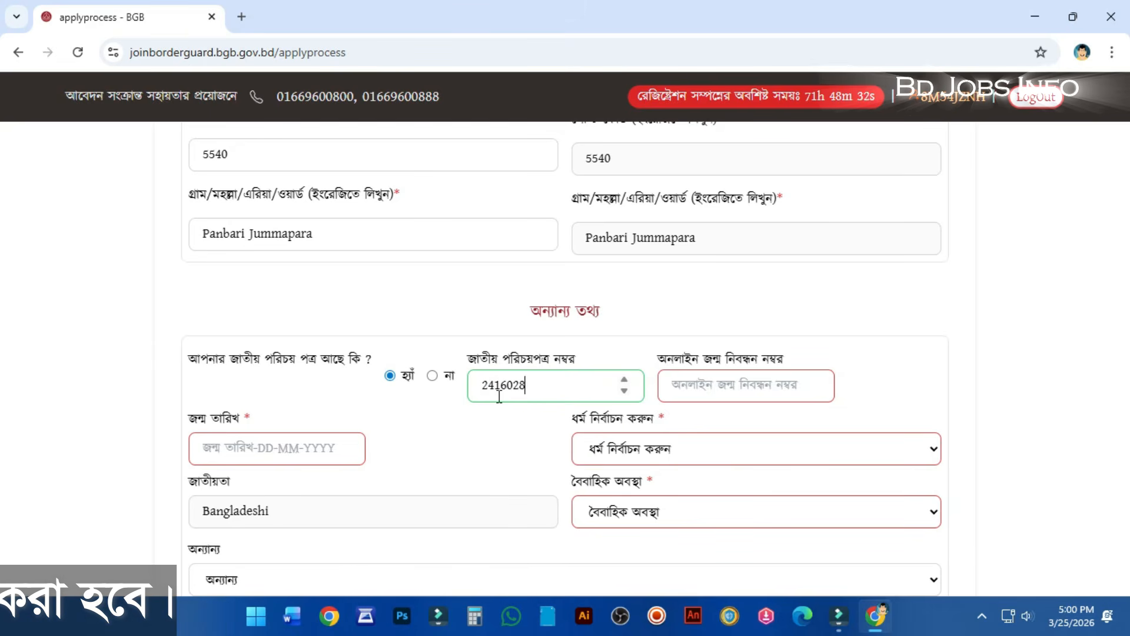
pyautogui.click(500, 385)
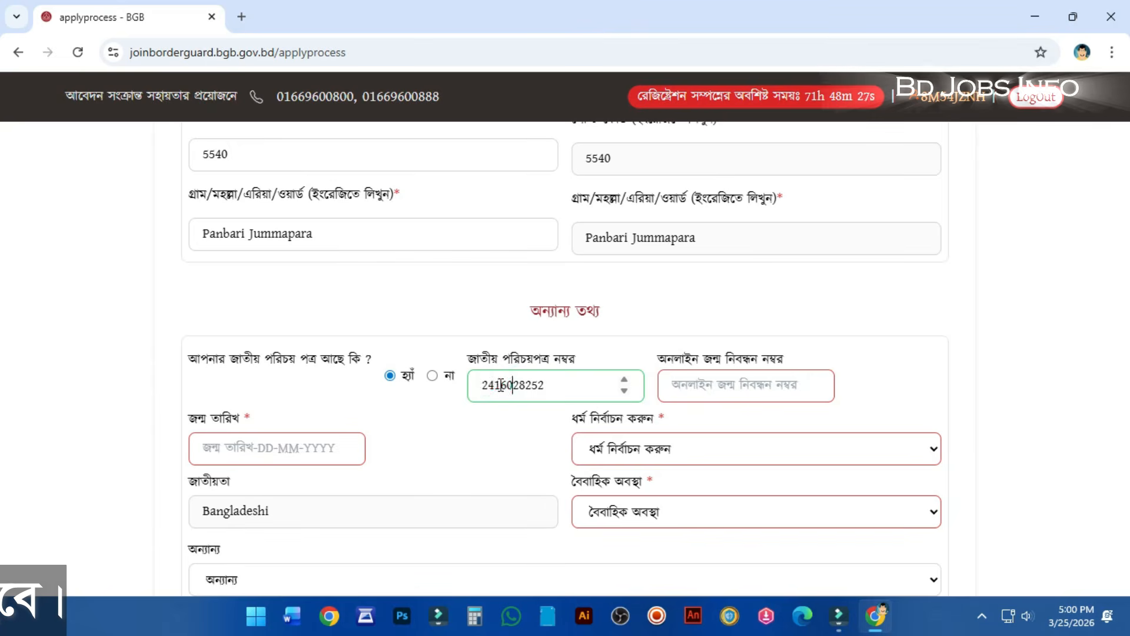
pyautogui.doubleClick(500, 385)
pyautogui.click(733, 390)
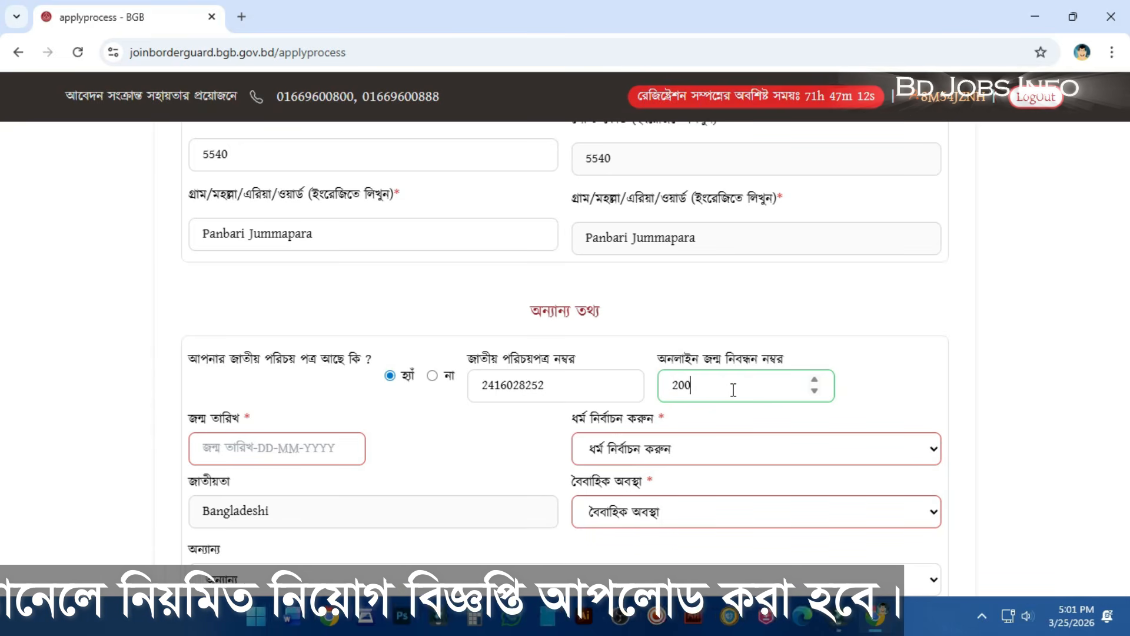
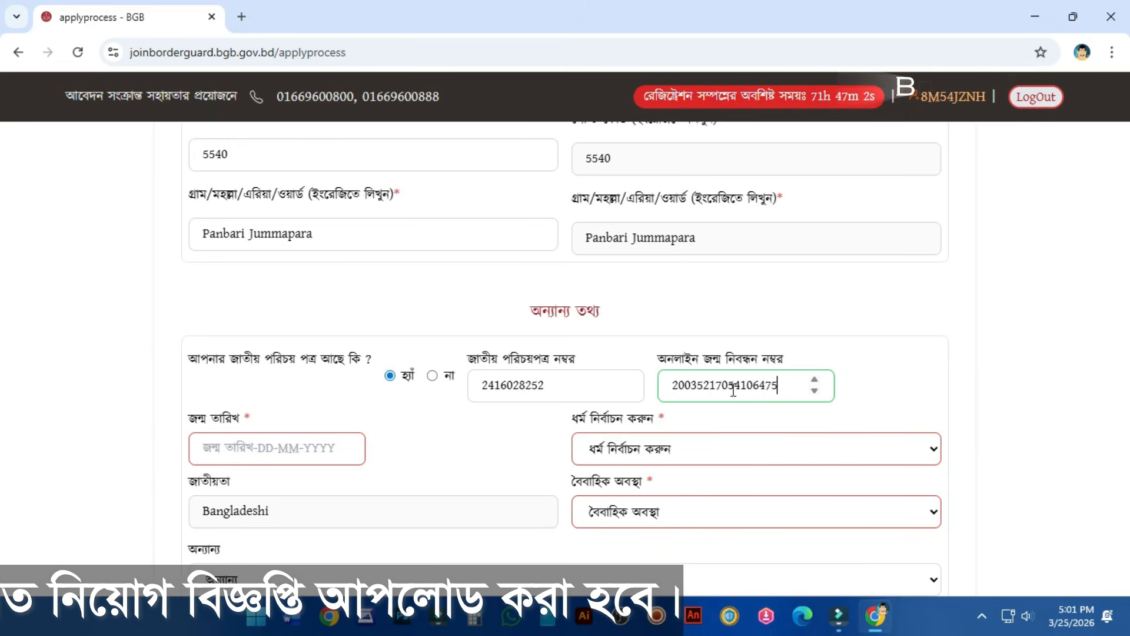
pyautogui.moveTo(673, 385); pyautogui.dragTo(721, 386)
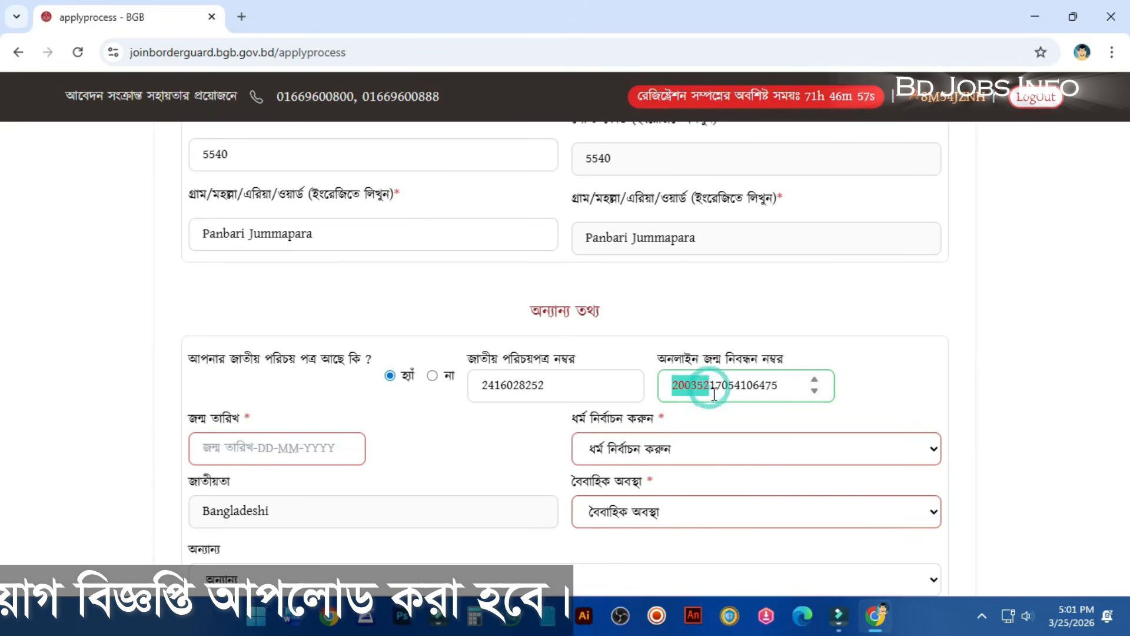
# Set the date of birth to 10 October 2003.
pyautogui.click(958, 371)
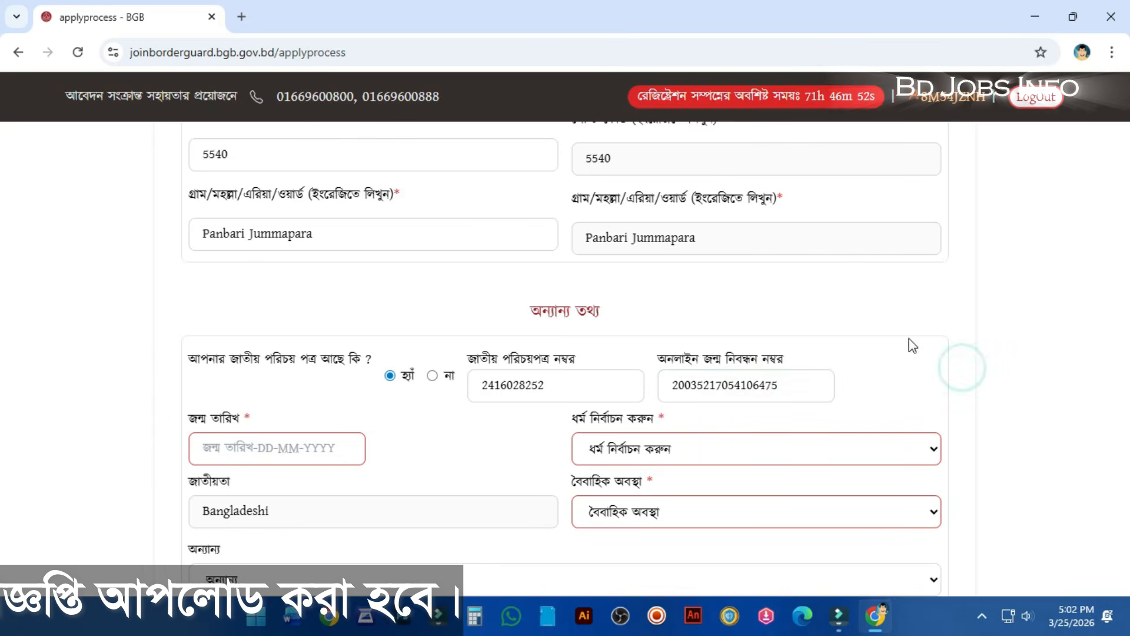
pyautogui.scroll(-1, 306, 412)
pyautogui.click(302, 372)
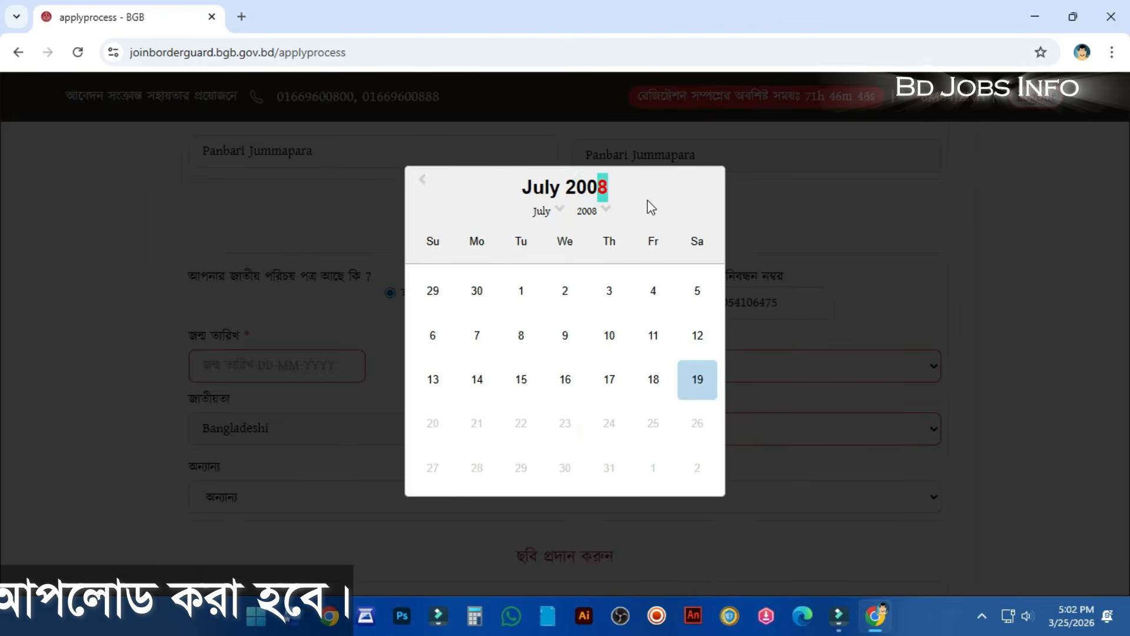
pyautogui.click(595, 210)
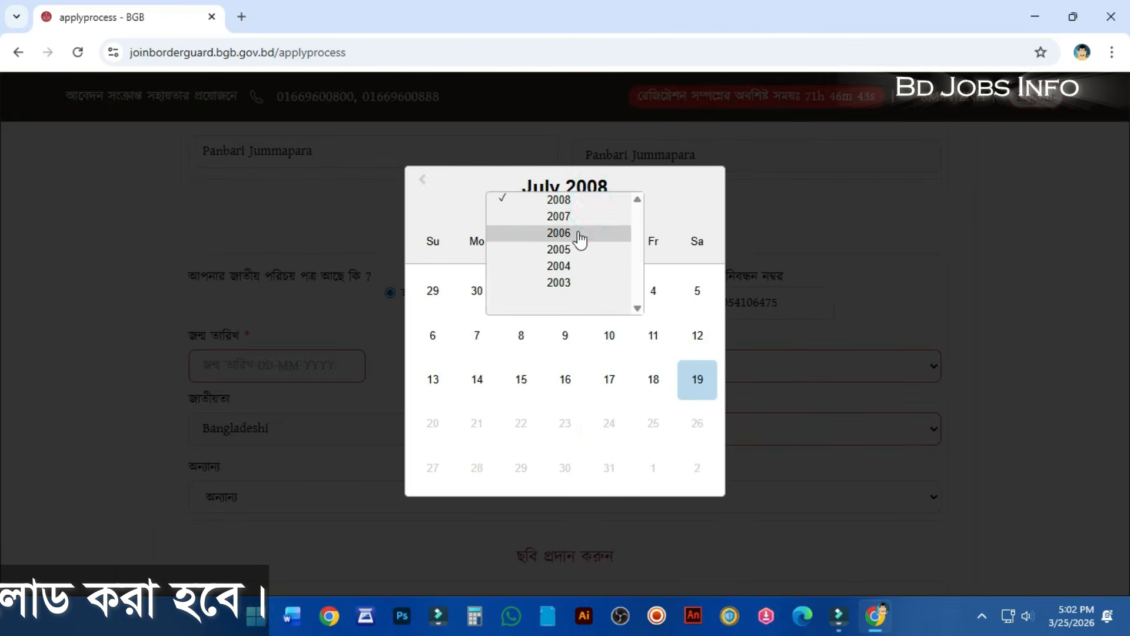
pyautogui.click(580, 284)
pyautogui.click(548, 213)
pyautogui.click(576, 348)
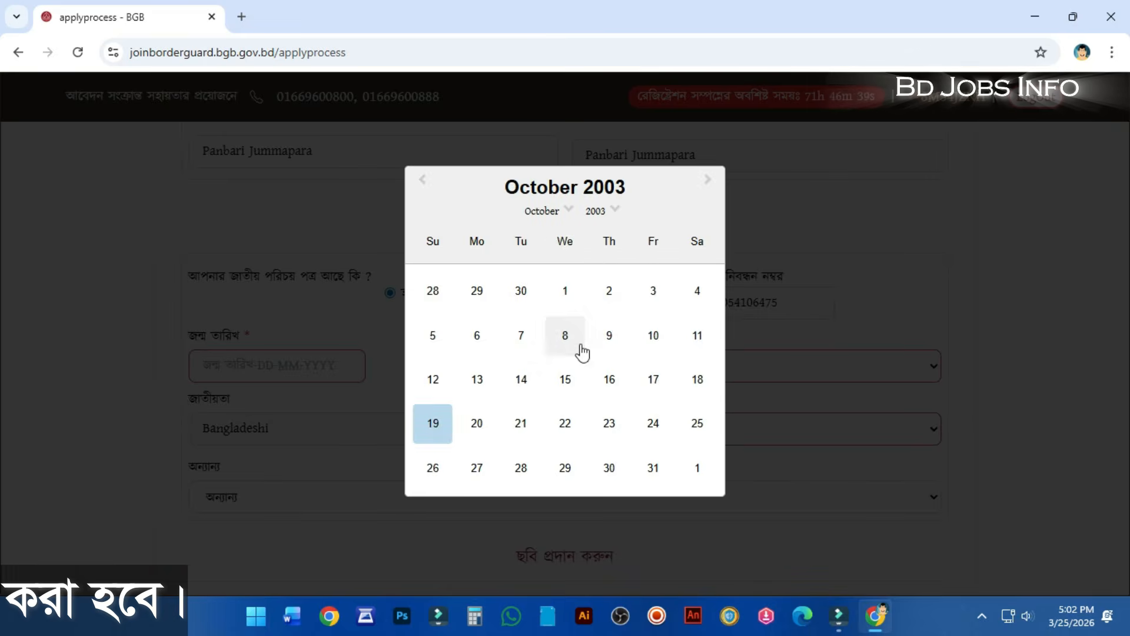
pyautogui.click(665, 347)
# Set religion ইসলাম, marital status অবিবাহিত and category সাধারণ প্রার্থী.
pyautogui.click(588, 366)
pyautogui.click(606, 426)
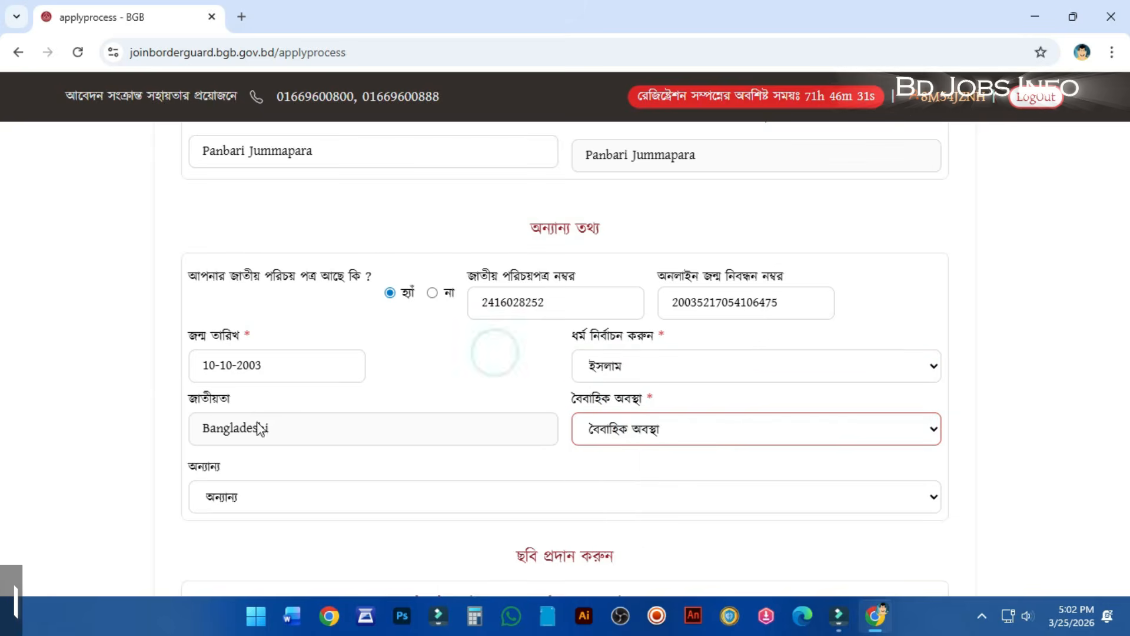
pyautogui.click(647, 429)
pyautogui.click(611, 511)
pyautogui.scroll(-1, 412, 454)
pyautogui.click(262, 412)
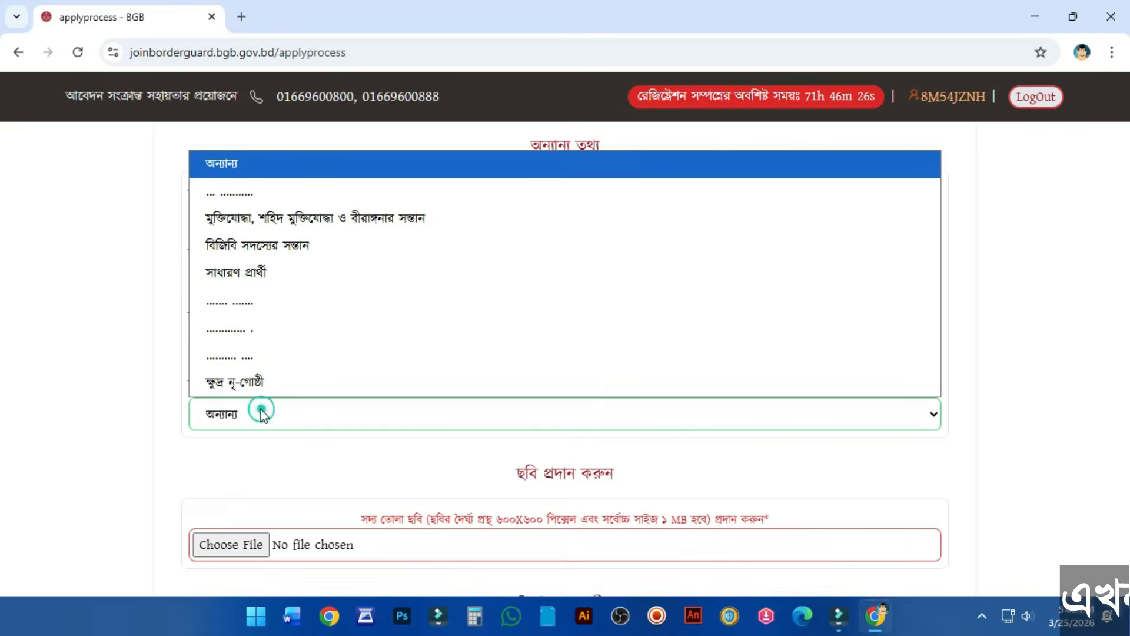
pyautogui.click(289, 283)
pyautogui.scroll(-1, 354, 336)
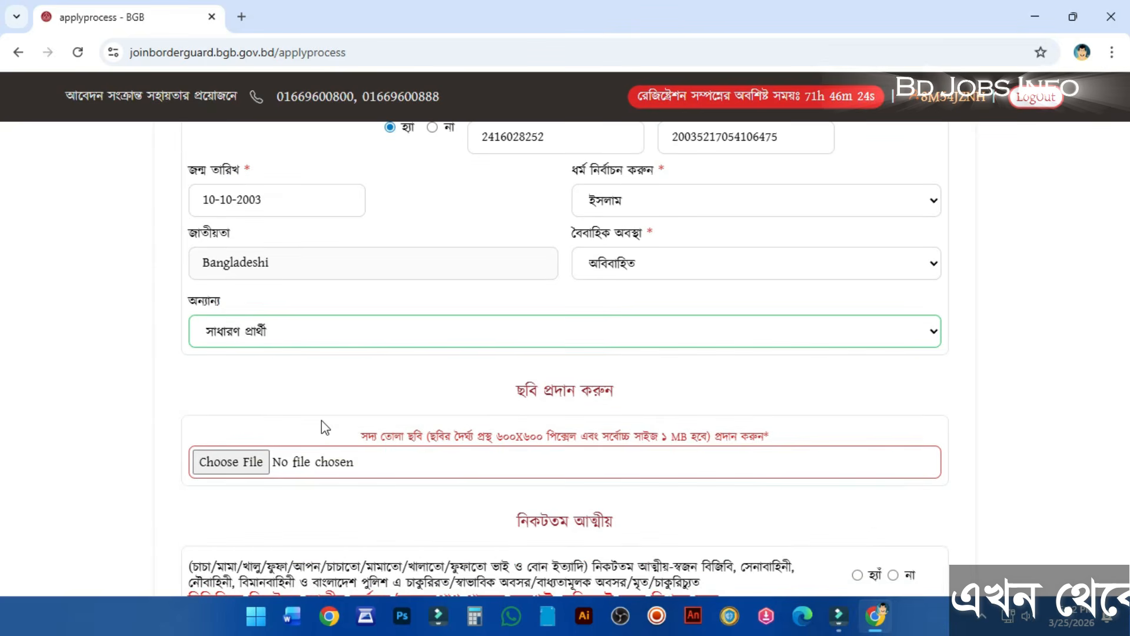
# Attach the applicant's photo file.
pyautogui.click(251, 464)
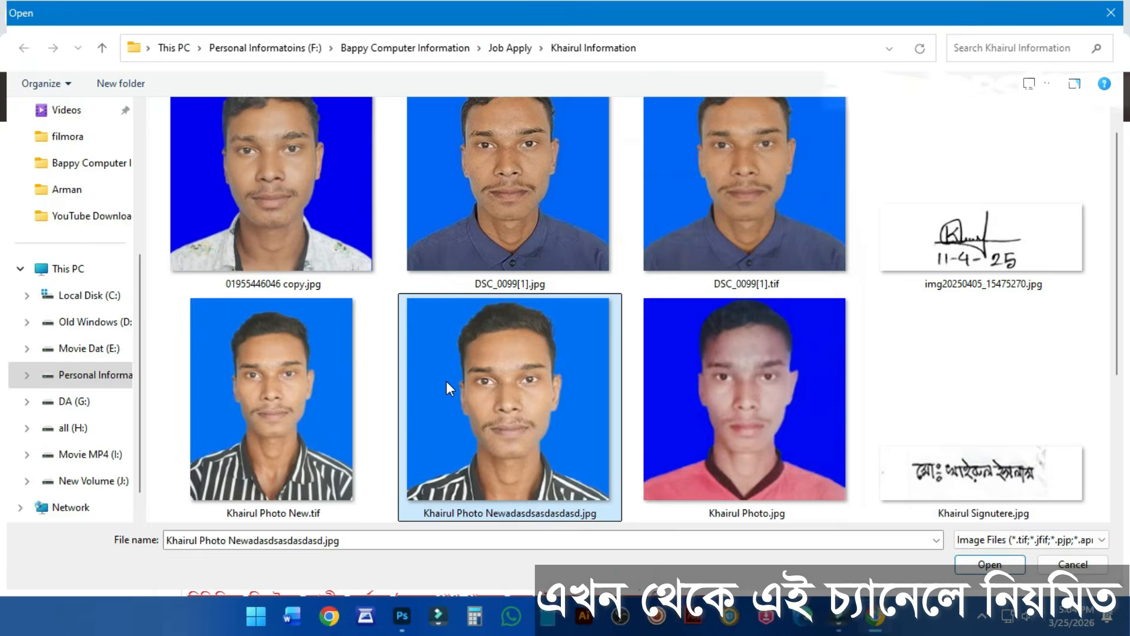
pyautogui.doubleClick(446, 380)
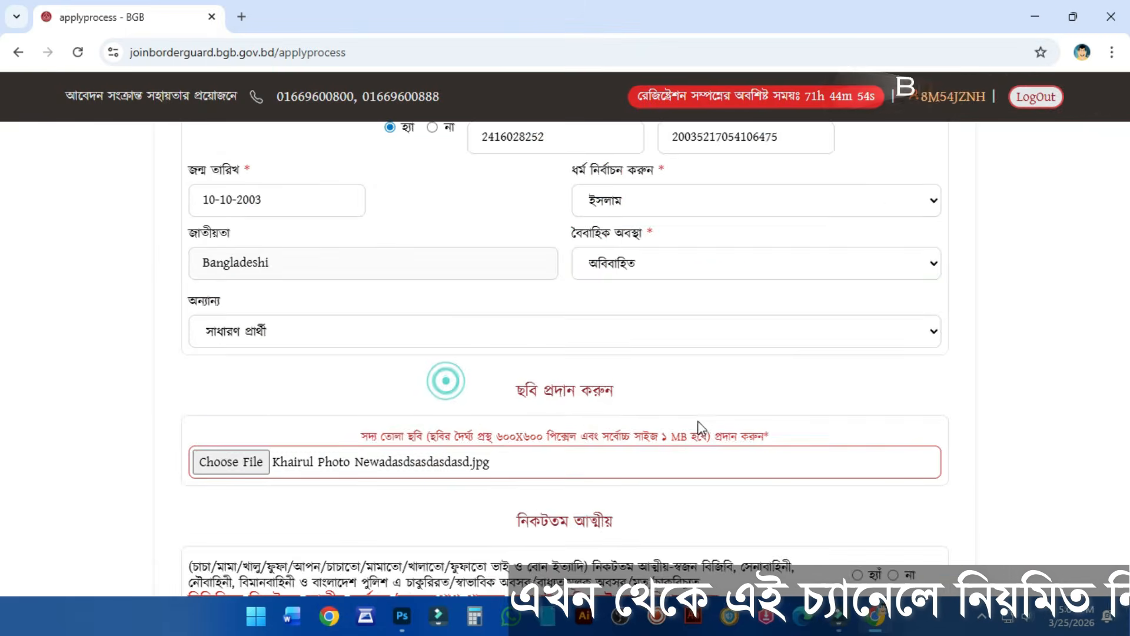
pyautogui.scroll(-2, 530, 382)
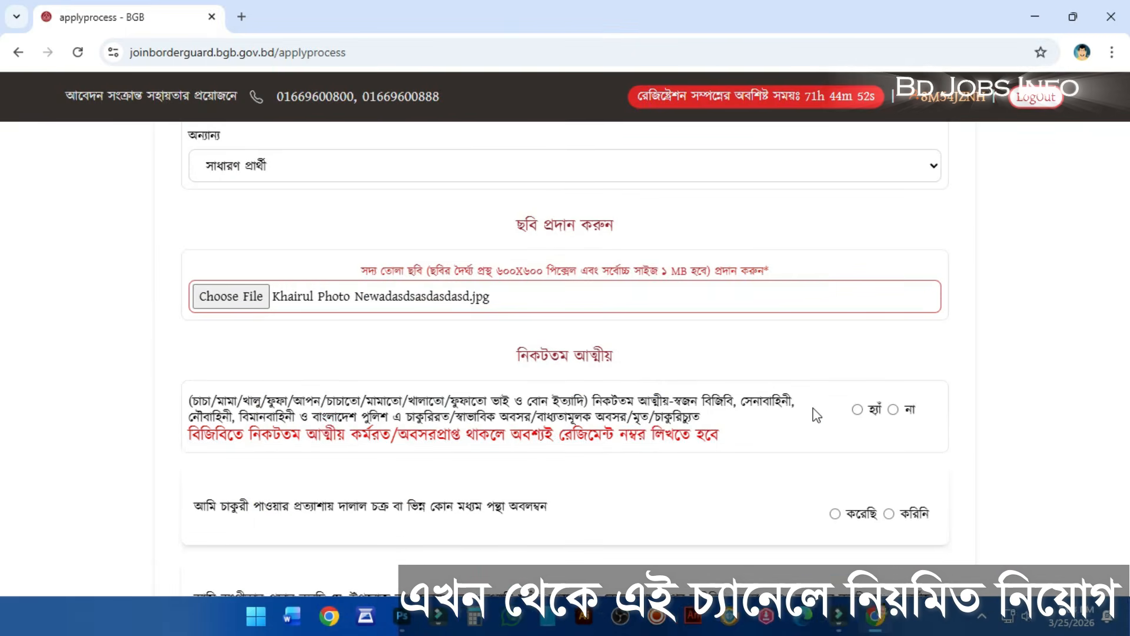
# Answer না to the relatives-in-service question and করিনি to the broker question.
pyautogui.click(893, 412)
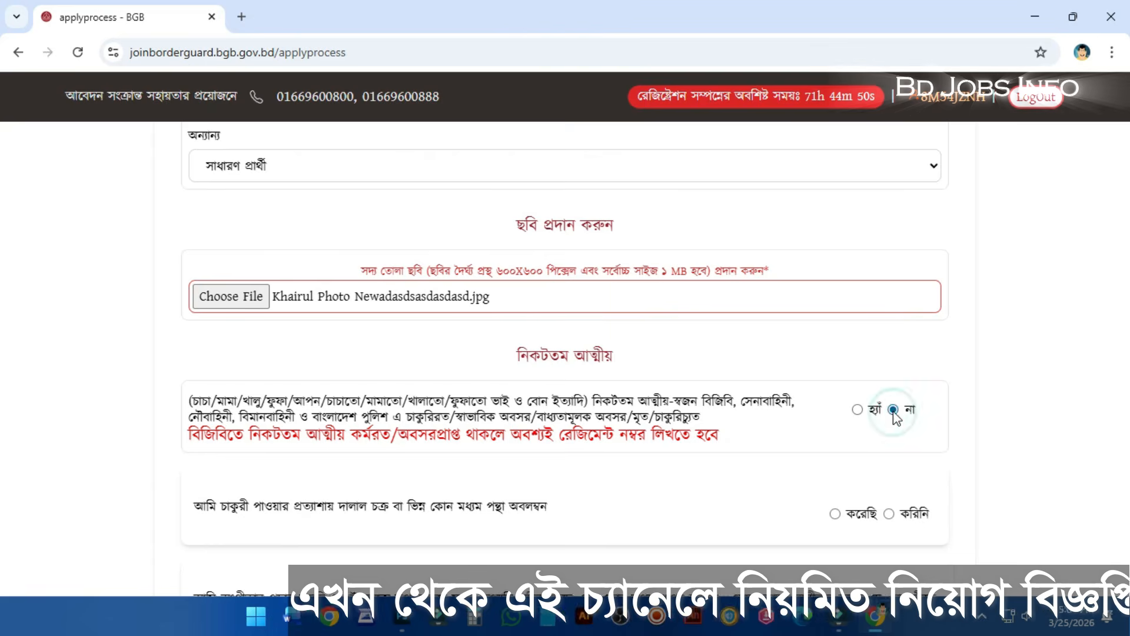
pyautogui.scroll(-1, 895, 412)
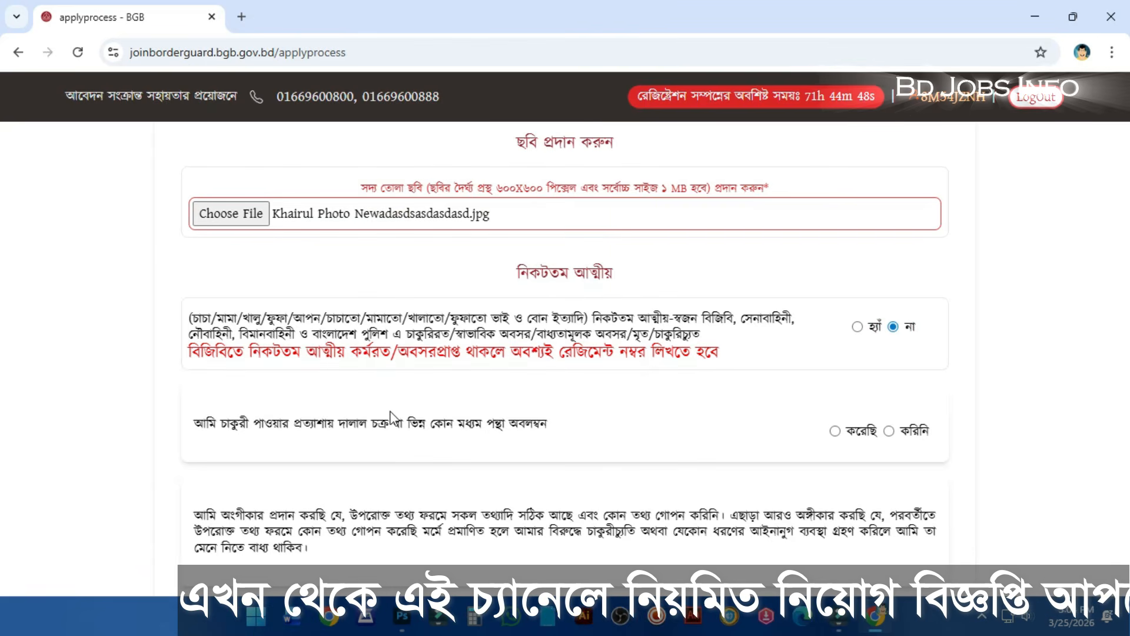
pyautogui.moveTo(196, 419); pyautogui.dragTo(598, 429)
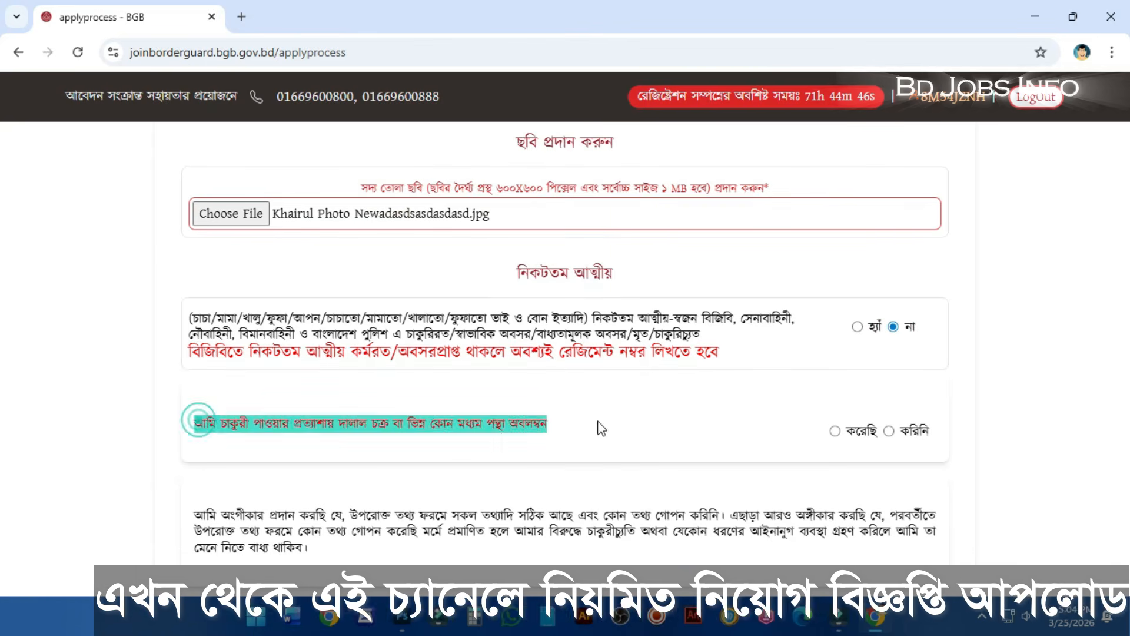
pyautogui.click(537, 448)
pyautogui.click(889, 431)
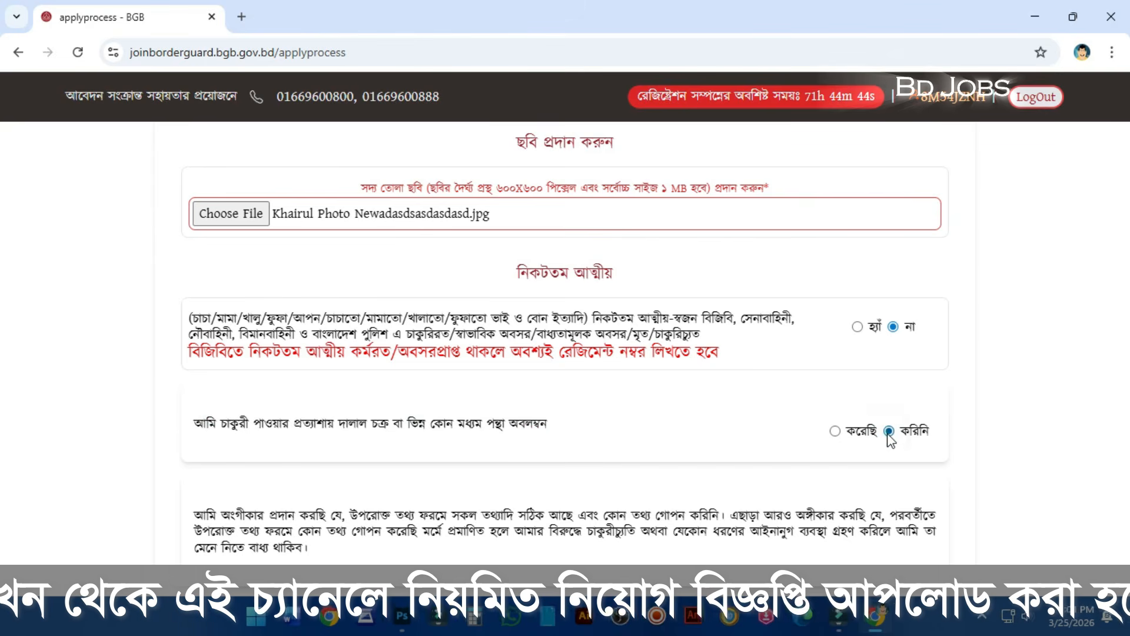
pyautogui.click(723, 428)
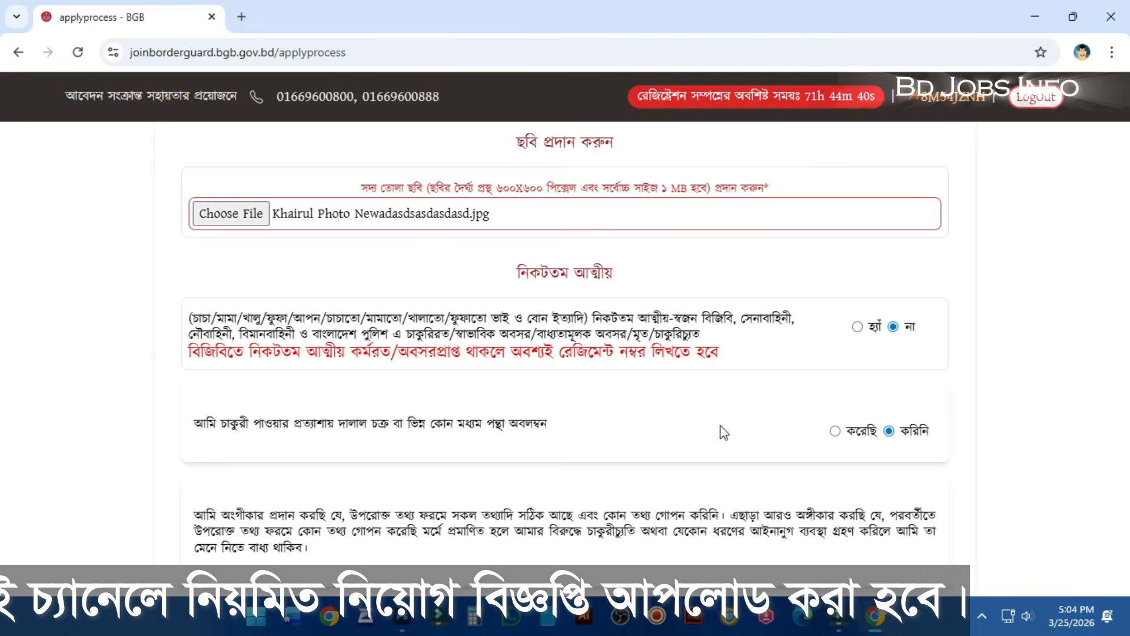
# Tick the declaration confirming all provided information is correct.
pyautogui.scroll(-3, 687, 412)
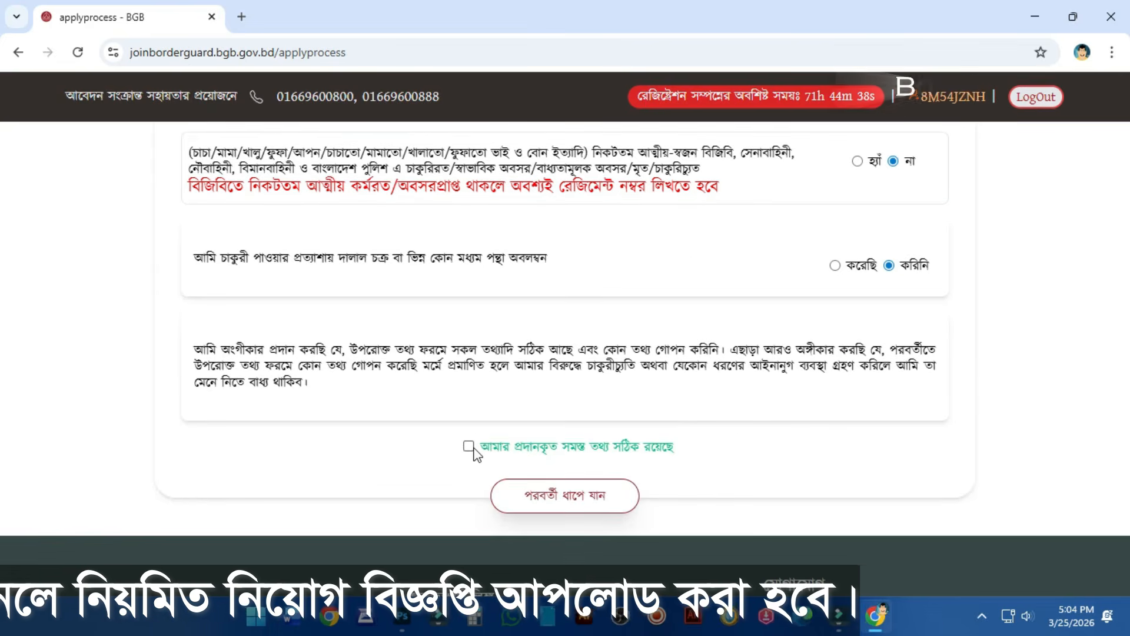
pyautogui.scroll(-2, 469, 444)
pyautogui.click(469, 364)
pyautogui.click(469, 363)
pyautogui.click(469, 364)
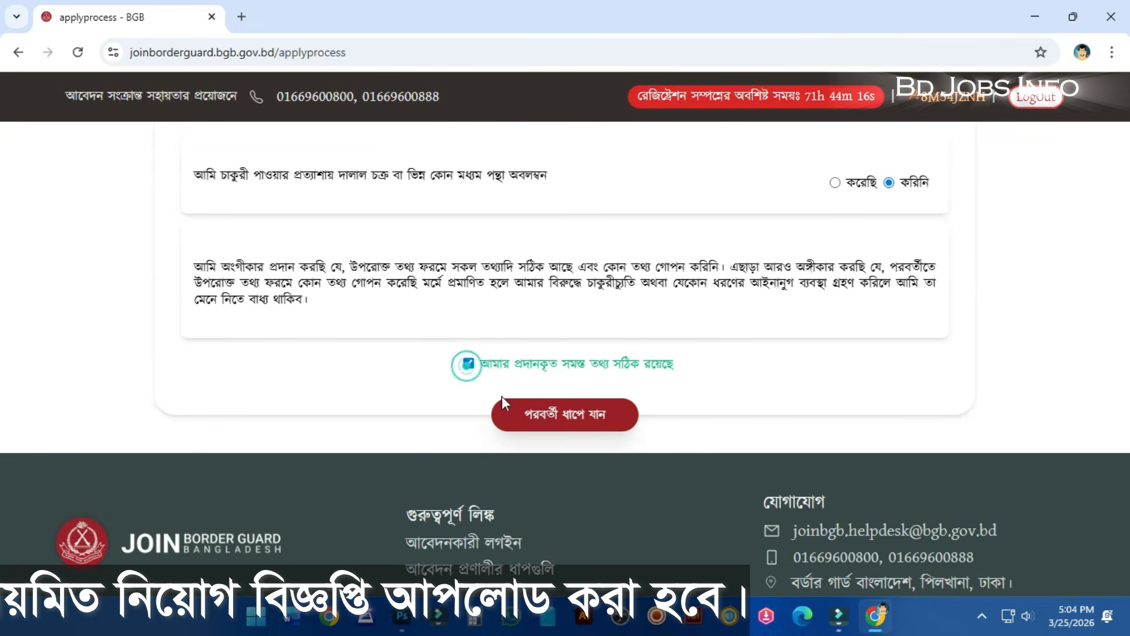
pyautogui.click(539, 411)
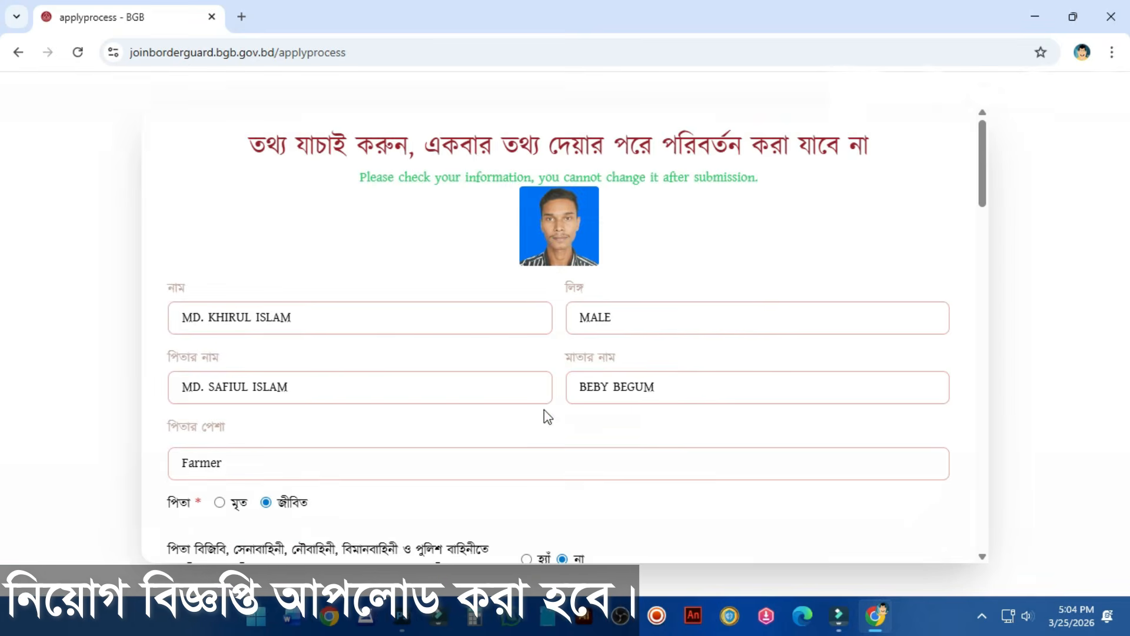
pyautogui.scroll(-2, 418, 355)
pyautogui.scroll(-1, 418, 356)
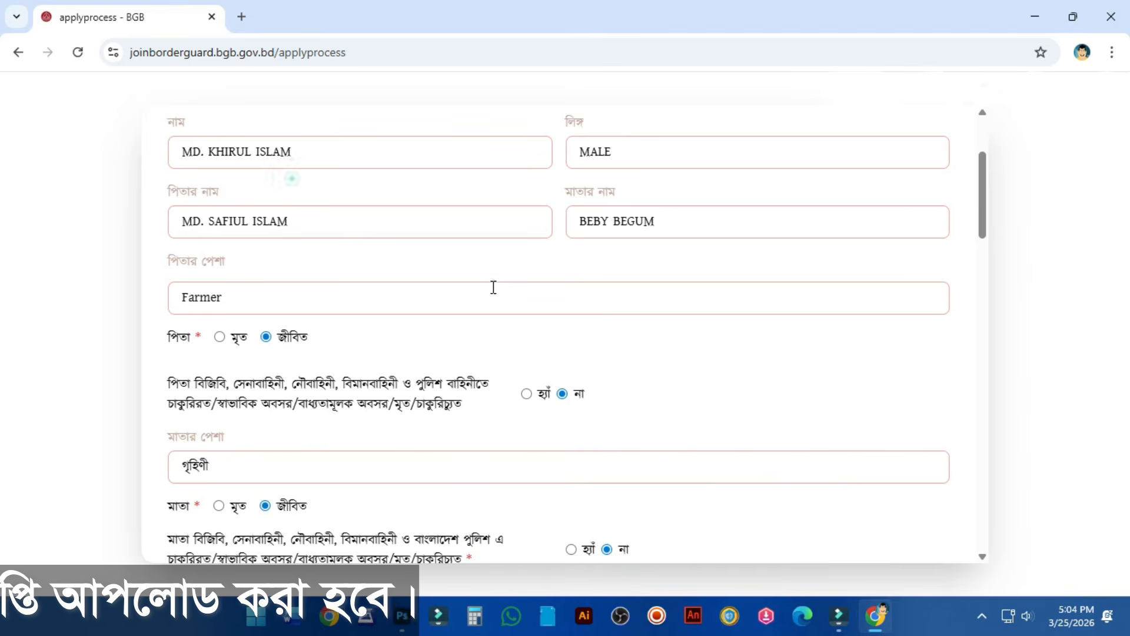
pyautogui.click(667, 378)
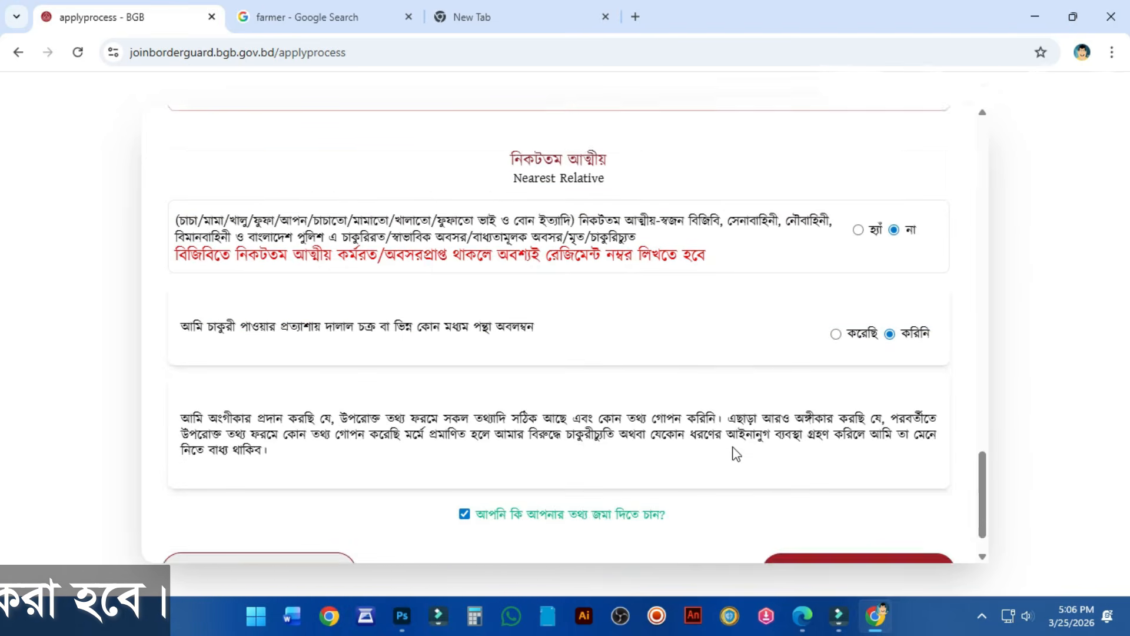
pyautogui.scroll(-1, 765, 477)
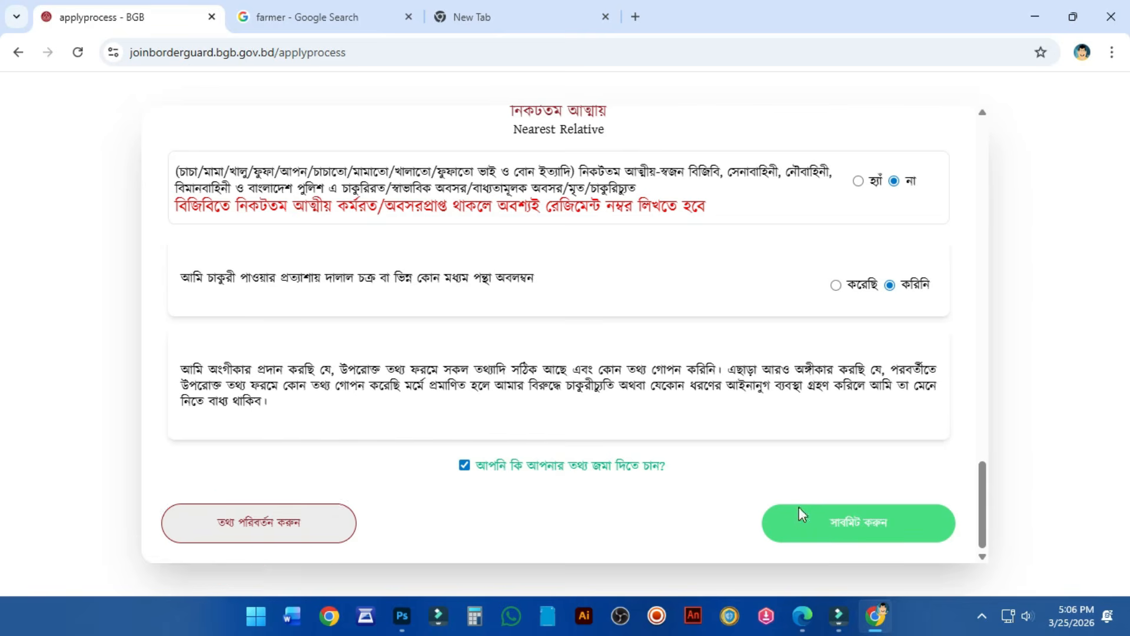
pyautogui.click(803, 516)
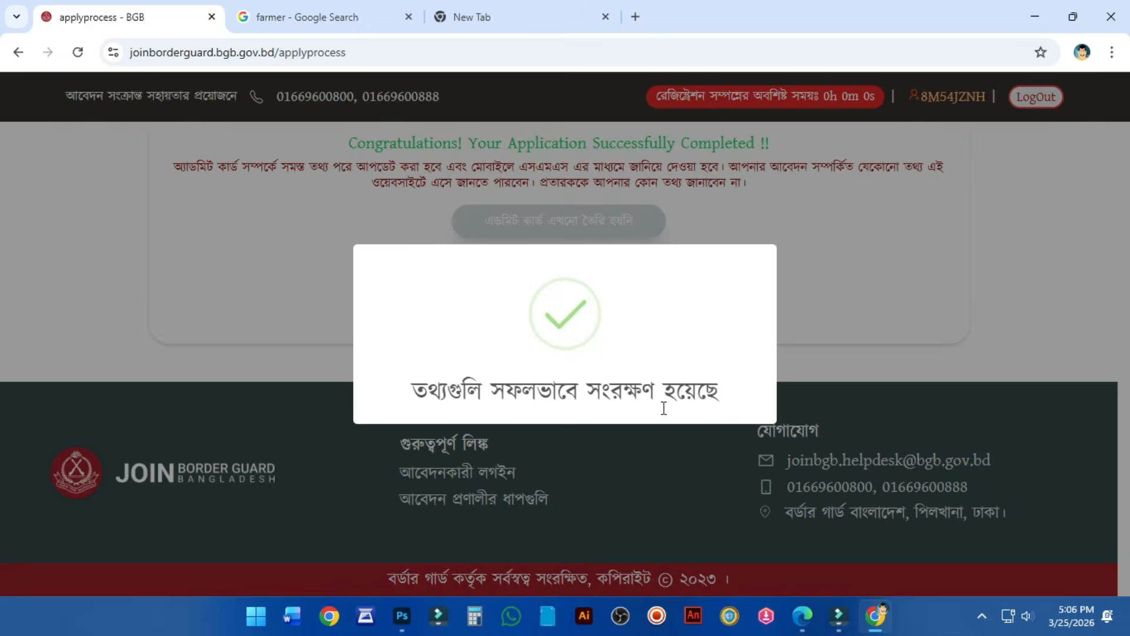
# Scroll up to view the application's success confirmation message.
pyautogui.scroll(4, 642, 397)
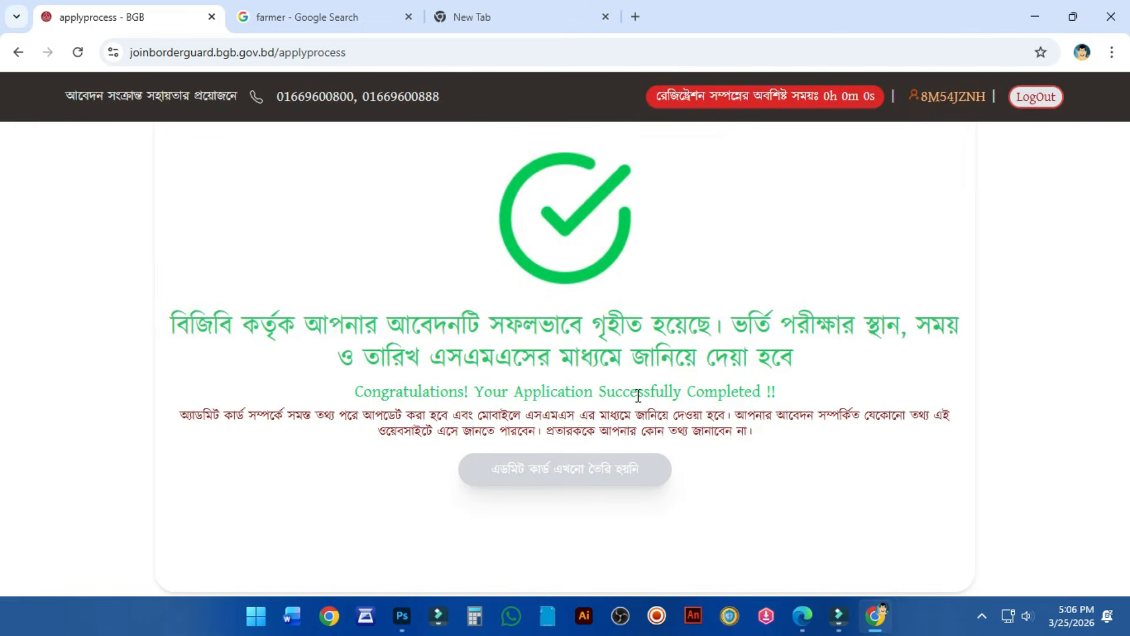